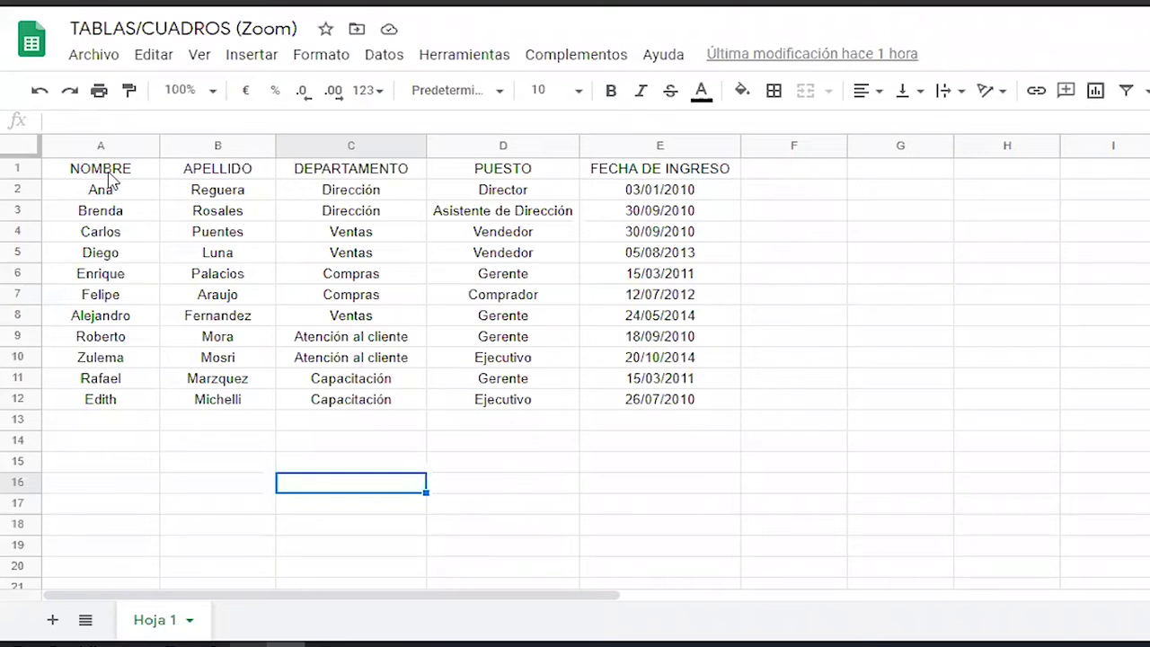
{"action": "left_click_drag", "start_coordinate": [109, 174], "coordinate": [658, 172]}
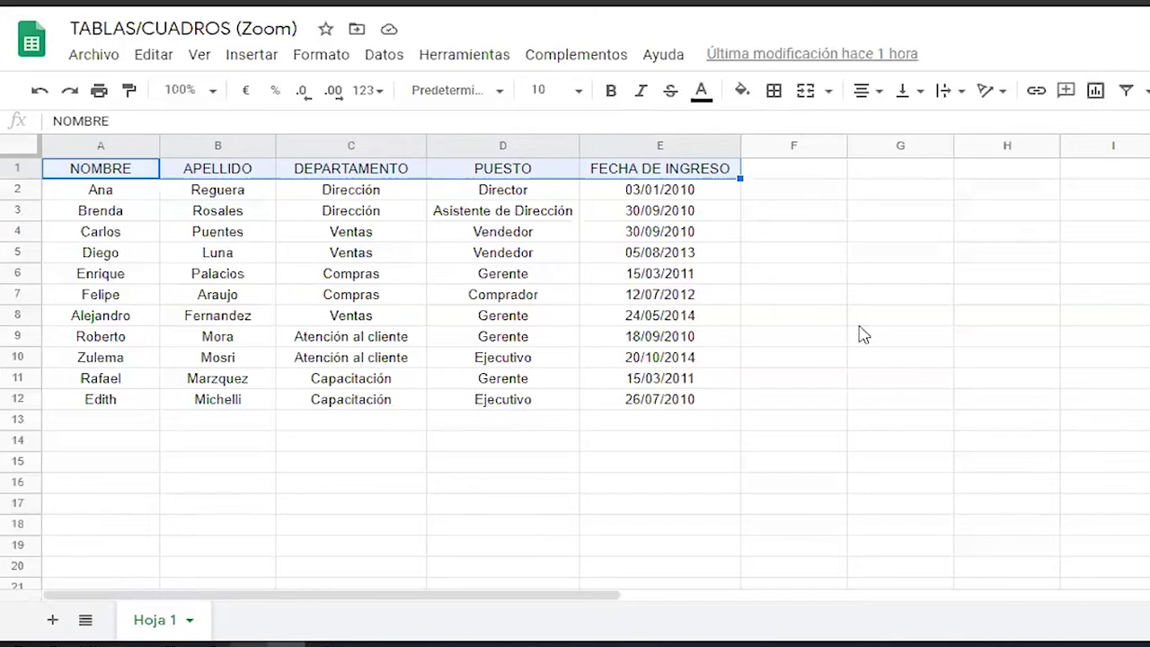
{"action": "left_click", "coordinate": [409, 468]}
{"action": "left_click", "coordinate": [974, 296]}
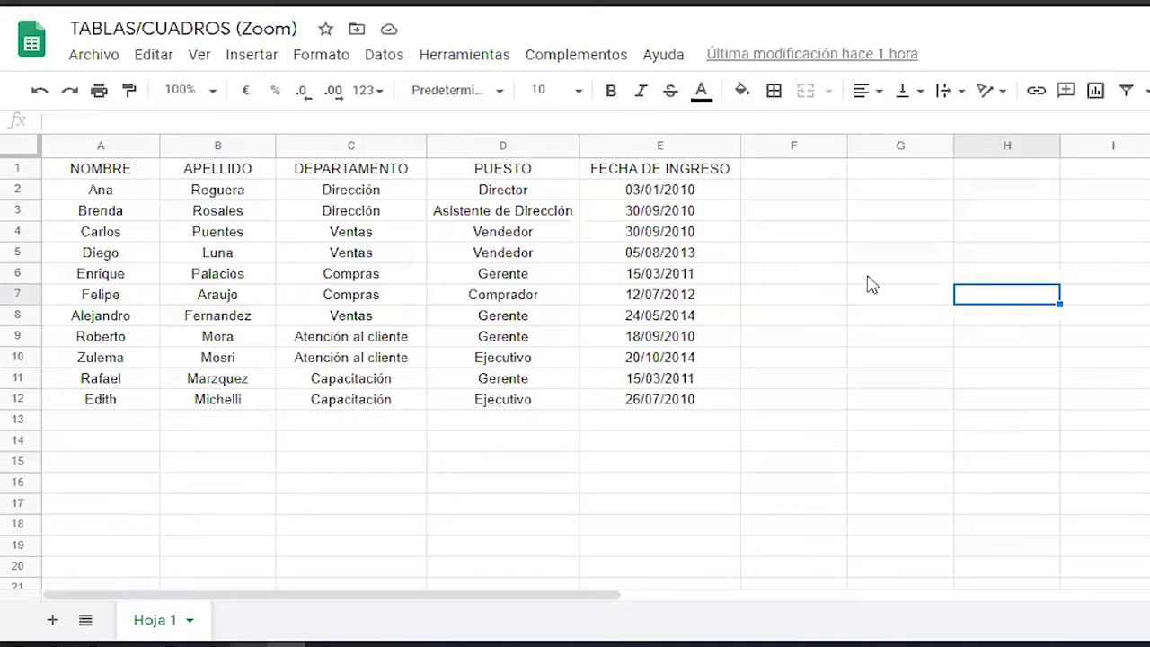
{"action": "key", "text": "ctrl+plus"}
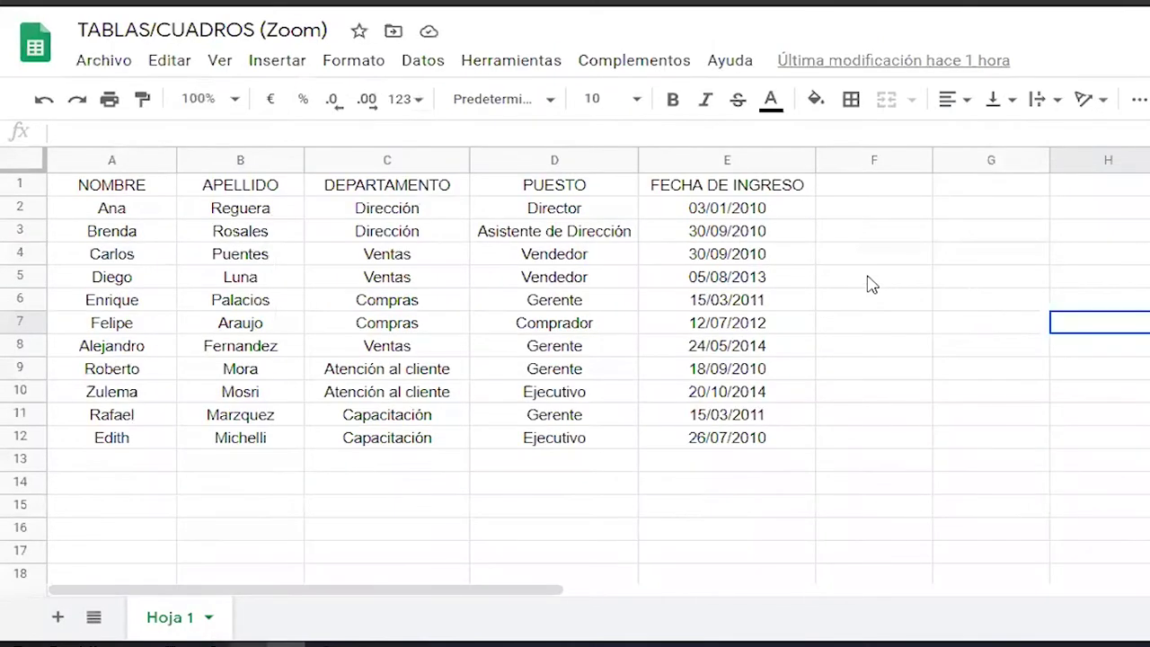
{"action": "key", "text": "ctrl+plus"}
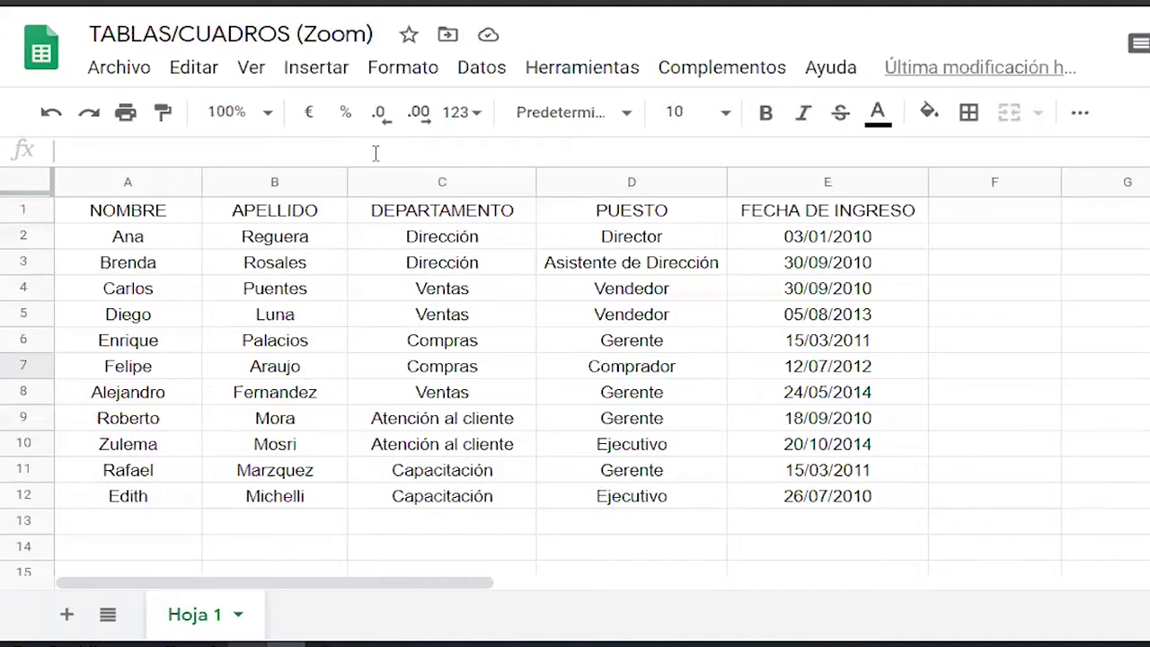
{"action": "left_click_drag", "start_coordinate": [118, 215], "coordinate": [796, 223]}
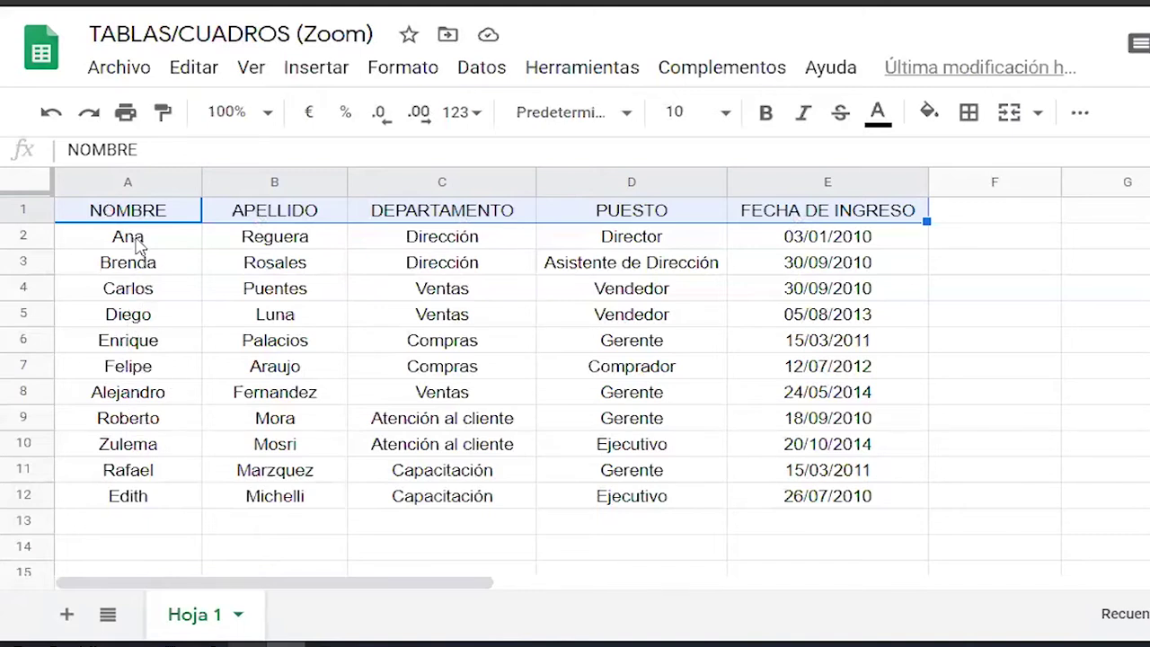
Duplicate the sheet Hoja 1 and clear all employee records below the header row in the copy.
{"action": "left_click", "coordinate": [151, 212]}
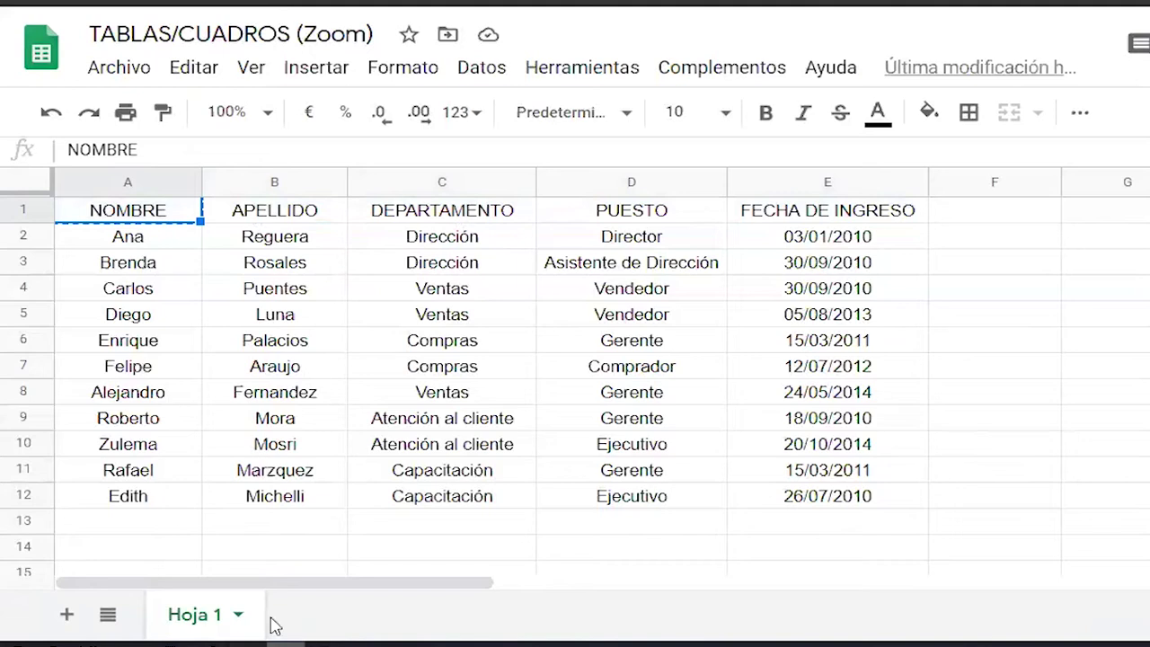
{"action": "right_click", "coordinate": [226, 613]}
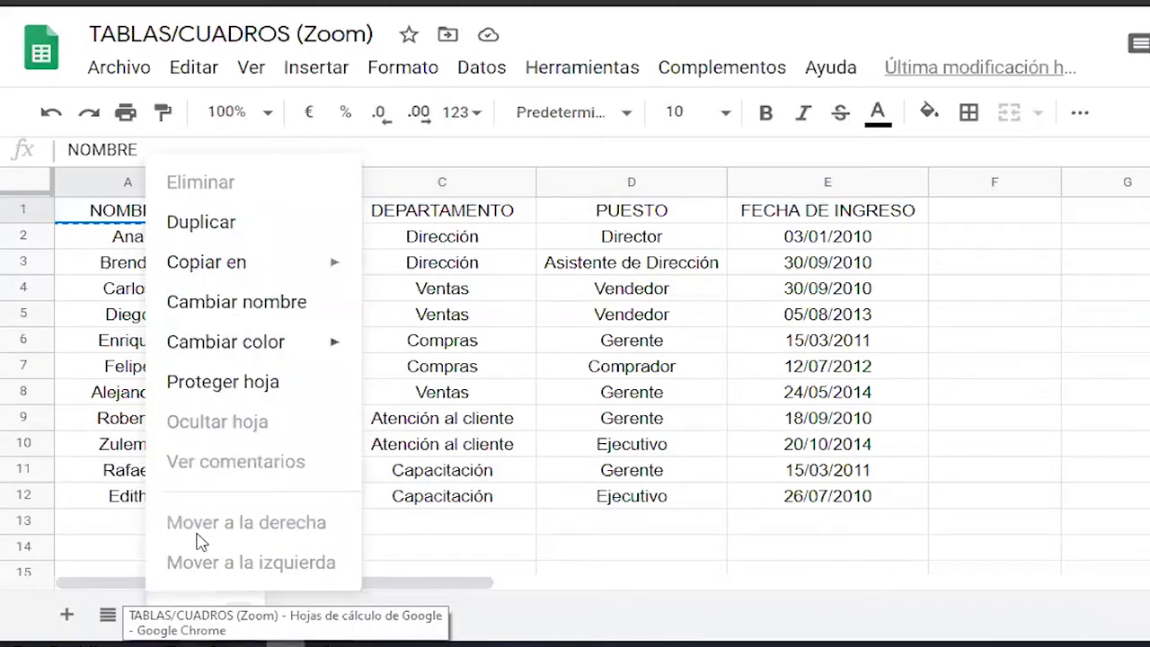
{"action": "left_click", "coordinate": [232, 223]}
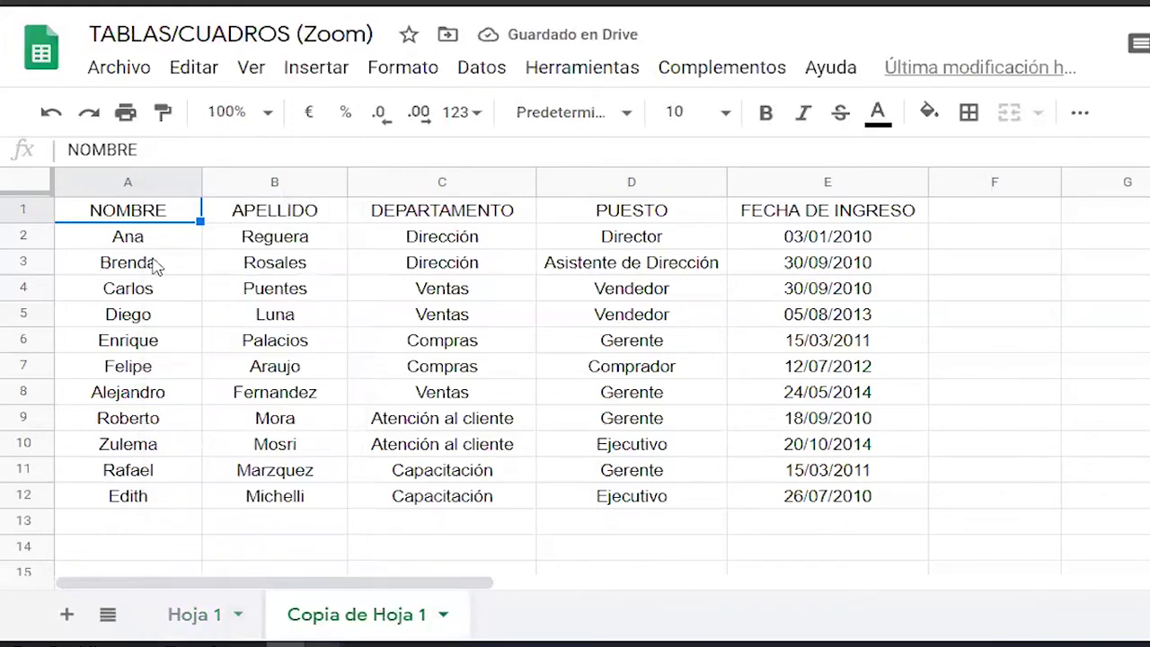
{"action": "left_click_drag", "start_coordinate": [151, 250], "coordinate": [901, 518]}
{"action": "key", "text": "Delete"}
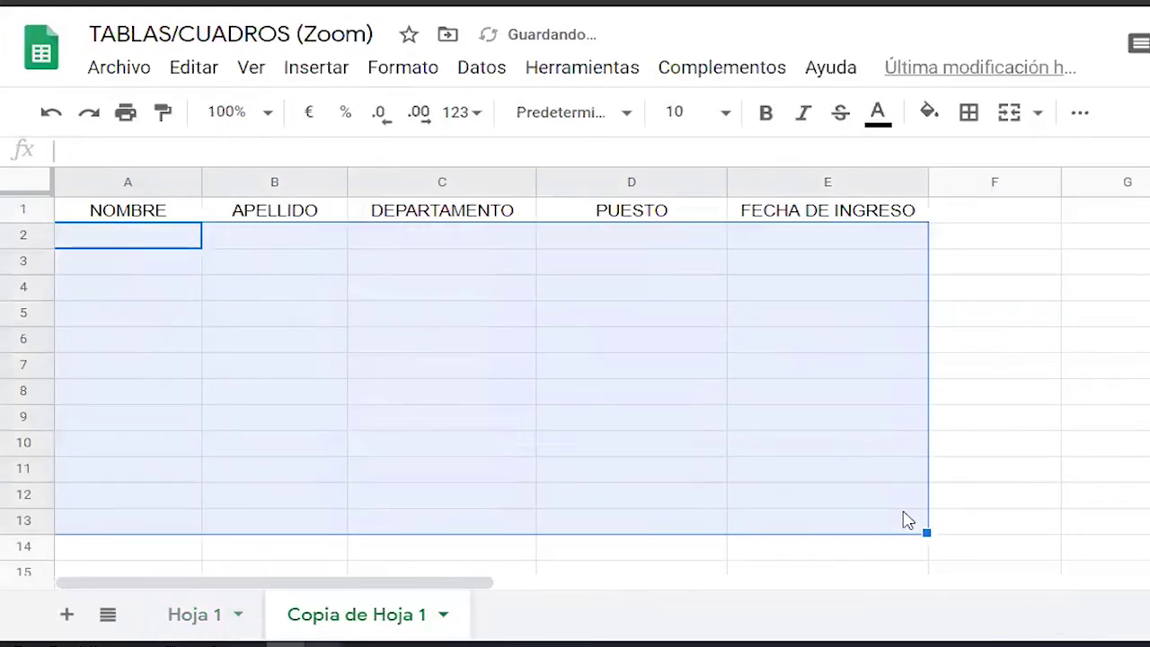
Move the APELLIDO heading from B1 to A2, directly below NOMBRE.
{"action": "left_click", "coordinate": [261, 214]}
{"action": "key", "text": "ctrl+c"}
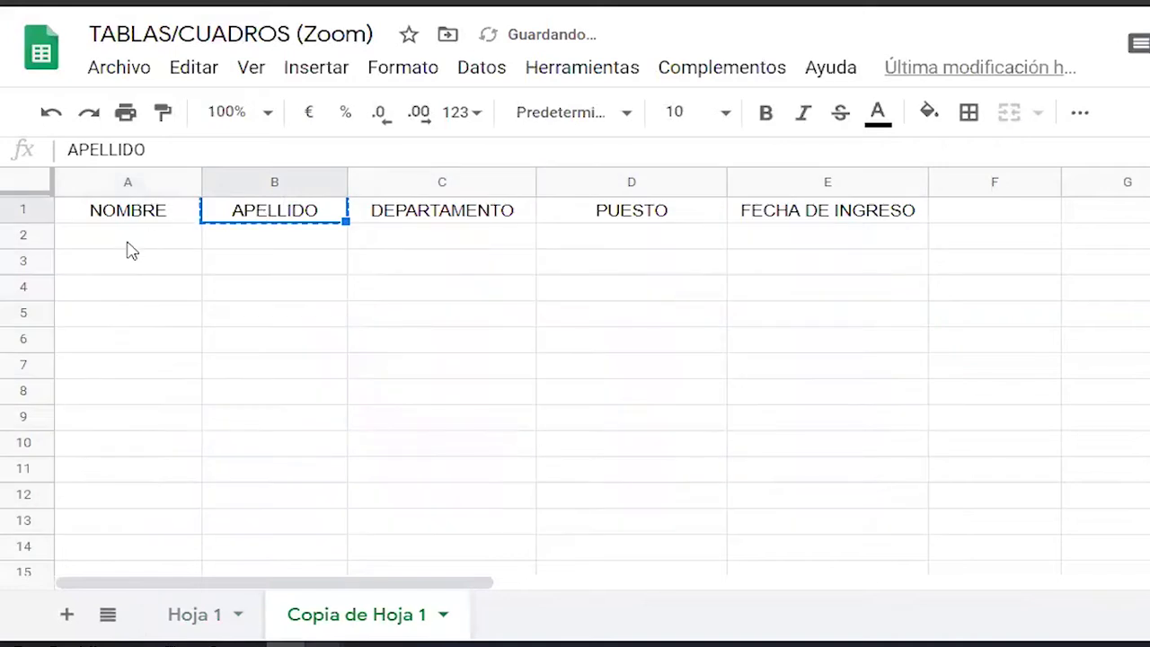
{"action": "left_click", "coordinate": [128, 241]}
{"action": "key", "text": "ctrl+v"}
{"action": "left_click", "coordinate": [310, 220]}
{"action": "key", "text": "Delete"}
Move the DEPARTAMENTO heading from C1 to A3 and the PUESTO heading from D1 to A4.
{"action": "left_click", "coordinate": [409, 218]}
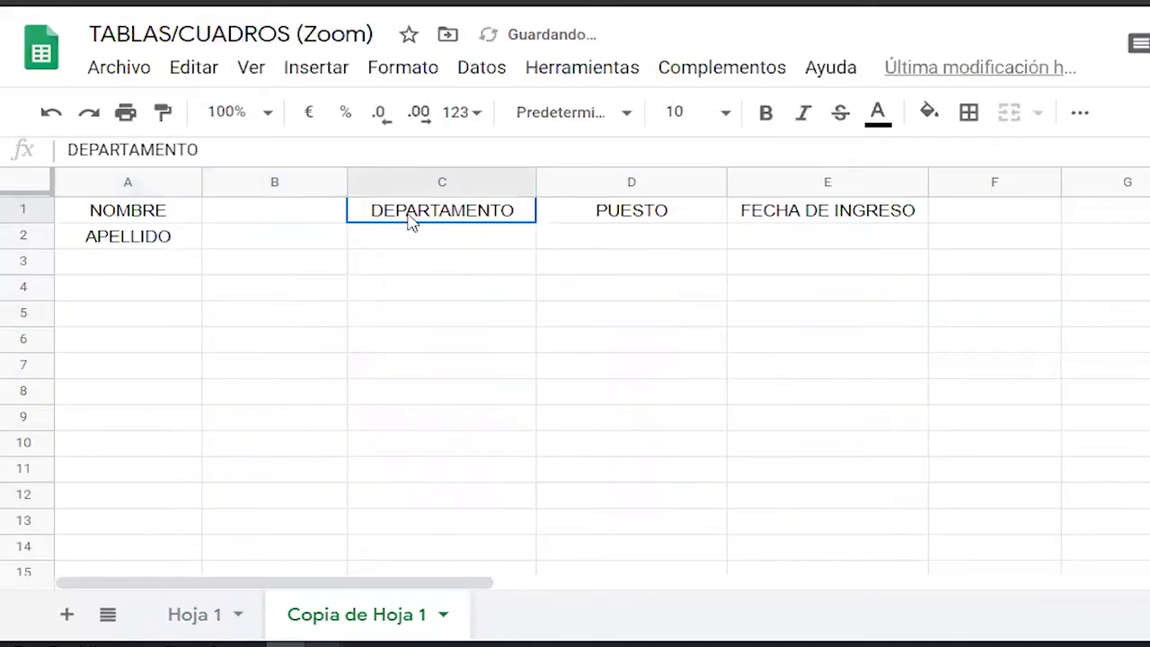
{"action": "key", "text": "ctrl+c"}
{"action": "left_click", "coordinate": [140, 268]}
{"action": "key", "text": "ctrl+v"}
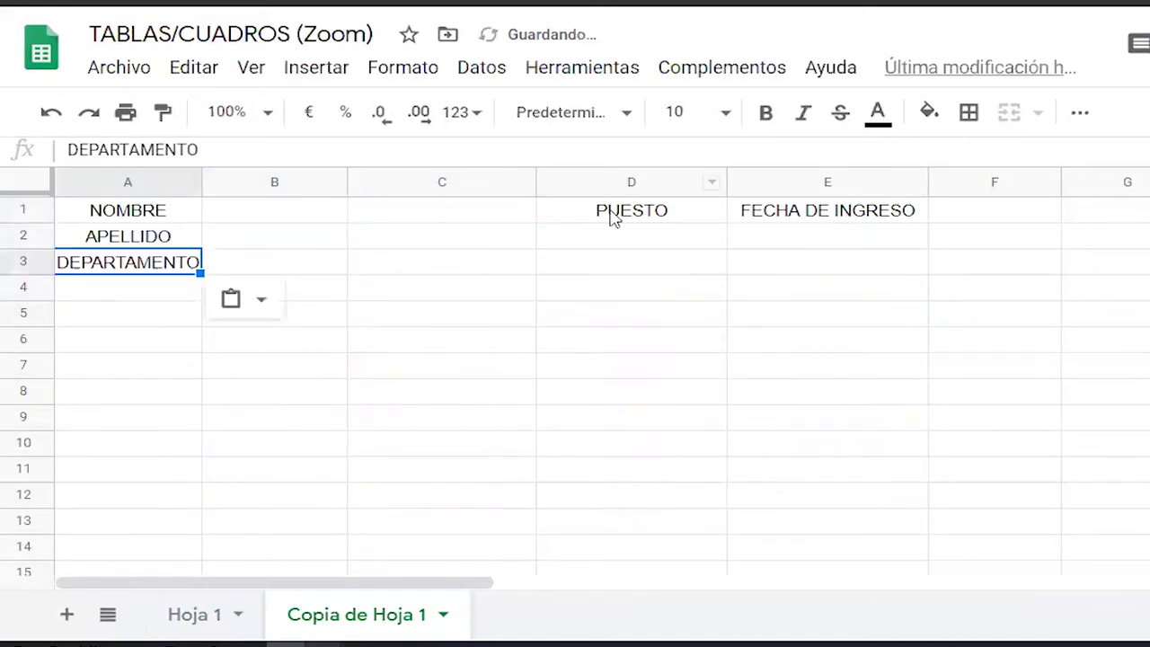
{"action": "left_click", "coordinate": [609, 212]}
{"action": "key", "text": "ctrl+c"}
{"action": "left_click", "coordinate": [172, 289]}
{"action": "key", "text": "ctrl+v"}
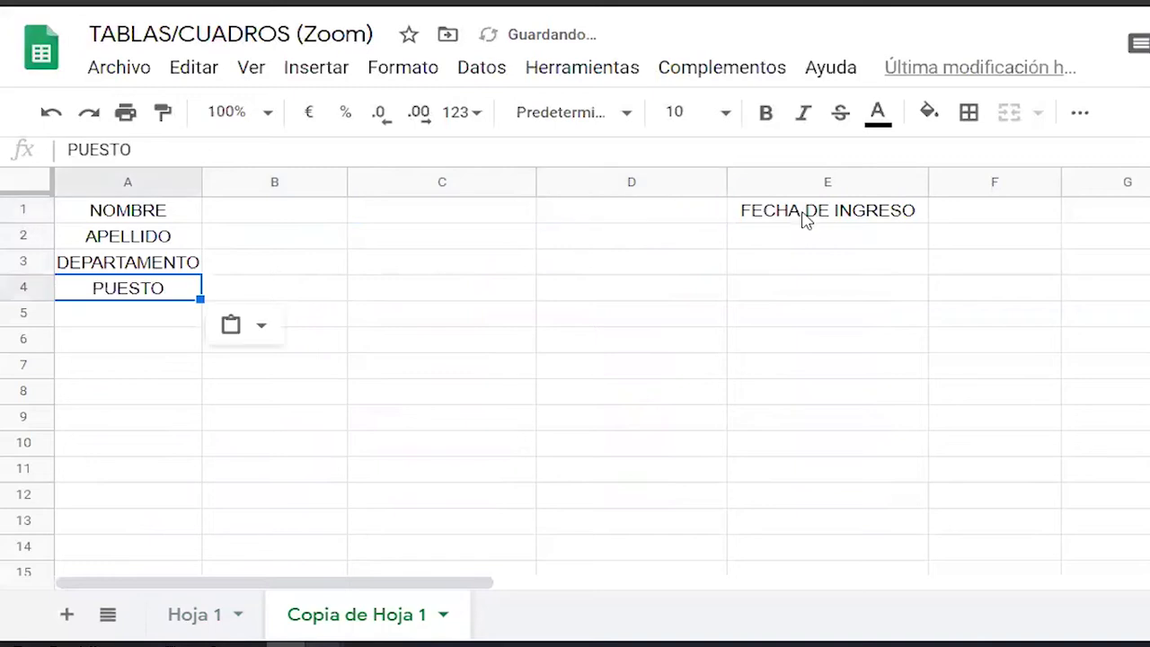
Move the FECHA DE INGRESO heading from E1 to A5 and widen column A so the headings fit.
{"action": "left_click", "coordinate": [801, 221]}
{"action": "key", "text": "ctrl+c"}
{"action": "left_click", "coordinate": [164, 319]}
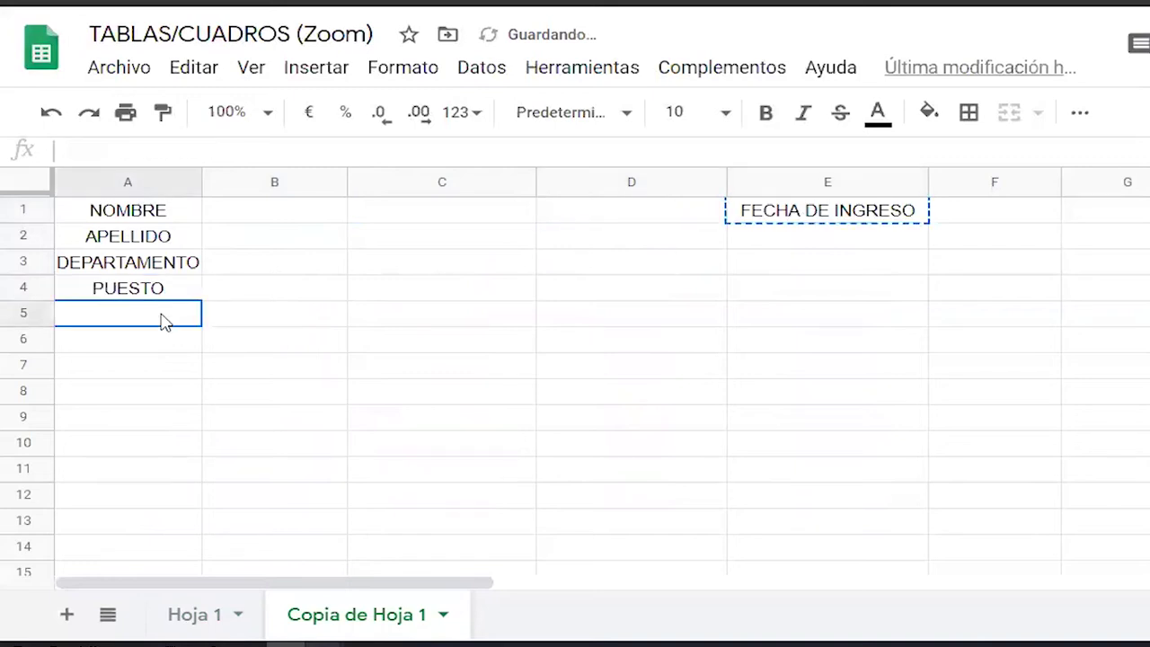
{"action": "key", "text": "ctrl+v"}
{"action": "left_click", "coordinate": [260, 321]}
{"action": "left_click_drag", "start_coordinate": [203, 186], "coordinate": [263, 183]}
{"action": "left_click_drag", "start_coordinate": [207, 212], "coordinate": [207, 319]}
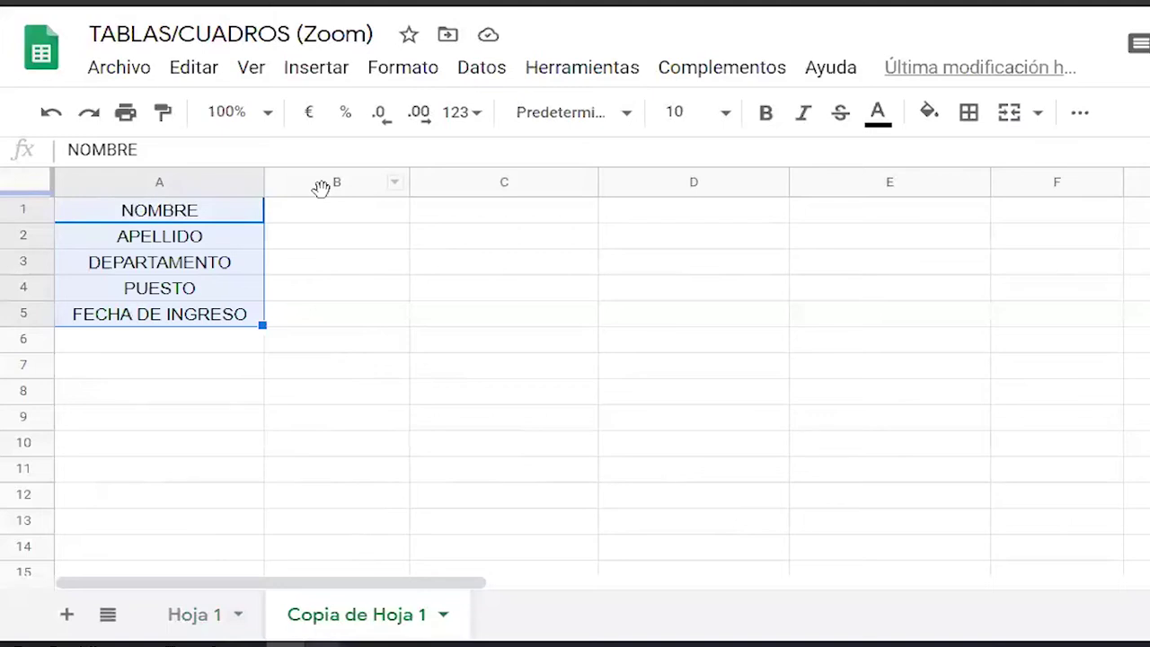
{"action": "left_click_drag", "start_coordinate": [317, 182], "coordinate": [1016, 172]}
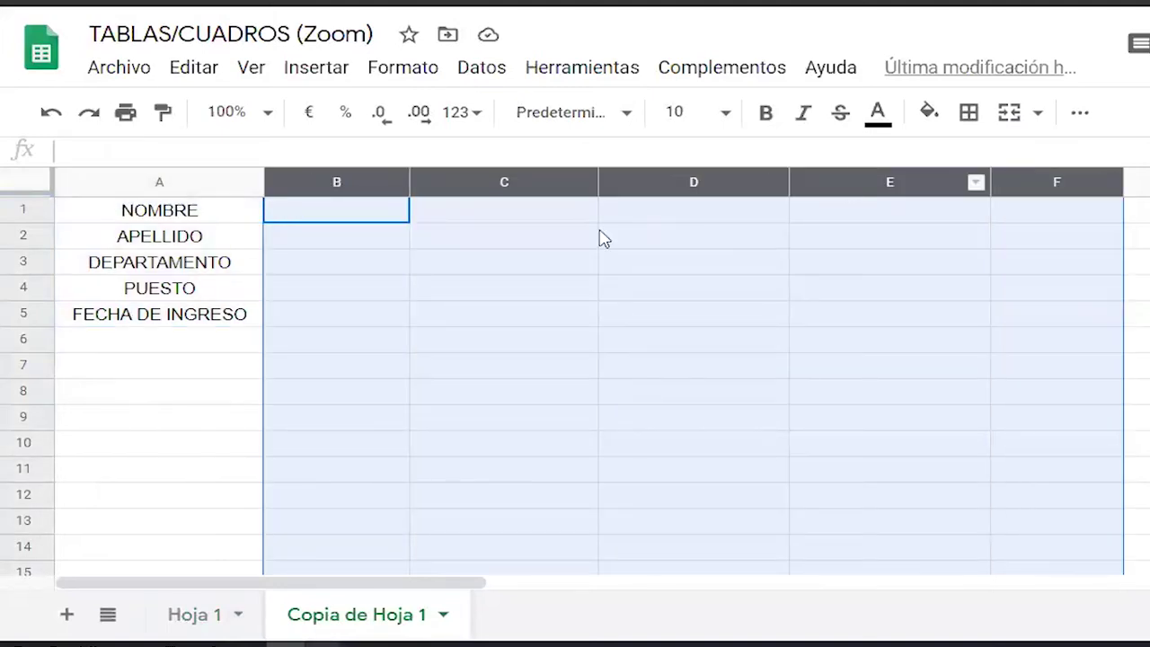
{"action": "left_click", "coordinate": [351, 219]}
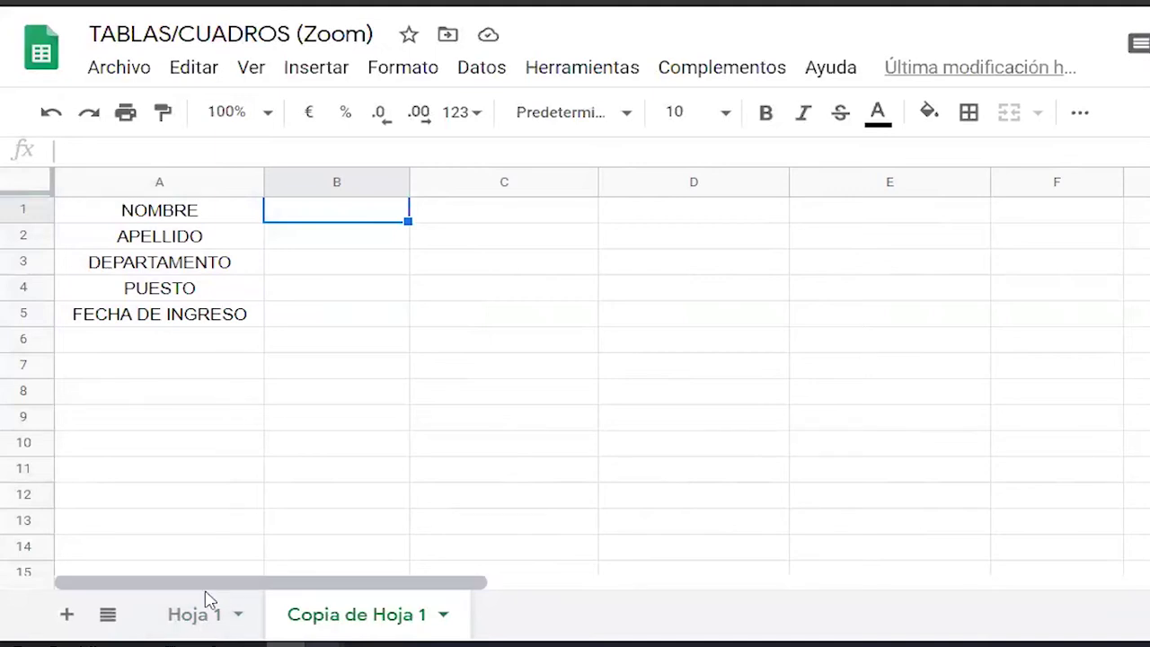
Return to the sheet Hoja 1 and examine the table's header row, its records in A2:E12 and the empty cells around it.
{"action": "left_click", "coordinate": [197, 618]}
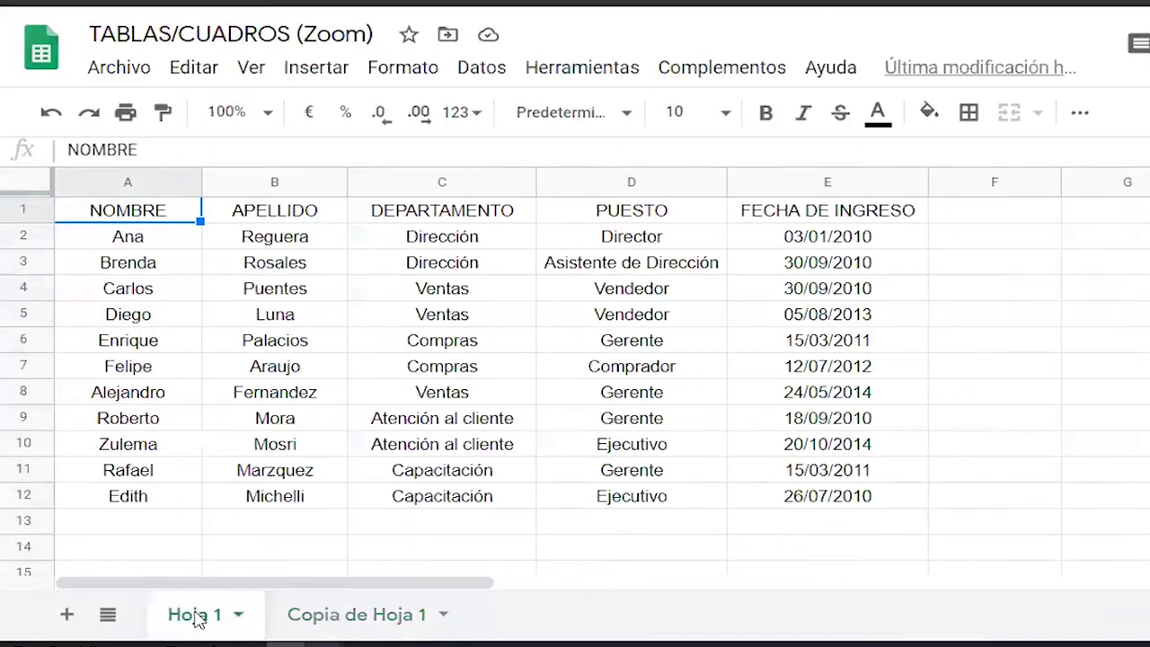
{"action": "left_click_drag", "start_coordinate": [136, 215], "coordinate": [886, 222]}
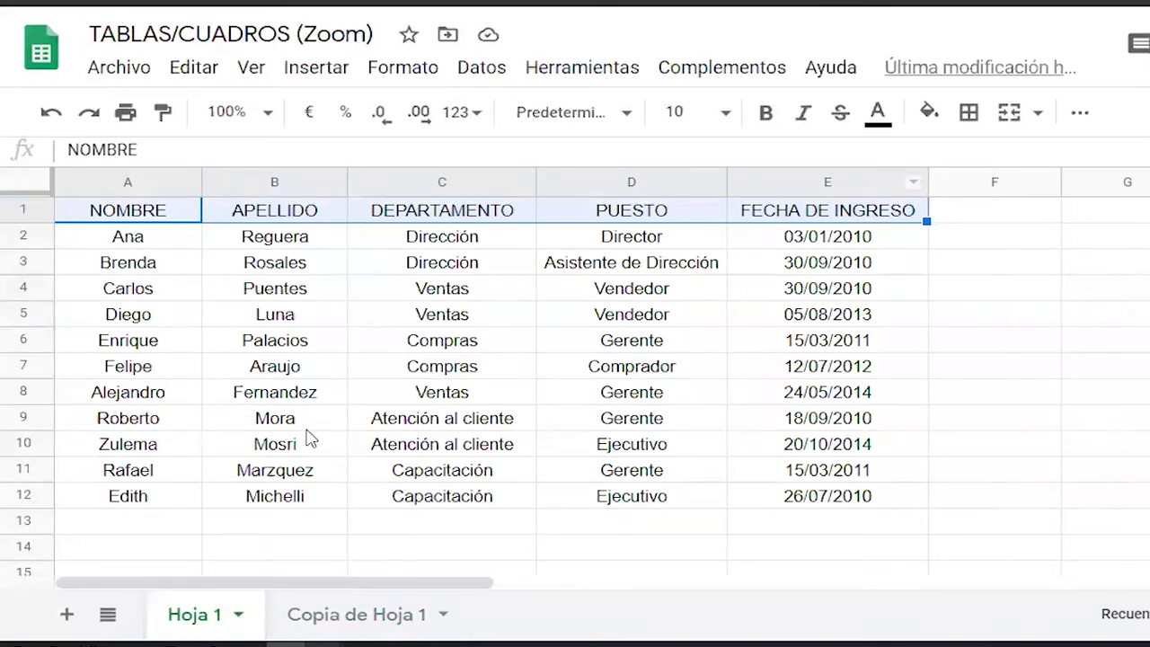
{"action": "left_click", "coordinate": [150, 525]}
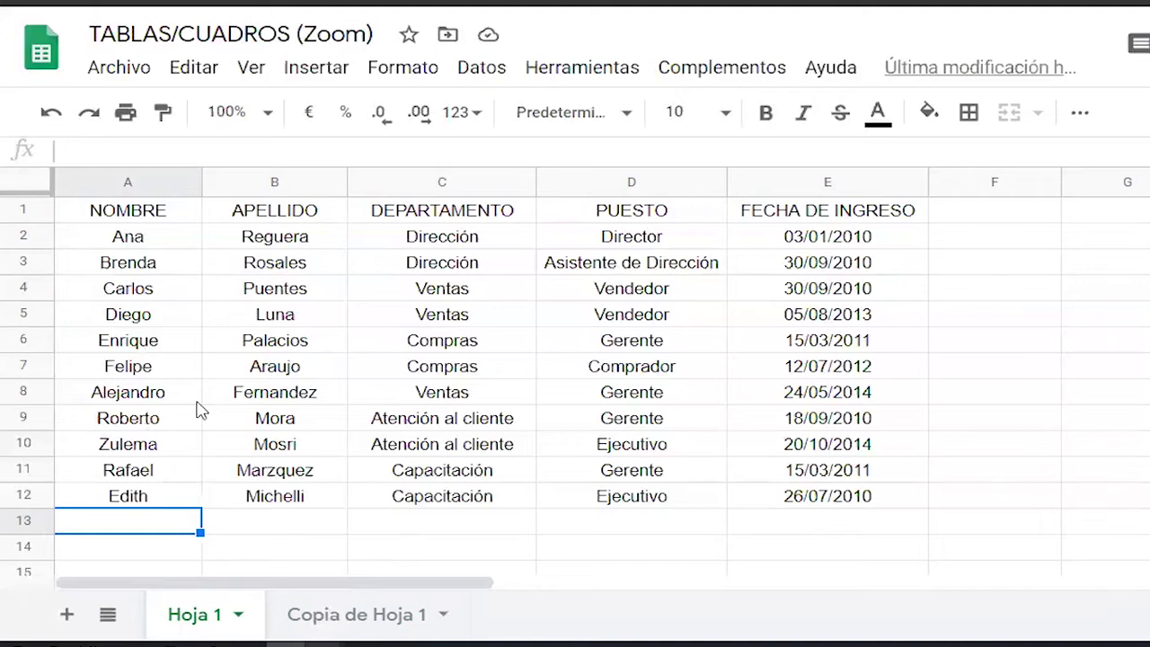
{"action": "left_click", "coordinate": [987, 216]}
{"action": "left_click_drag", "start_coordinate": [987, 485], "coordinate": [1006, 527]}
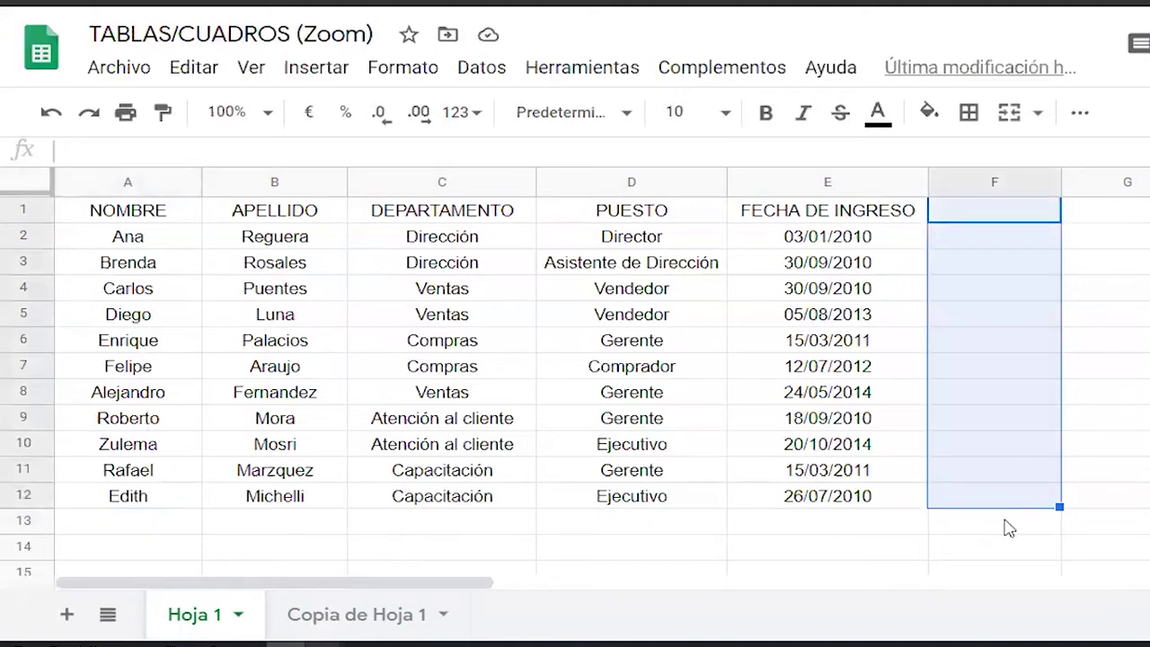
{"action": "left_click", "coordinate": [960, 530]}
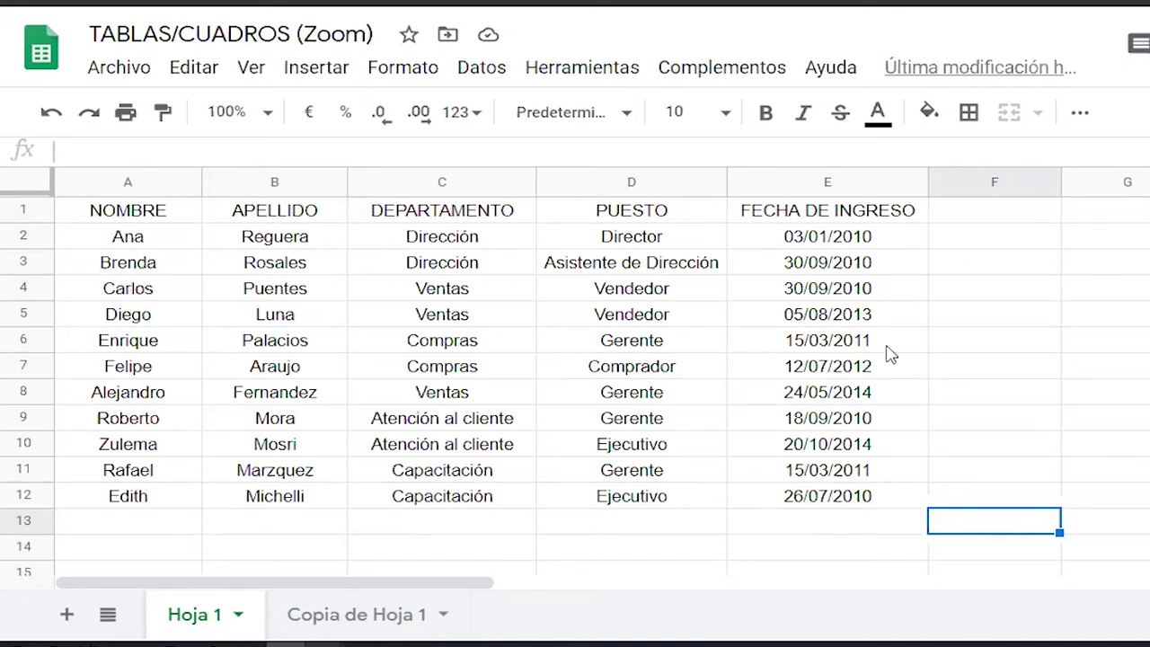
{"action": "left_click_drag", "start_coordinate": [791, 214], "coordinate": [134, 185]}
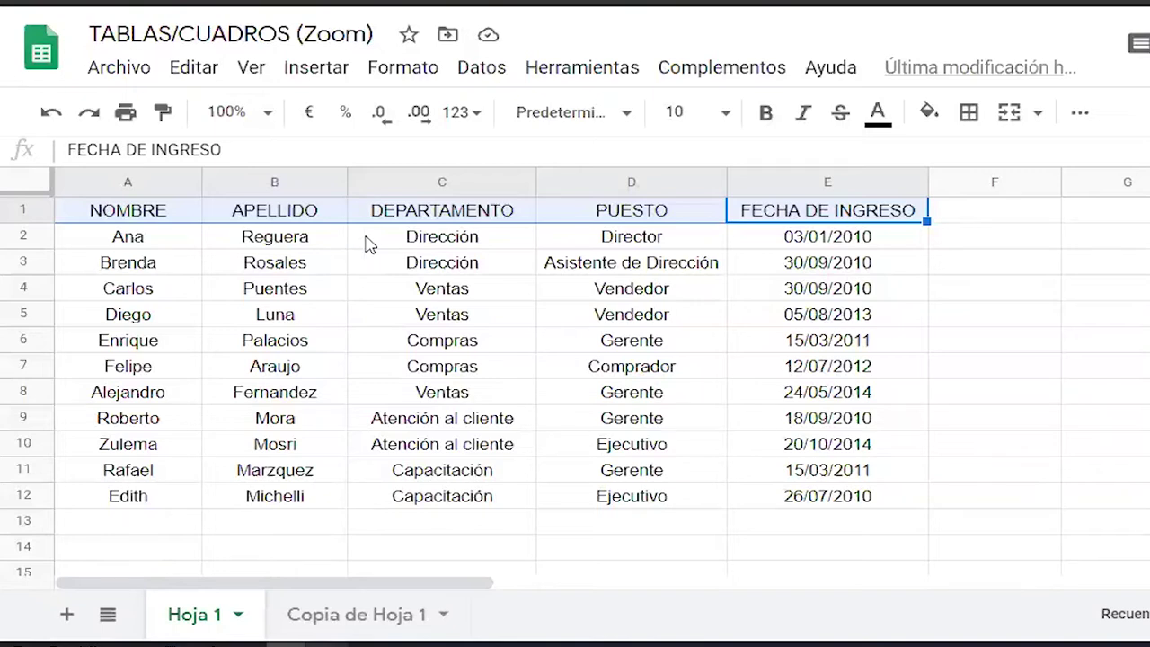
{"action": "left_click", "coordinate": [368, 244]}
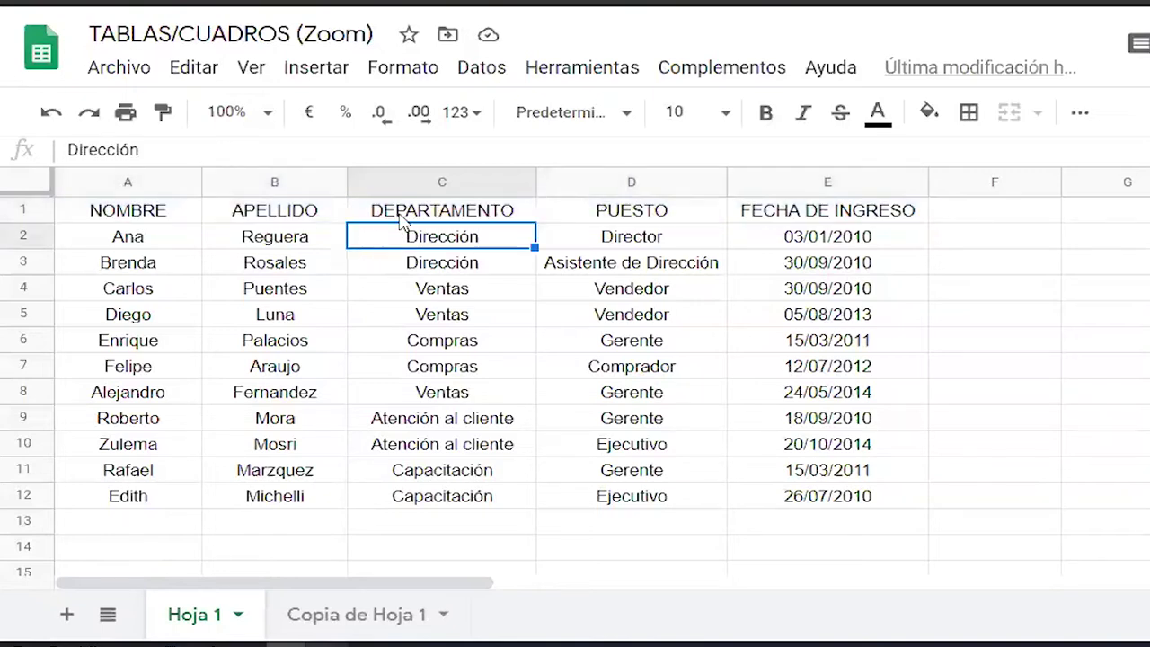
{"action": "left_click", "coordinate": [401, 215]}
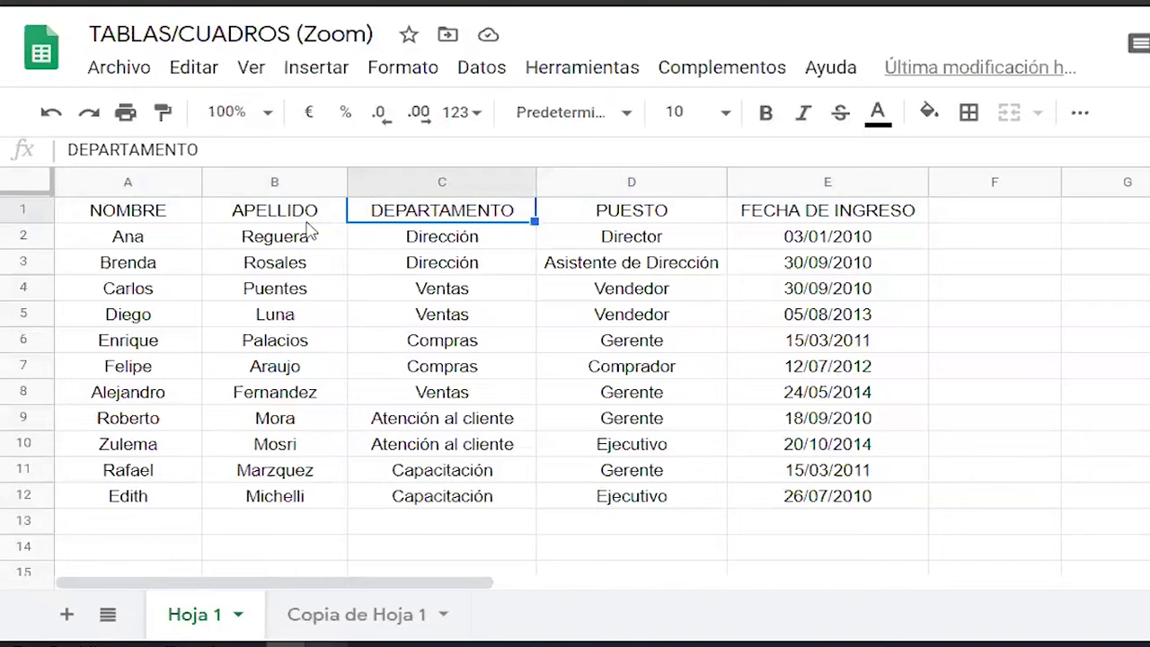
{"action": "left_click_drag", "start_coordinate": [113, 237], "coordinate": [632, 237]}
{"action": "left_click_drag", "start_coordinate": [819, 497], "coordinate": [791, 497]}
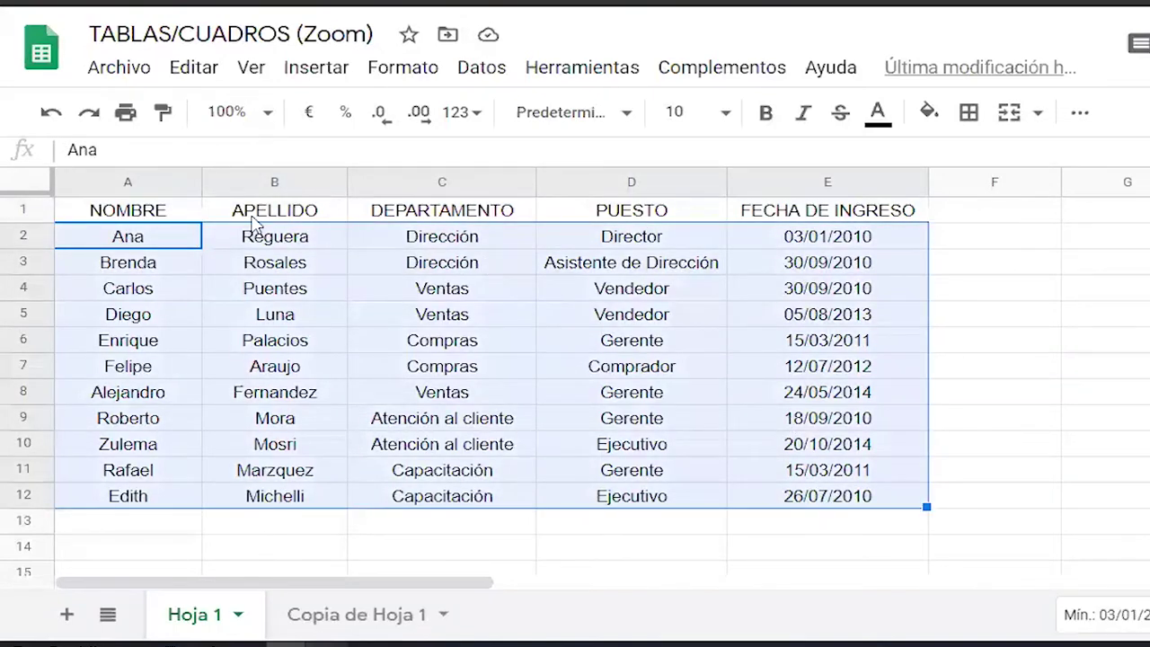
{"action": "left_click", "coordinate": [173, 218]}
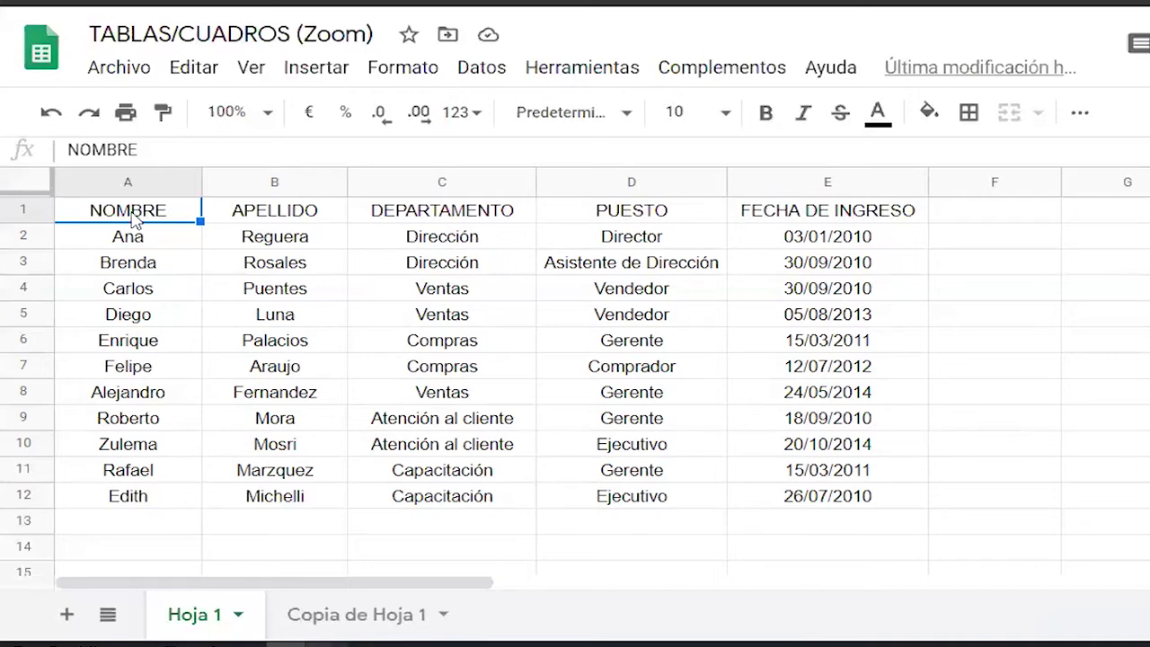
Apply alternating colours to the table range A1:E12.
{"action": "left_click_drag", "start_coordinate": [132, 220], "coordinate": [777, 503]}
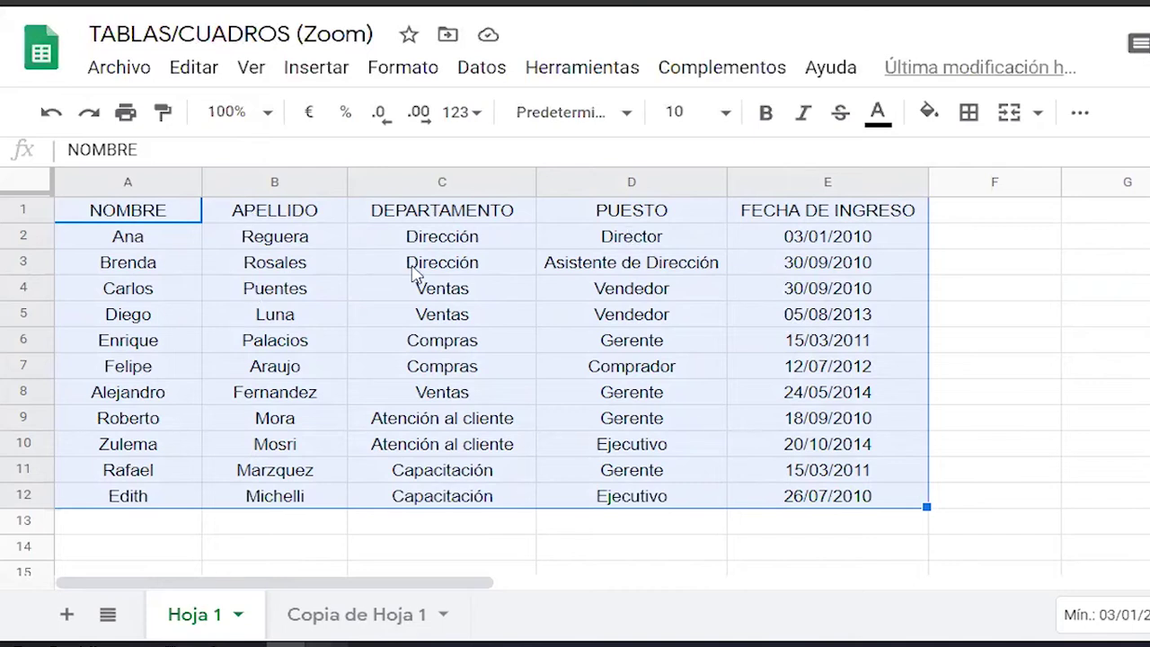
{"action": "left_click", "coordinate": [411, 86]}
{"action": "left_click_drag", "start_coordinate": [676, 184], "coordinate": [688, 377]}
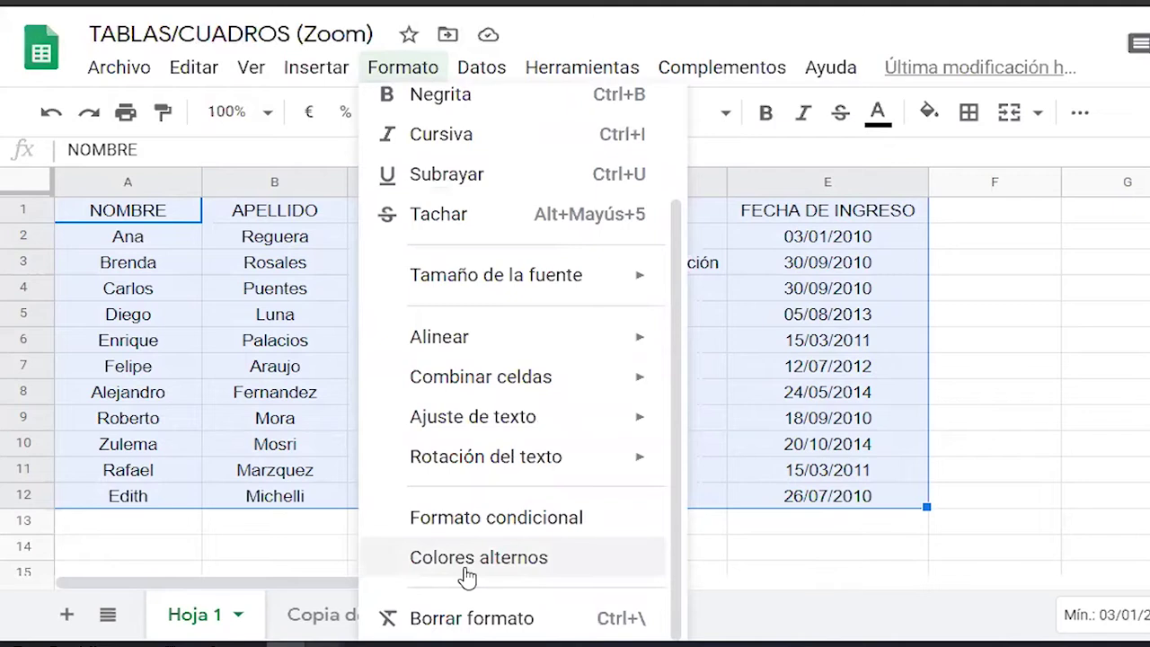
{"action": "left_click", "coordinate": [566, 566]}
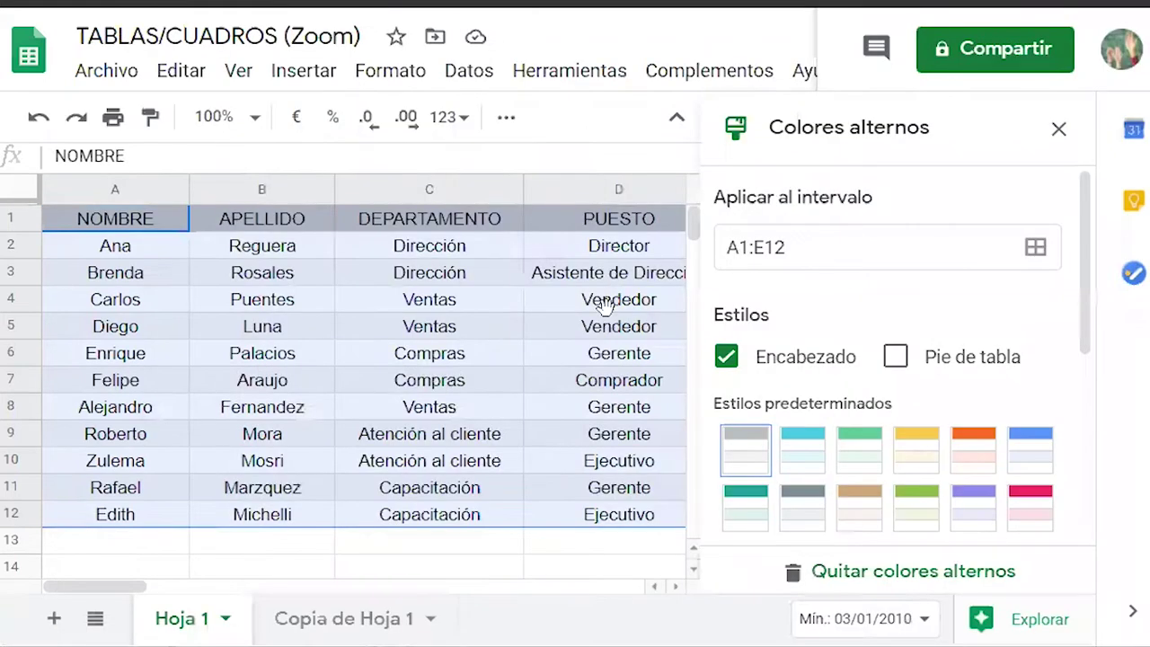
{"action": "left_click", "coordinate": [605, 303]}
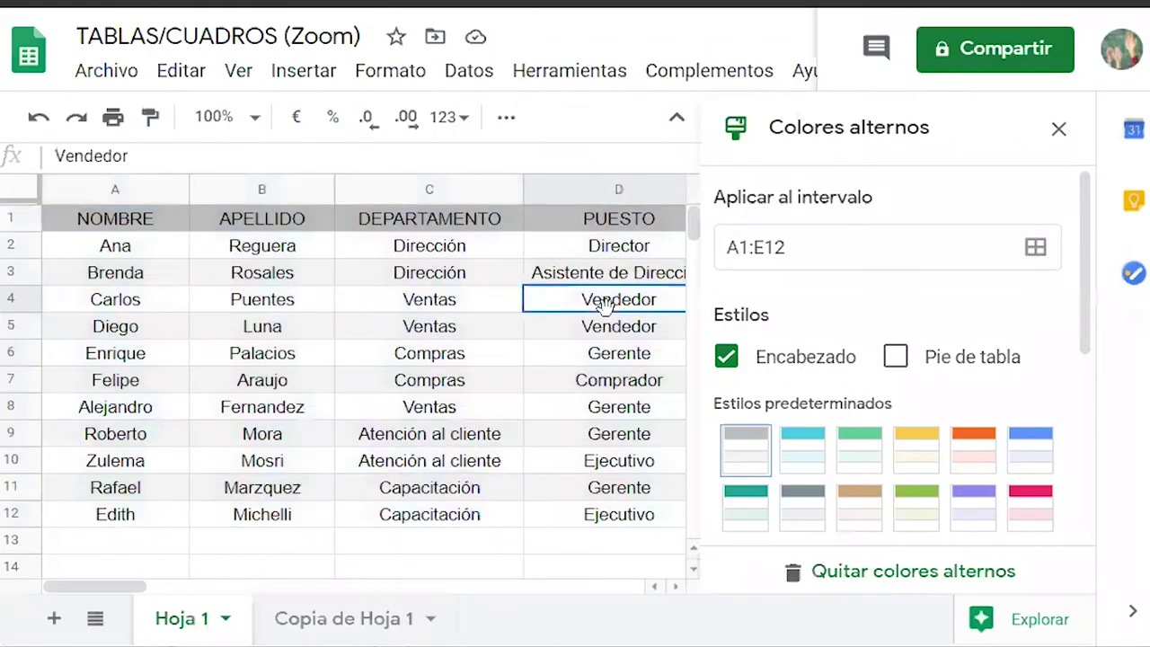
{"action": "key", "text": "ctrl+minus"}
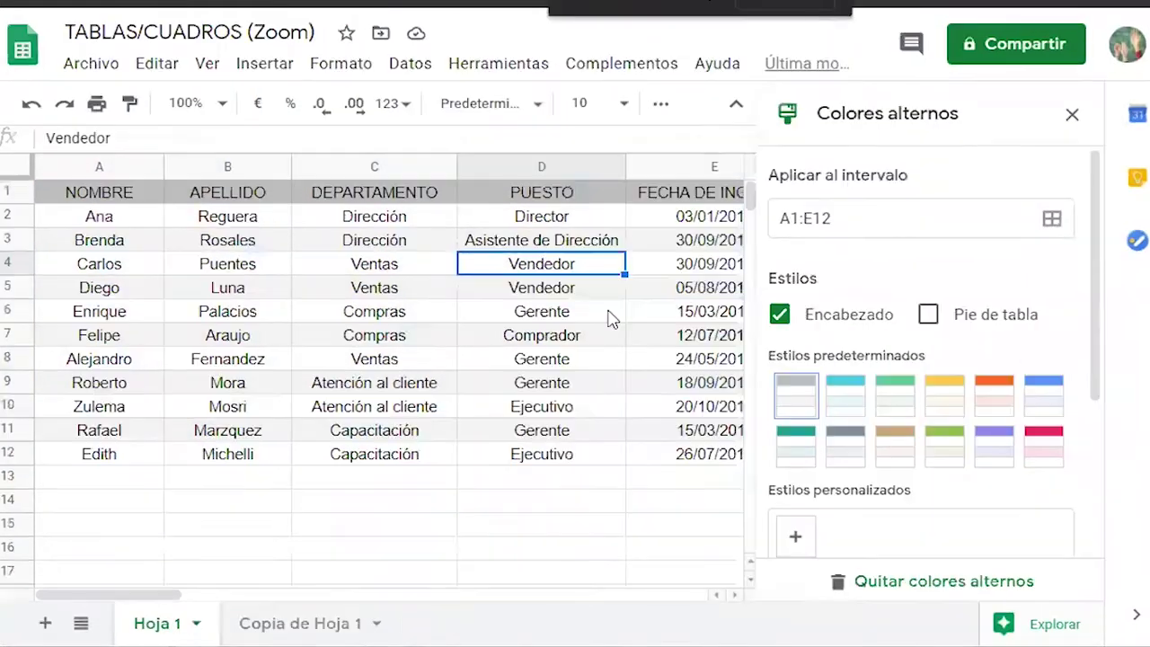
{"action": "key", "text": "ctrl+minus"}
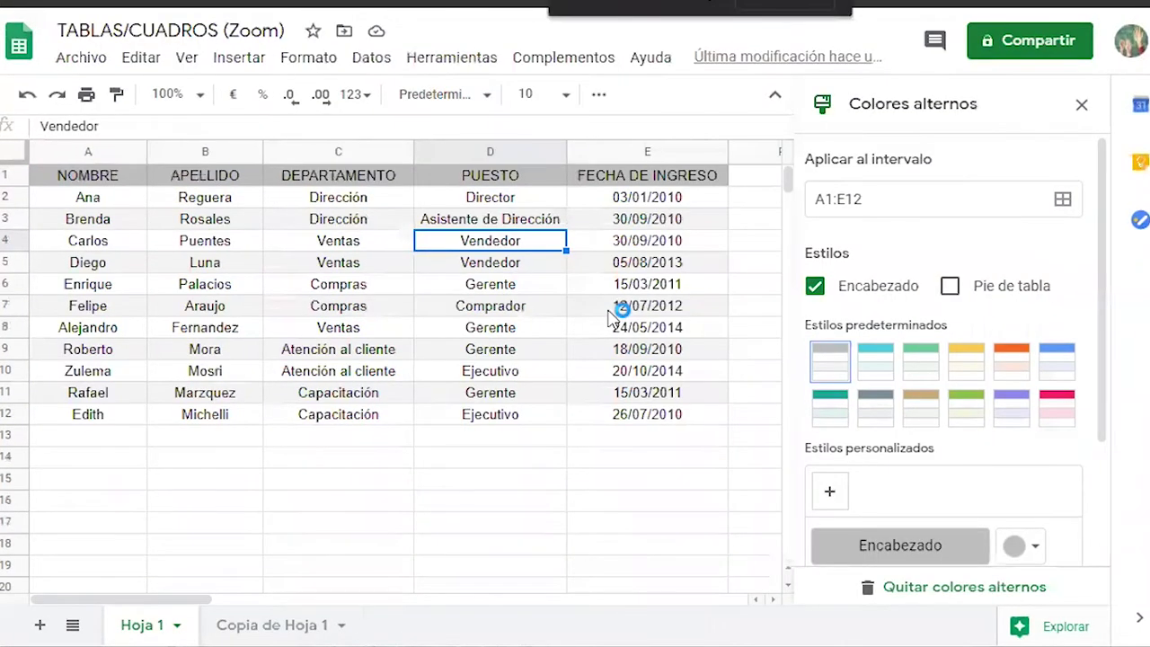
Set the range of the alternating colours to A1:E11.
{"action": "left_click", "coordinate": [680, 419]}
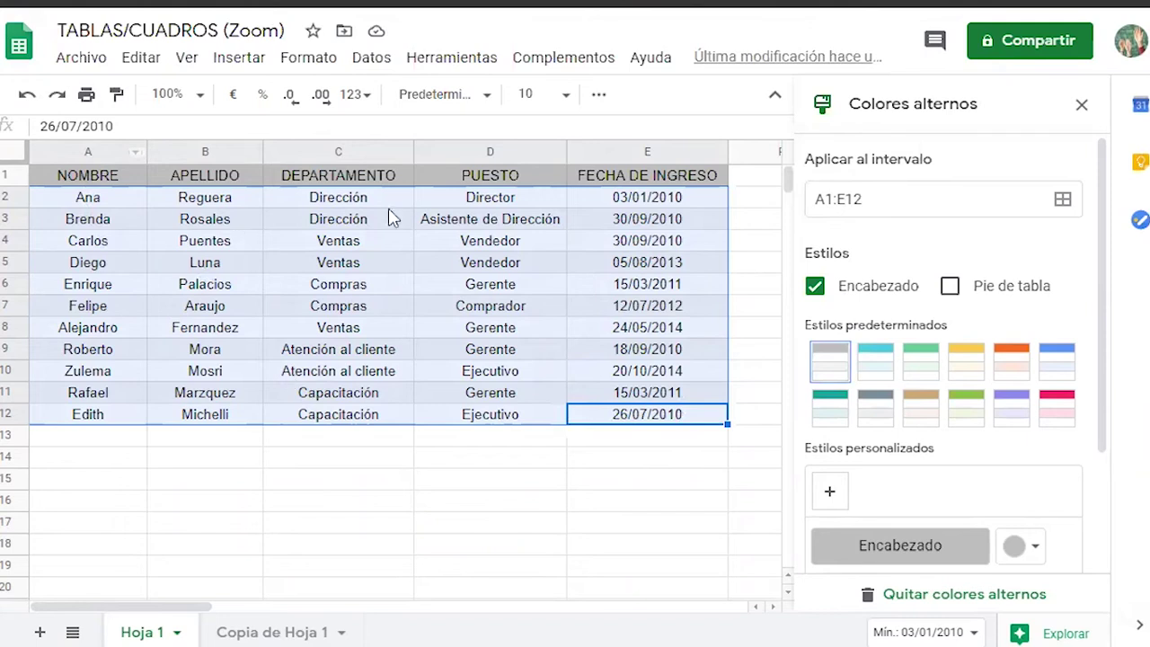
{"action": "left_click", "coordinate": [871, 199]}
{"action": "key", "text": "shift+Left"}
{"action": "key", "text": "BackSpace"}
{"action": "type", "text": "1"}
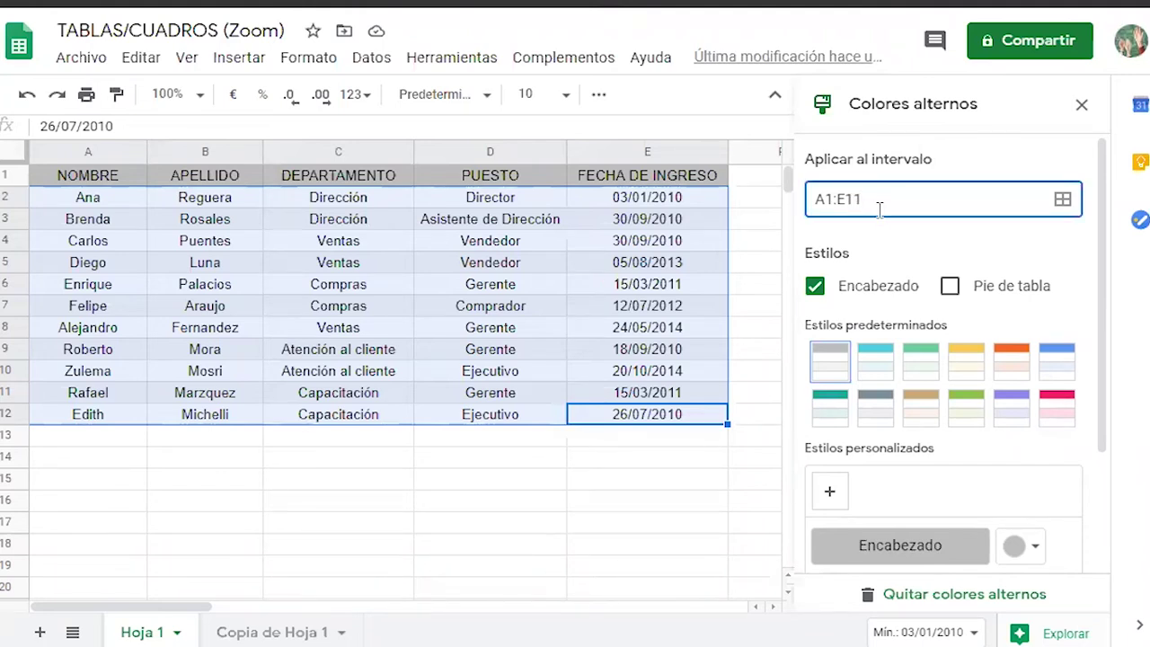
Set the range of the alternating colours to A1:E12.
{"action": "key", "text": "BackSpace"}
{"action": "type", "text": "2"}
{"action": "left_click_drag", "start_coordinate": [868, 200], "coordinate": [788, 206]}
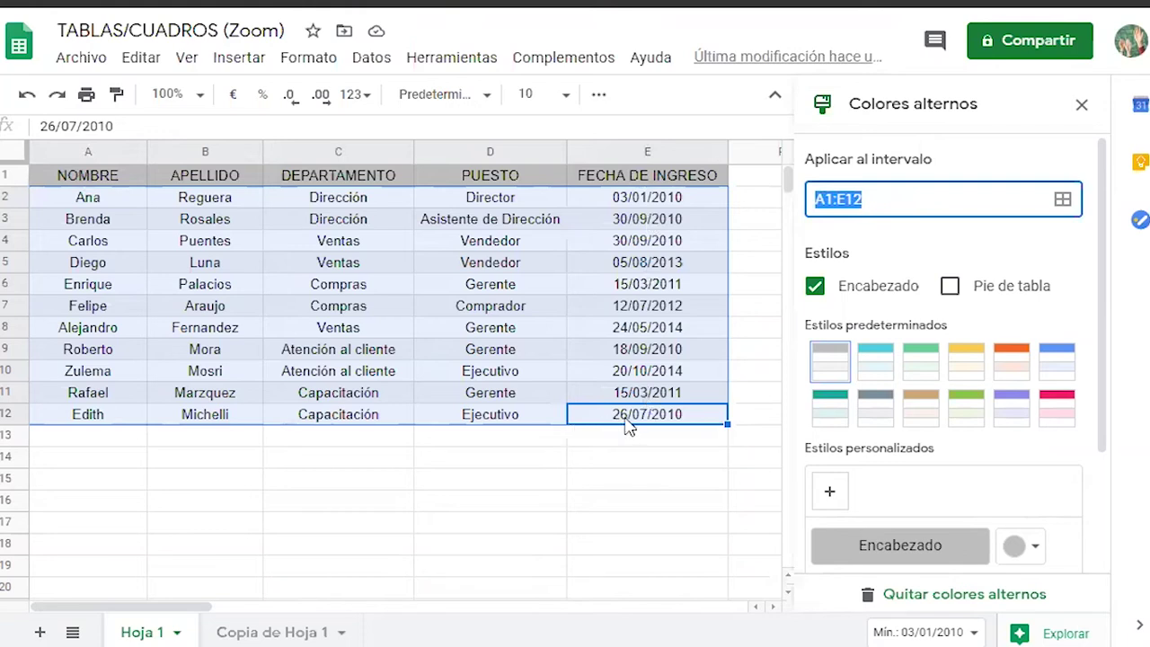
{"action": "left_click", "coordinate": [852, 198]}
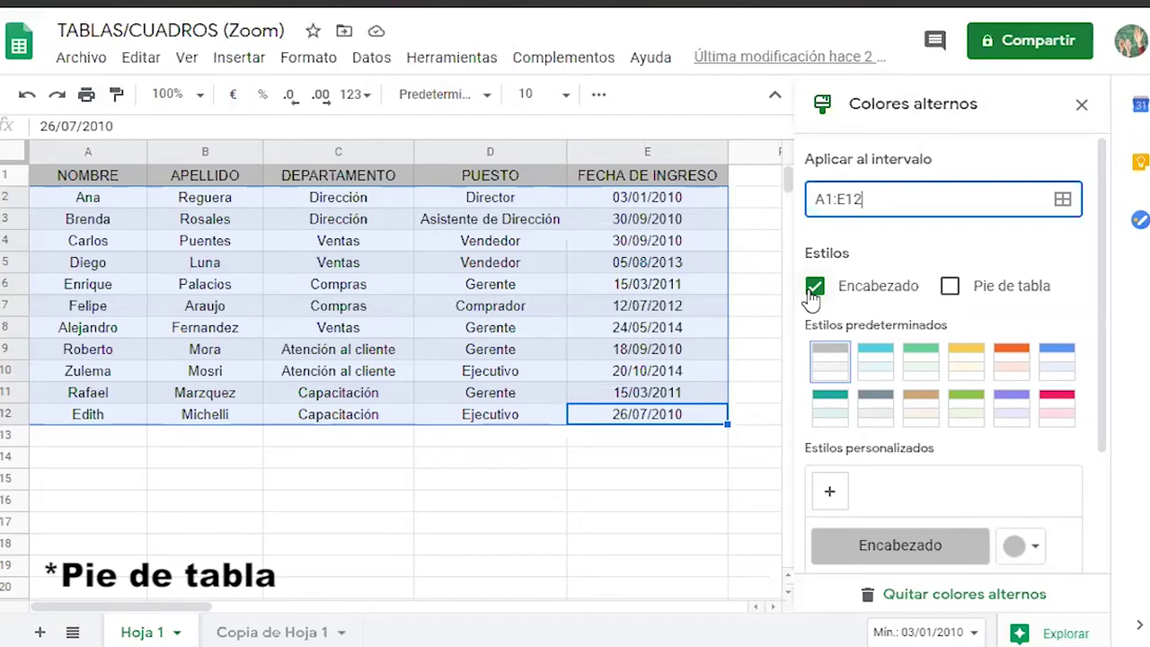
Try the footer and header options of the alternating colours on and off, and look through the remaining style settings.
{"action": "left_click", "coordinate": [950, 289]}
{"action": "left_click", "coordinate": [950, 287]}
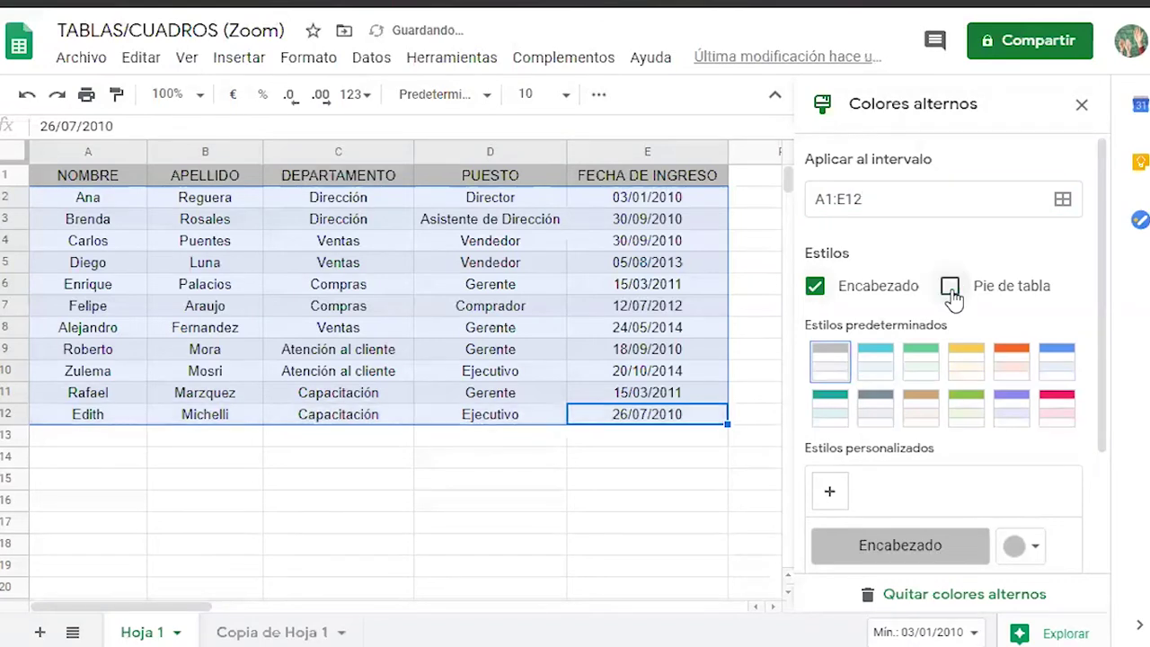
{"action": "left_click", "coordinate": [815, 288]}
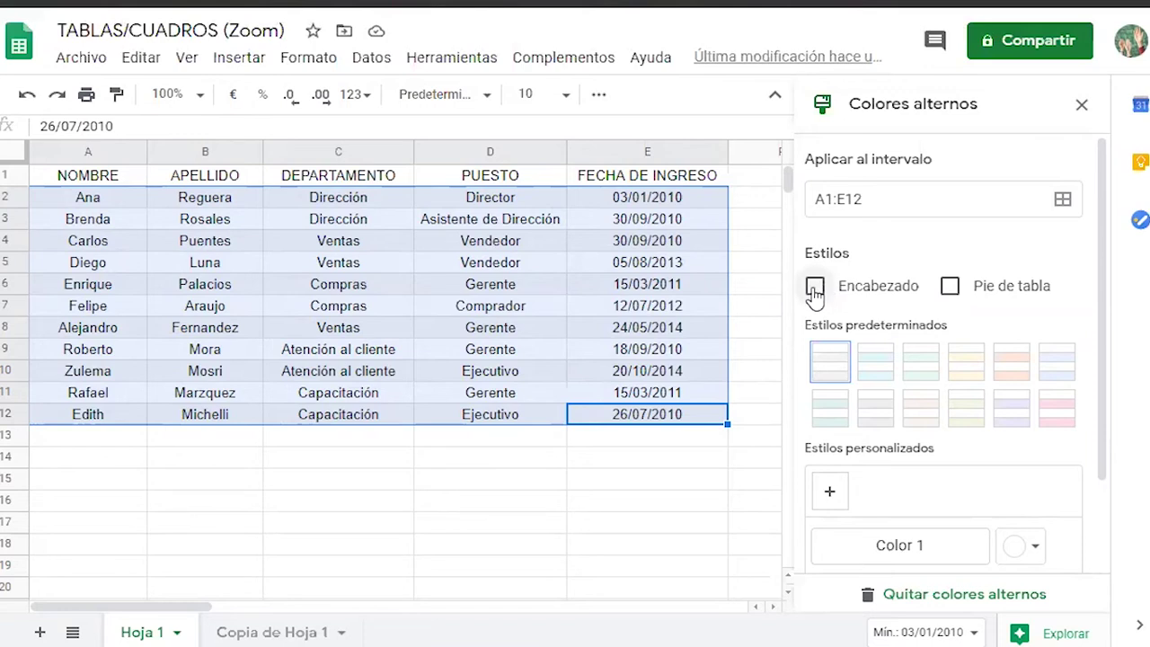
{"action": "left_click", "coordinate": [815, 288]}
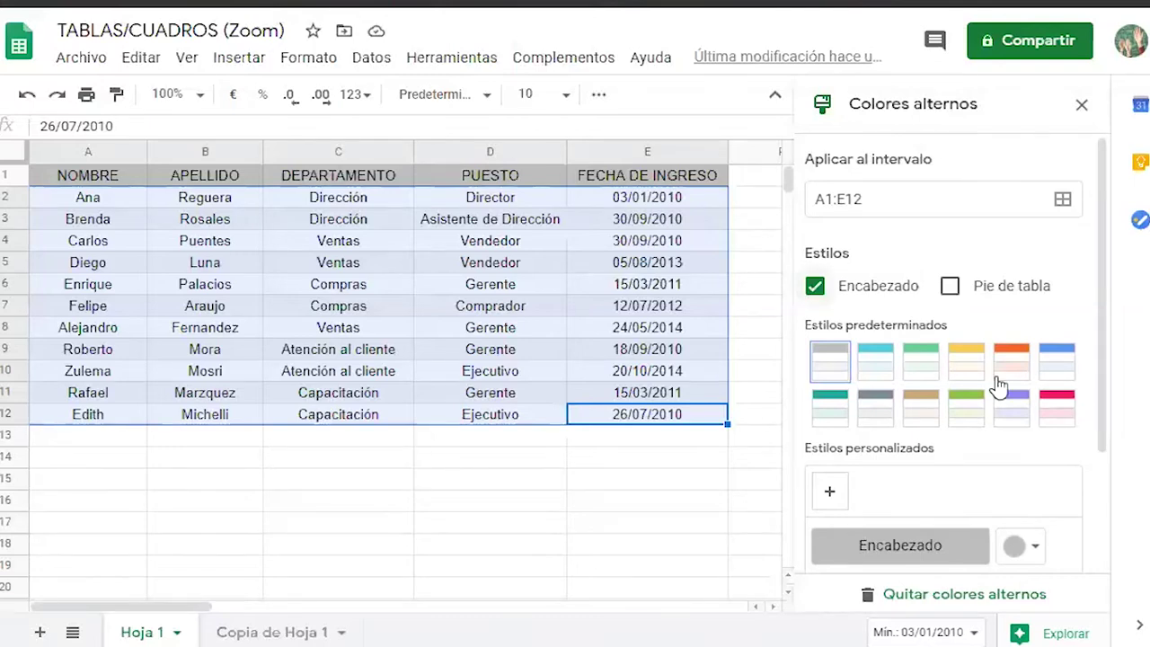
{"action": "left_click_drag", "start_coordinate": [1109, 239], "coordinate": [1105, 360]}
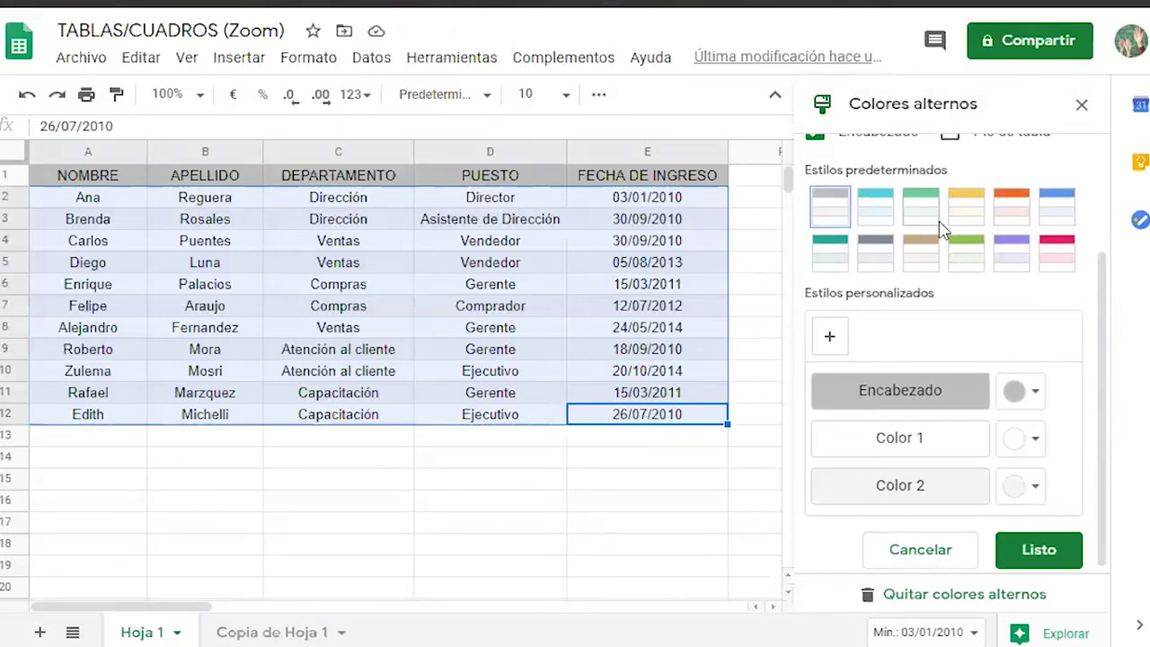
{"action": "left_click_drag", "start_coordinate": [1107, 279], "coordinate": [1105, 213]}
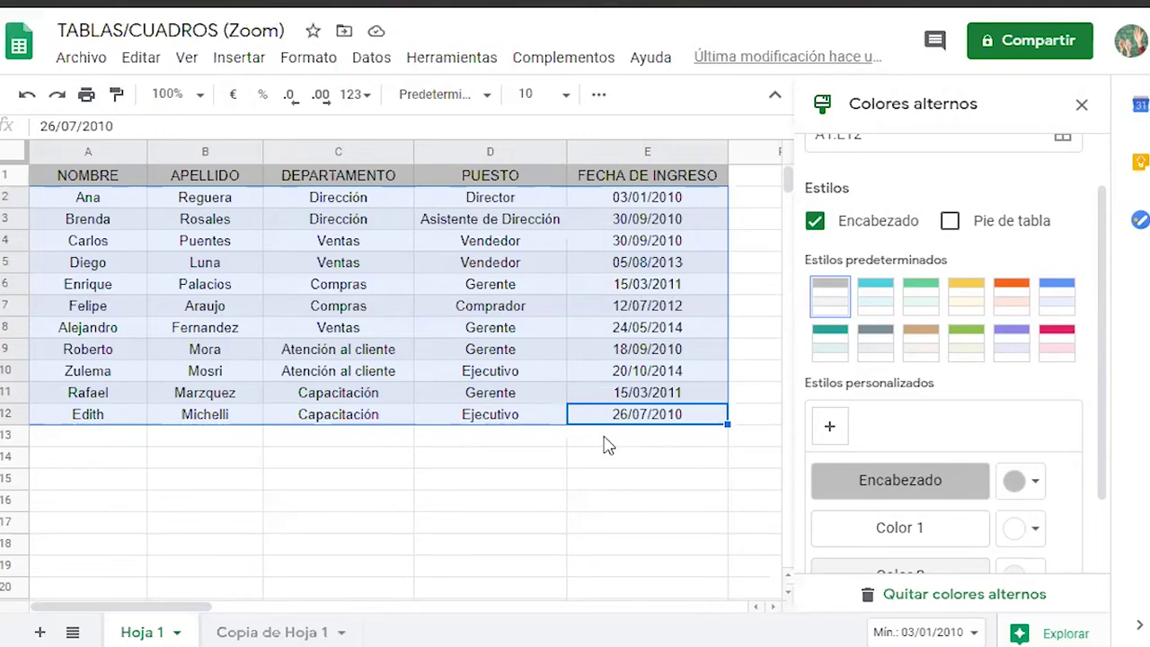
Clear the column of headings in A1:A5 on the sheet Copia de Hoja 1.
{"action": "left_click", "coordinate": [261, 632]}
{"action": "left_click_drag", "start_coordinate": [180, 176], "coordinate": [164, 301]}
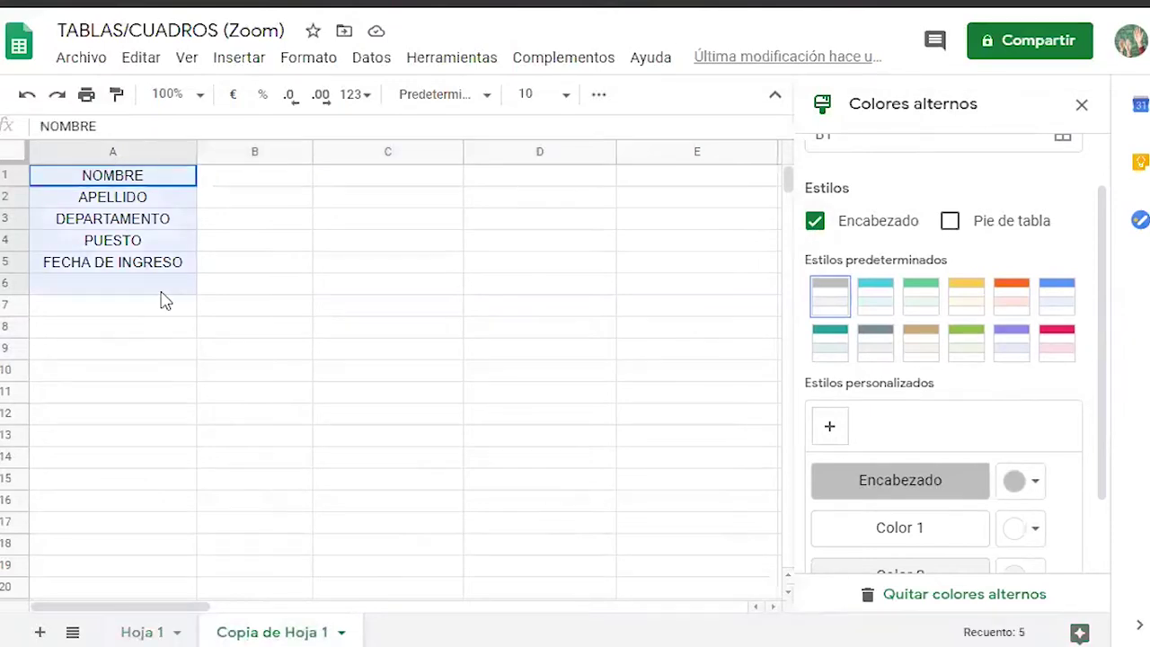
{"action": "key", "text": "Delete"}
Enter the heading Productos in cell A1.
{"action": "left_click", "coordinate": [154, 178]}
{"action": "type", "text": "P"}
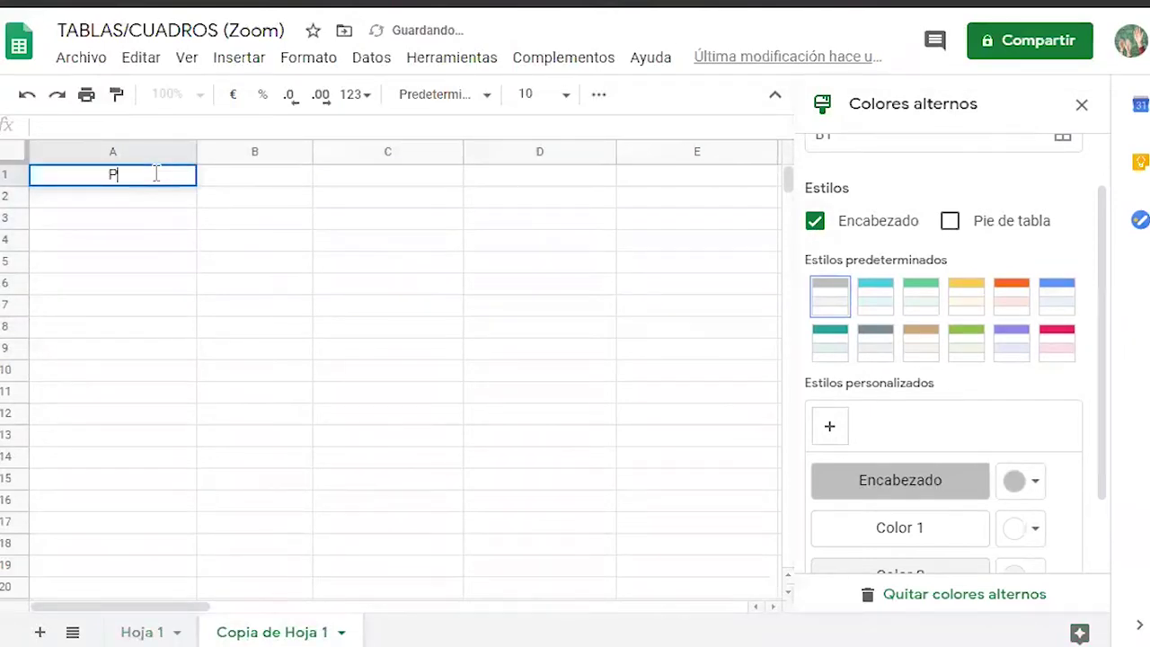
{"action": "key", "text": "Caps_Lock"}
{"action": "type", "text": "r"}
{"action": "key", "text": "Caps_Lock"}
{"action": "type", "text": "oductos"}
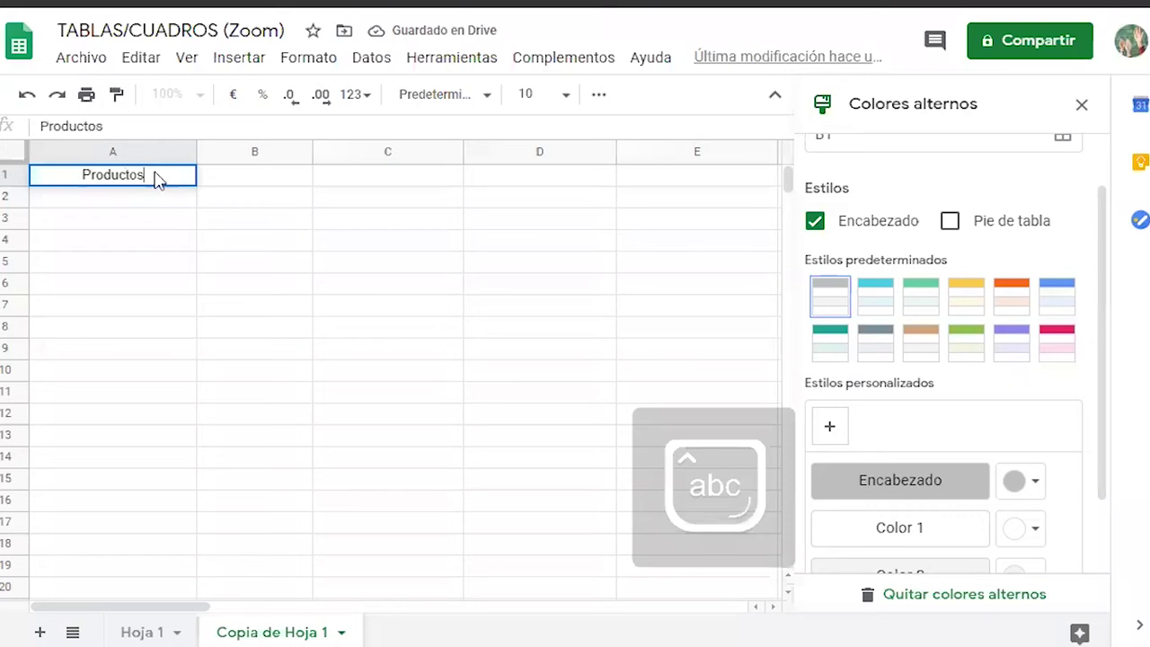
Enter the heading Cantidad disponible in cell B1.
{"action": "key", "text": "Tab"}
{"action": "type", "text": "CAnt"}
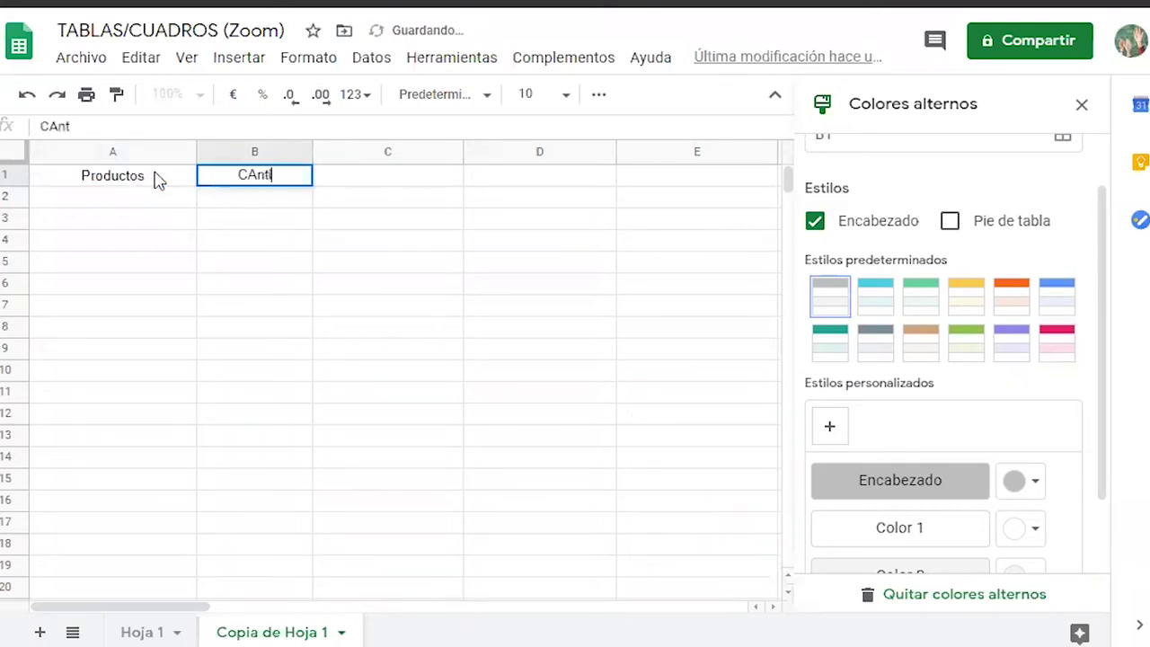
{"action": "type", "text": "ida"}
{"action": "key", "text": "BackSpace"}
{"action": "key", "text": "BackSpace"}
{"action": "key", "text": "BackSpace"}
{"action": "key", "text": "BackSpace"}
{"action": "key", "text": "BackSpace"}
{"action": "key", "text": "BackSpace"}
{"action": "type", "text": "antidad dispo"}
{"action": "type", "text": "i"}
{"action": "type", "text": "nible"}
List the products Coca Cola, Pepsi and Jugo Clight in cells A2 to A4.
{"action": "left_click", "coordinate": [139, 211]}
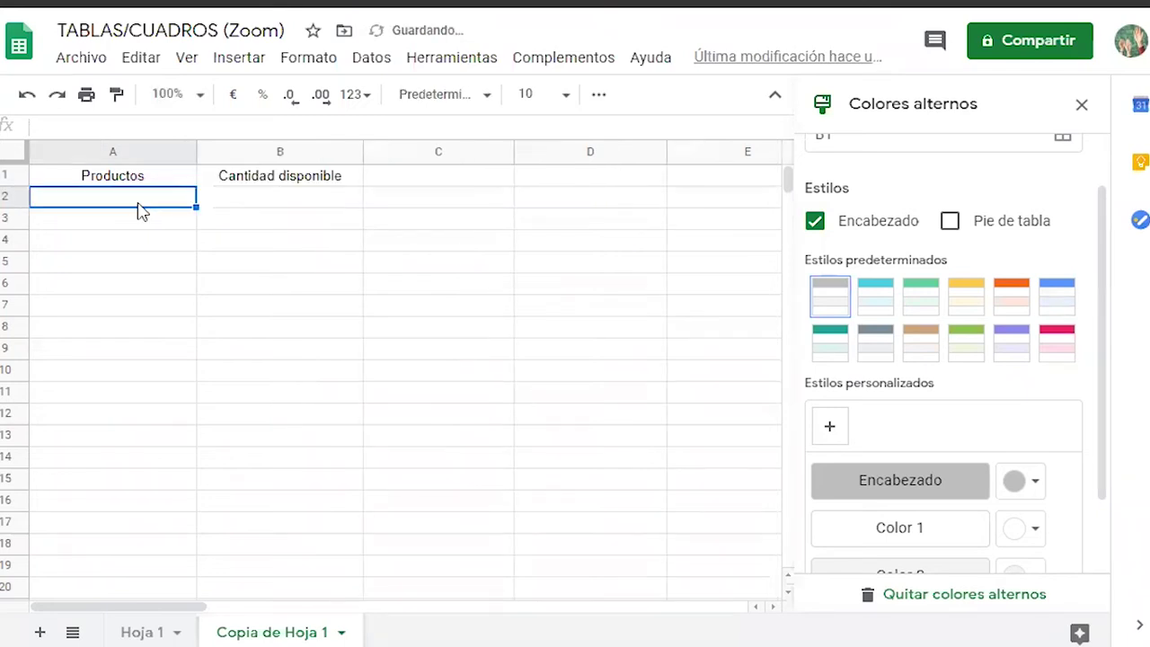
{"action": "type", "text": "CO"}
{"action": "key", "text": "BackSpace"}
{"action": "type", "text": "oc"}
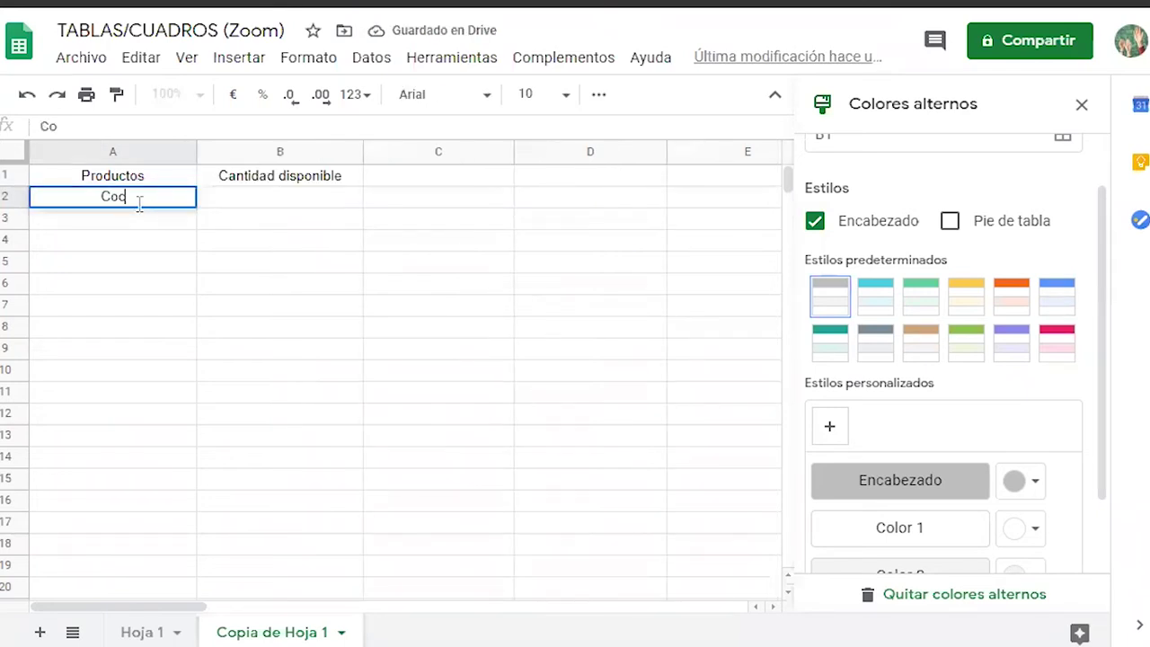
{"action": "type", "text": "a Cola"}
{"action": "key", "text": "Return"}
{"action": "type", "text": "Pepsi"}
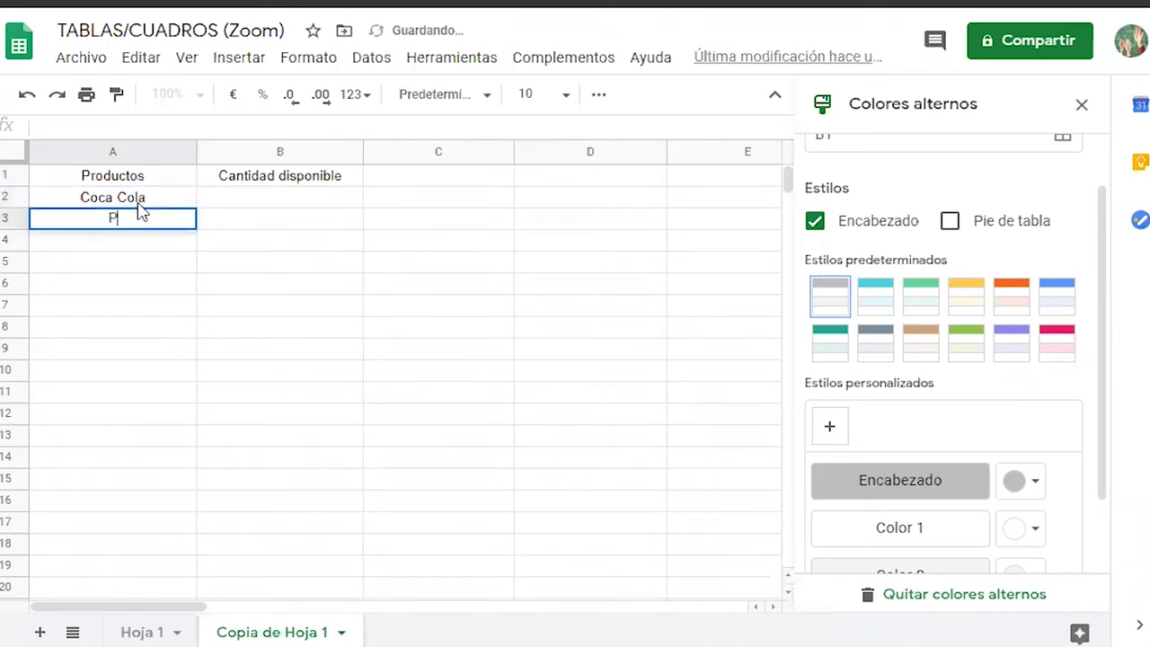
{"action": "key", "text": "Return"}
{"action": "type", "text": "Jugo Clig"}
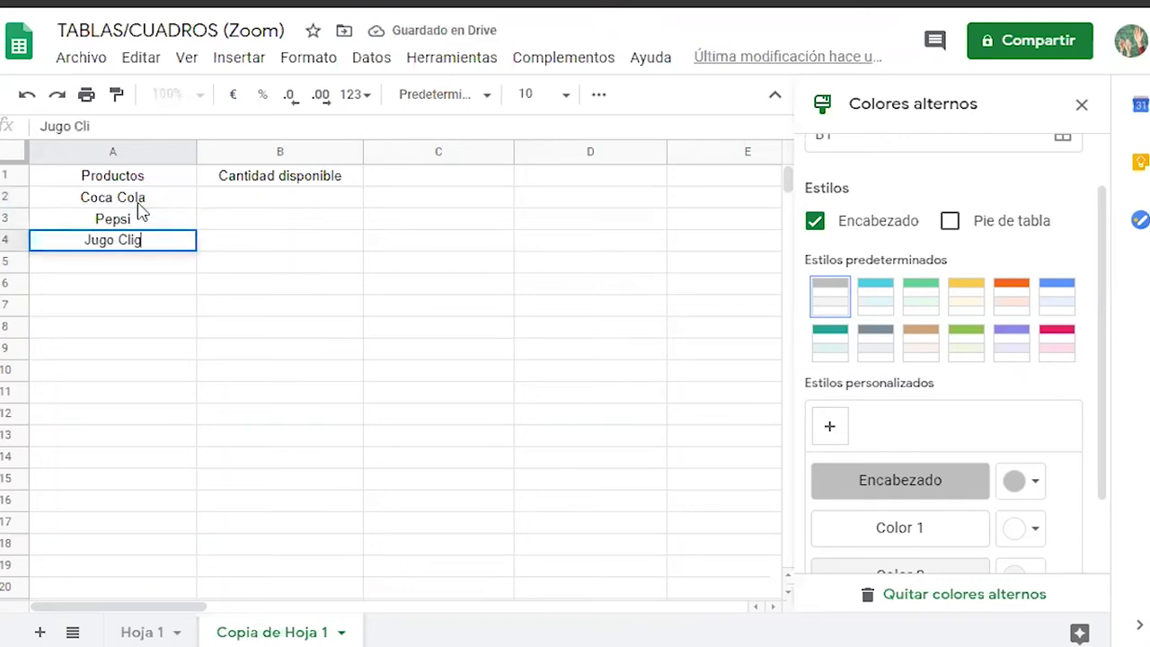
{"action": "type", "text": "ht"}
{"action": "key", "text": "Return"}
Enter the available quantities 10, 12 and 15 in cells B2 to B4.
{"action": "left_click", "coordinate": [137, 203]}
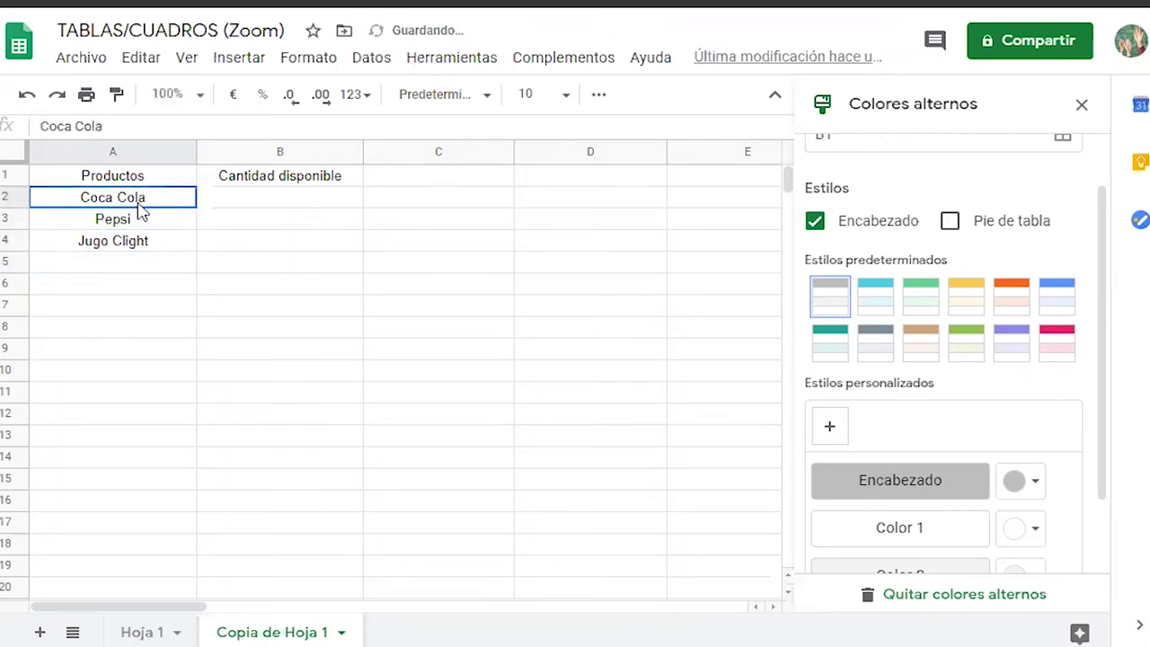
{"action": "left_click", "coordinate": [257, 203]}
{"action": "type", "text": "10"}
{"action": "key", "text": "Return"}
{"action": "type", "text": "12"}
{"action": "key", "text": "Return"}
{"action": "type", "text": "15"}
{"action": "key", "text": "Return"}
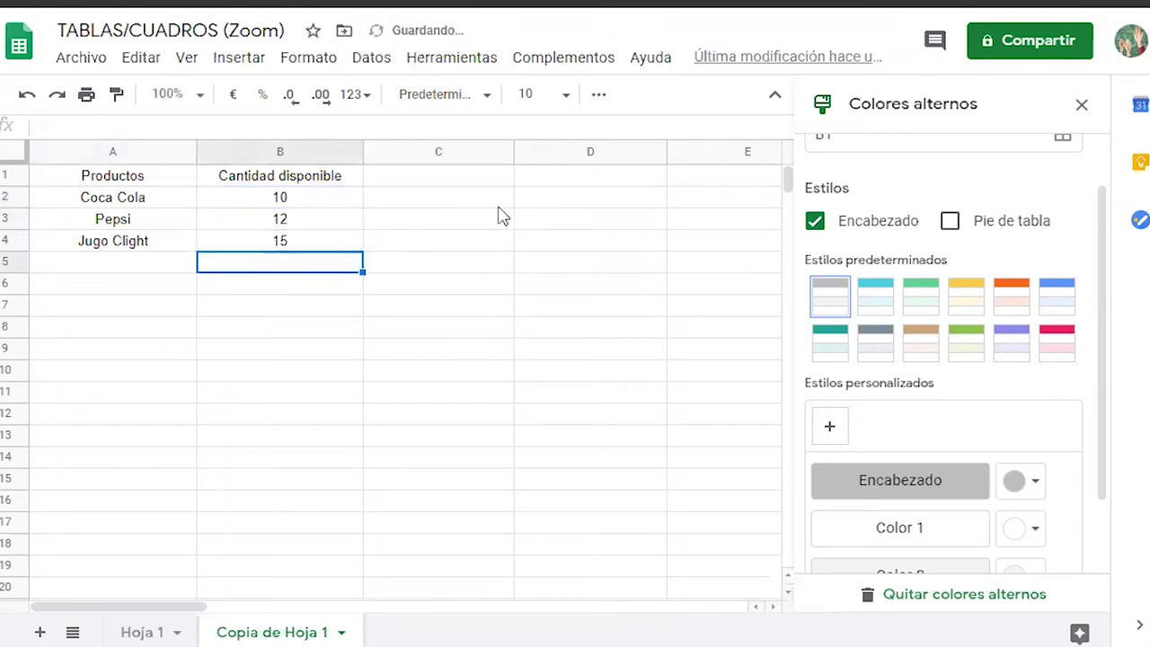
Check the sum of the quantities in B2:B4 and enter the total 37 in B5.
{"action": "left_click_drag", "start_coordinate": [331, 197], "coordinate": [328, 241]}
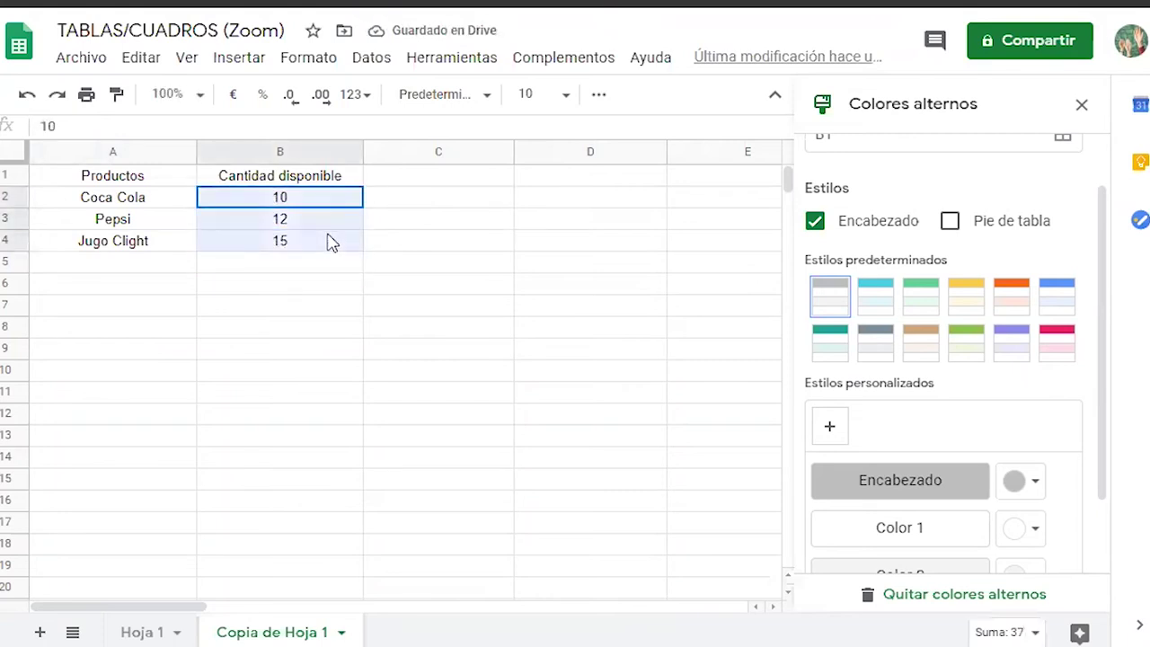
{"action": "left_click", "coordinate": [250, 270]}
{"action": "type", "text": "37"}
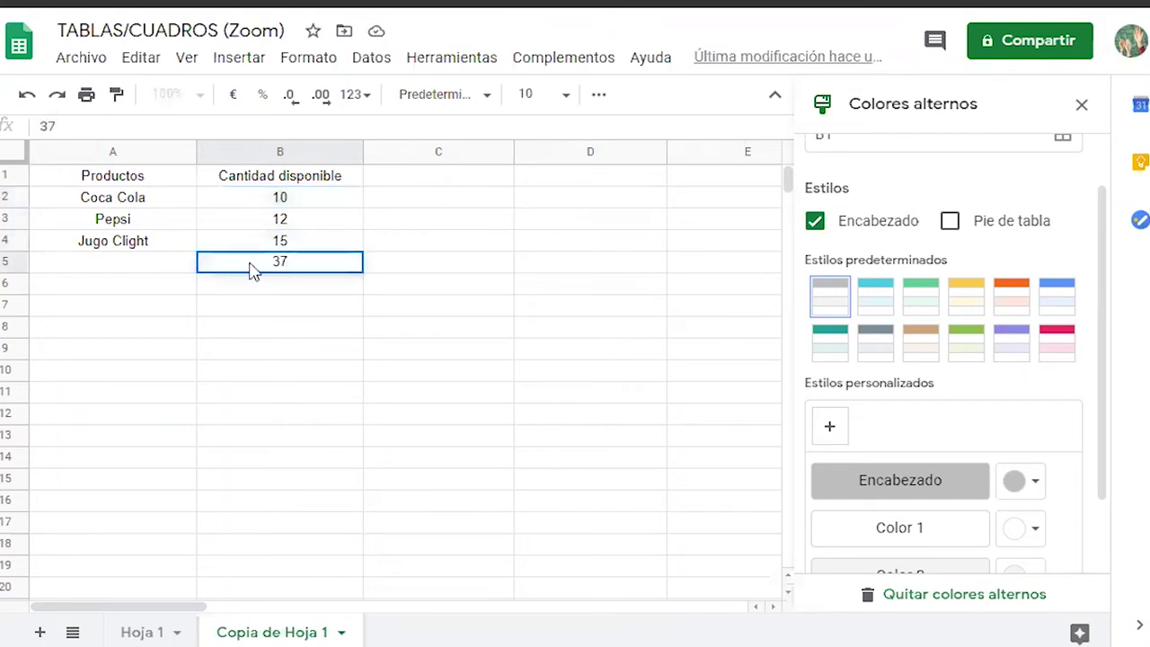
{"action": "key", "text": "Up"}
Label the total row Total Productos in cell A5.
{"action": "key", "text": "Down"}
{"action": "key", "text": "Left"}
{"action": "type", "text": "T"}
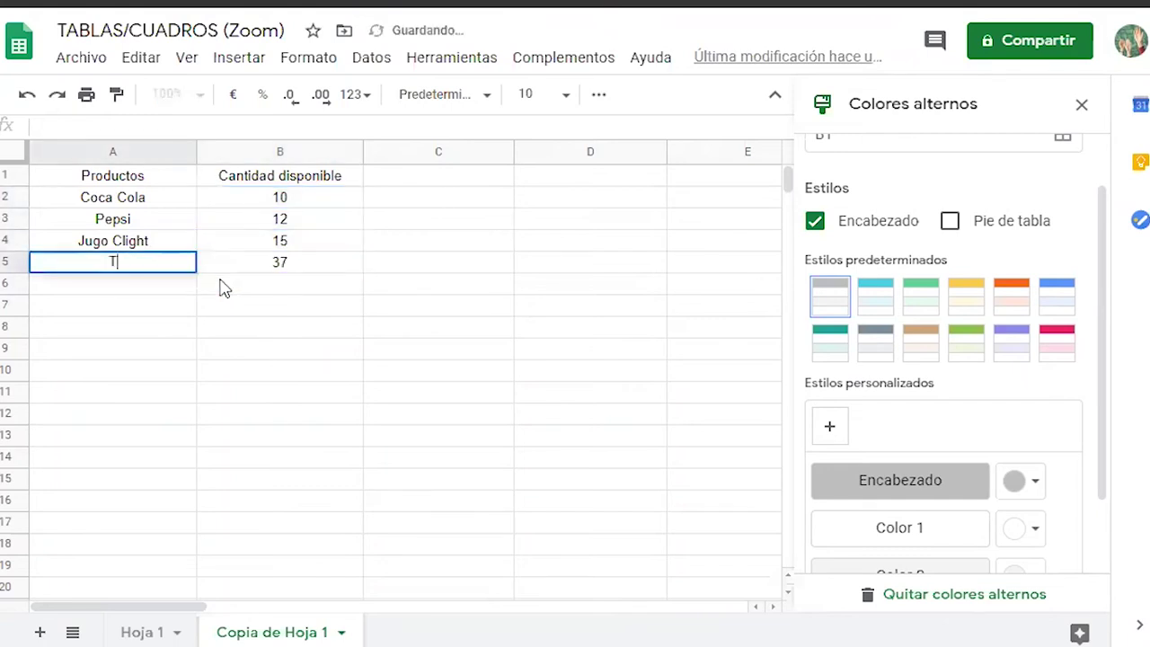
{"action": "type", "text": "otal p"}
{"action": "key", "text": "BackSpace"}
{"action": "type", "text": "Pro"}
{"action": "key", "text": "BackSpace"}
{"action": "type", "text": "oduct"}
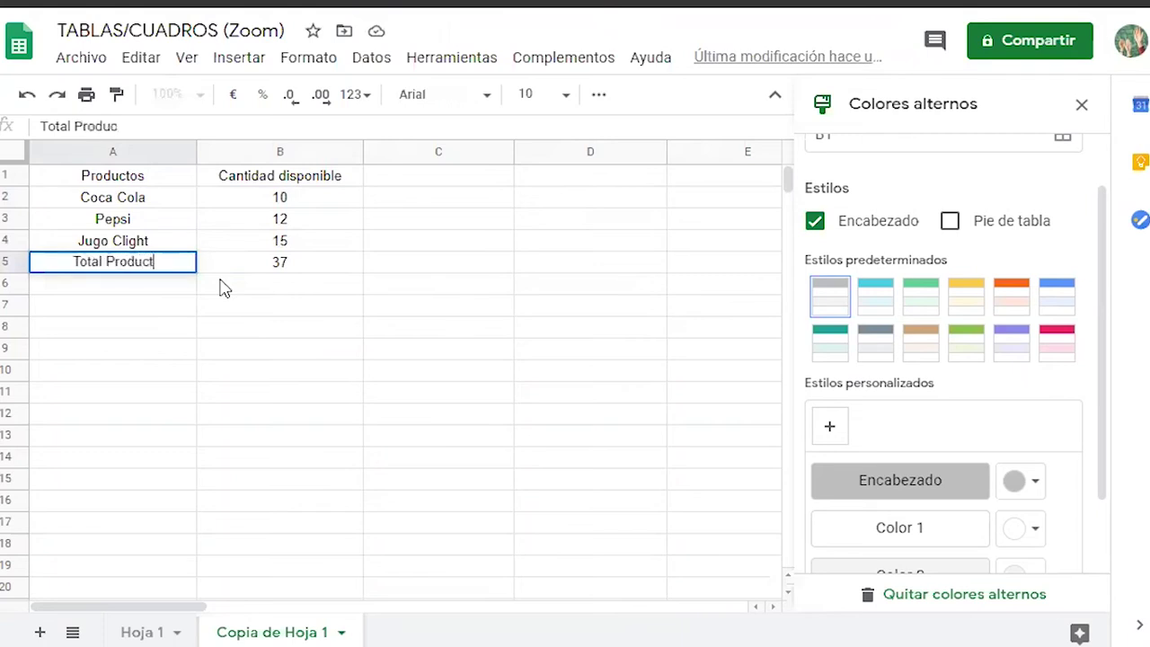
{"action": "type", "text": "os"}
{"action": "key", "text": "Return"}
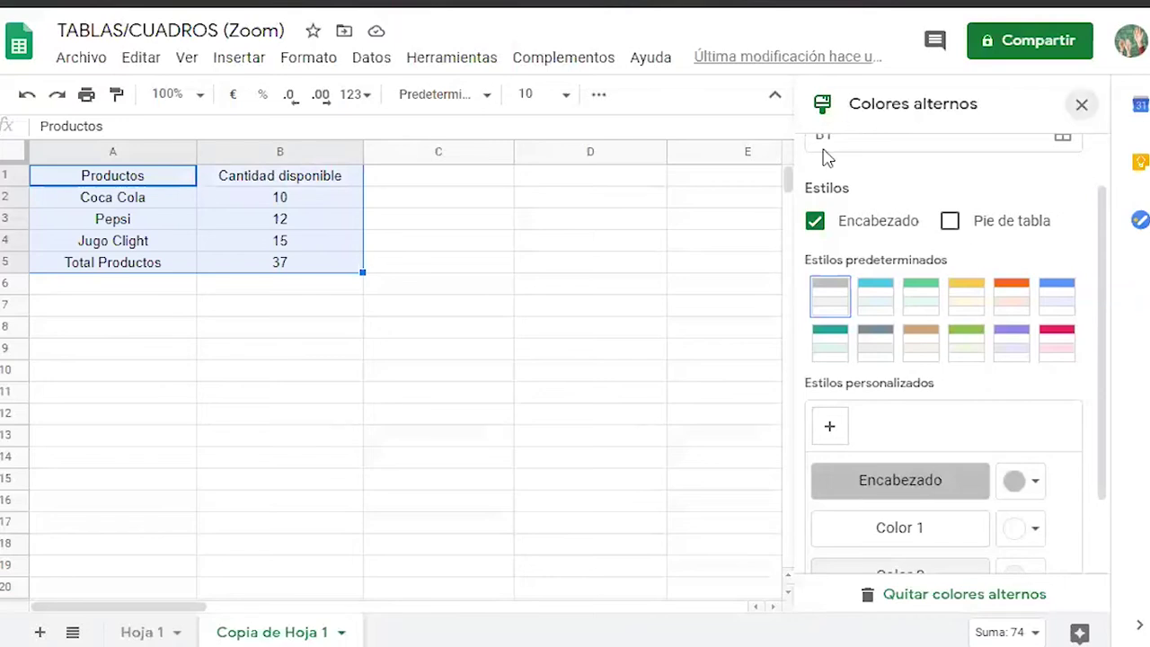
Apply alternating colours to the product table range A1:B5.
{"action": "left_click", "coordinate": [307, 67]}
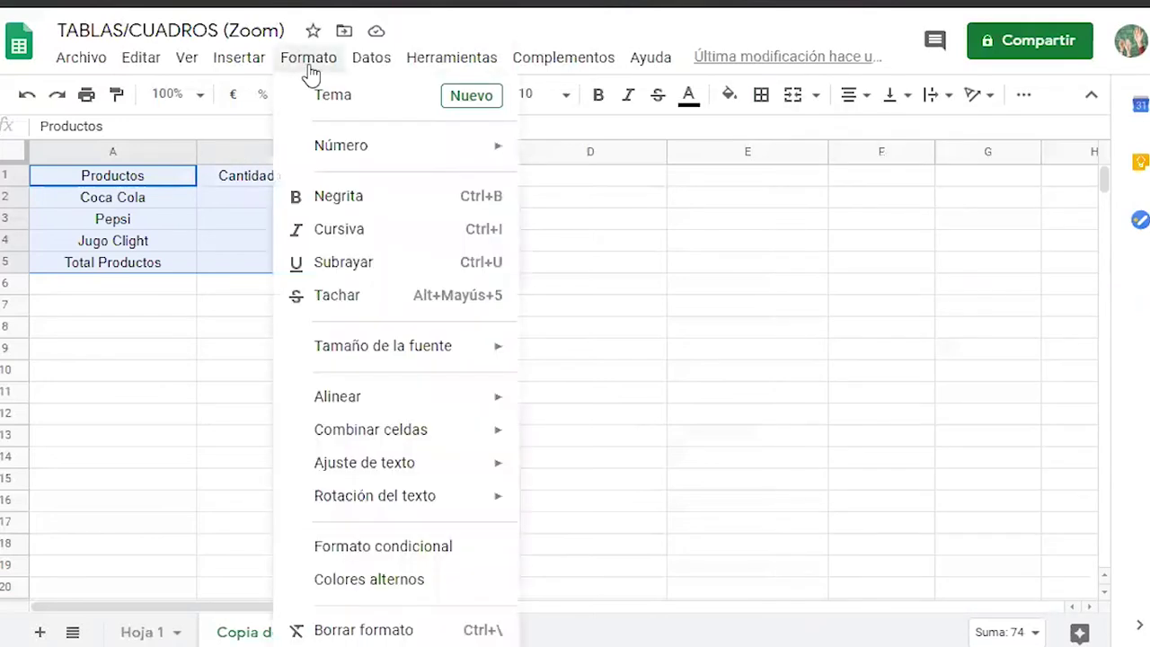
{"action": "left_click", "coordinate": [446, 580]}
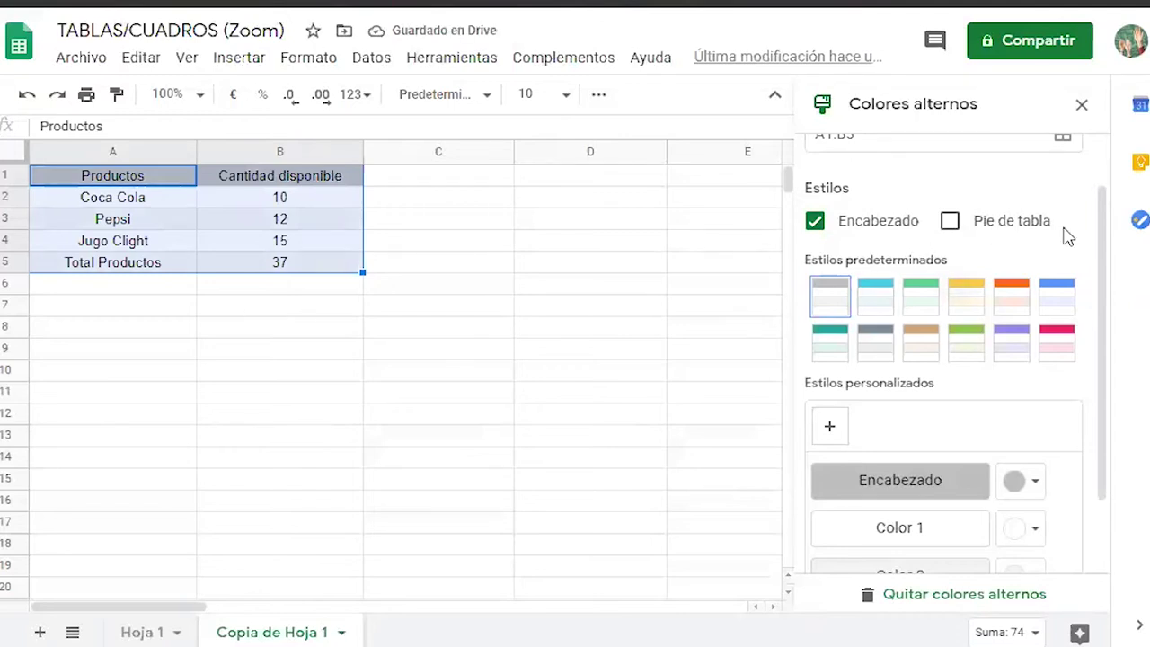
{"action": "left_click_drag", "start_coordinate": [1103, 207], "coordinate": [1102, 180]}
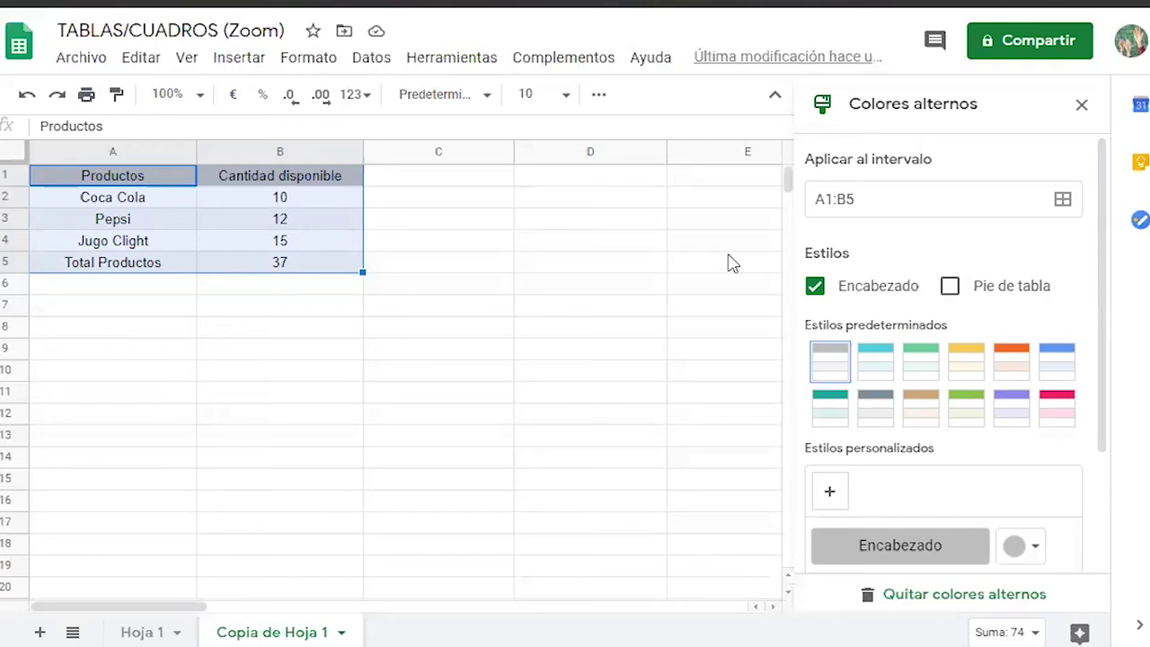
Give the product table the orange preset style and turn on its footer (Pie de tabla).
{"action": "left_click", "coordinate": [1005, 362]}
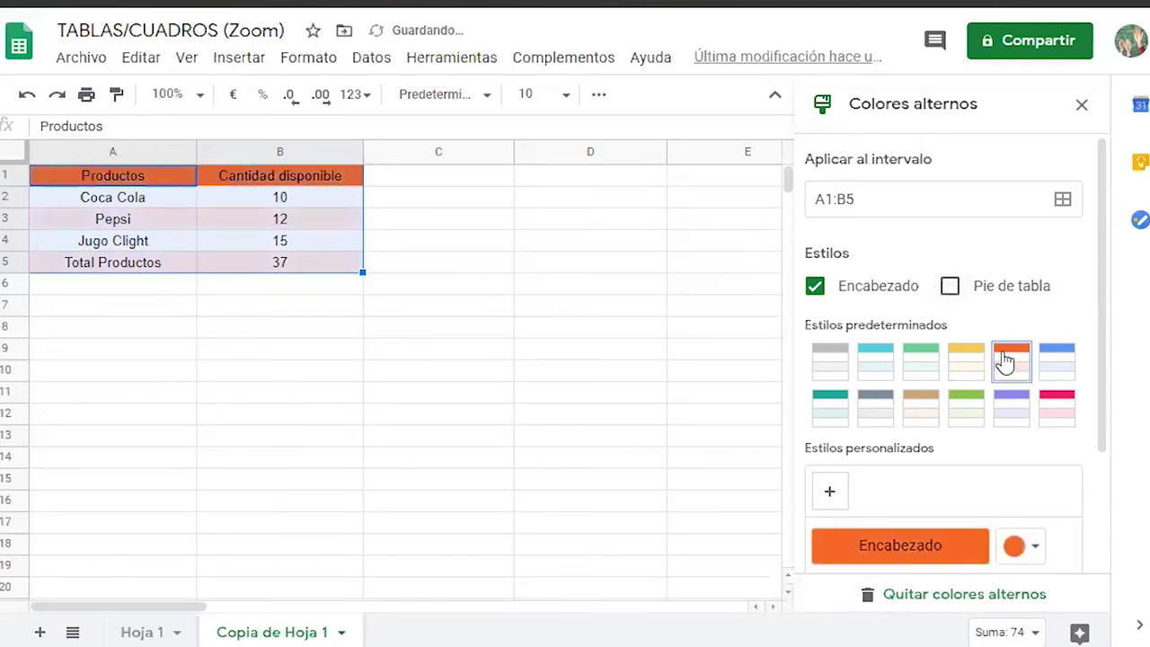
{"action": "left_click", "coordinate": [951, 287]}
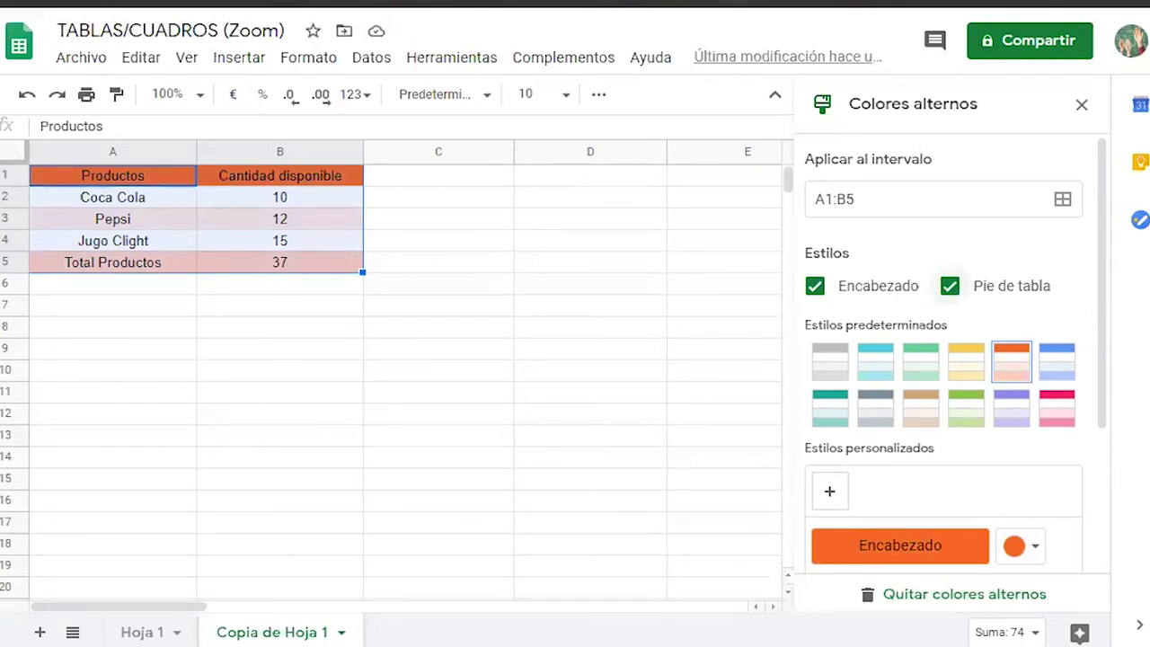
{"action": "left_click", "coordinate": [724, 241]}
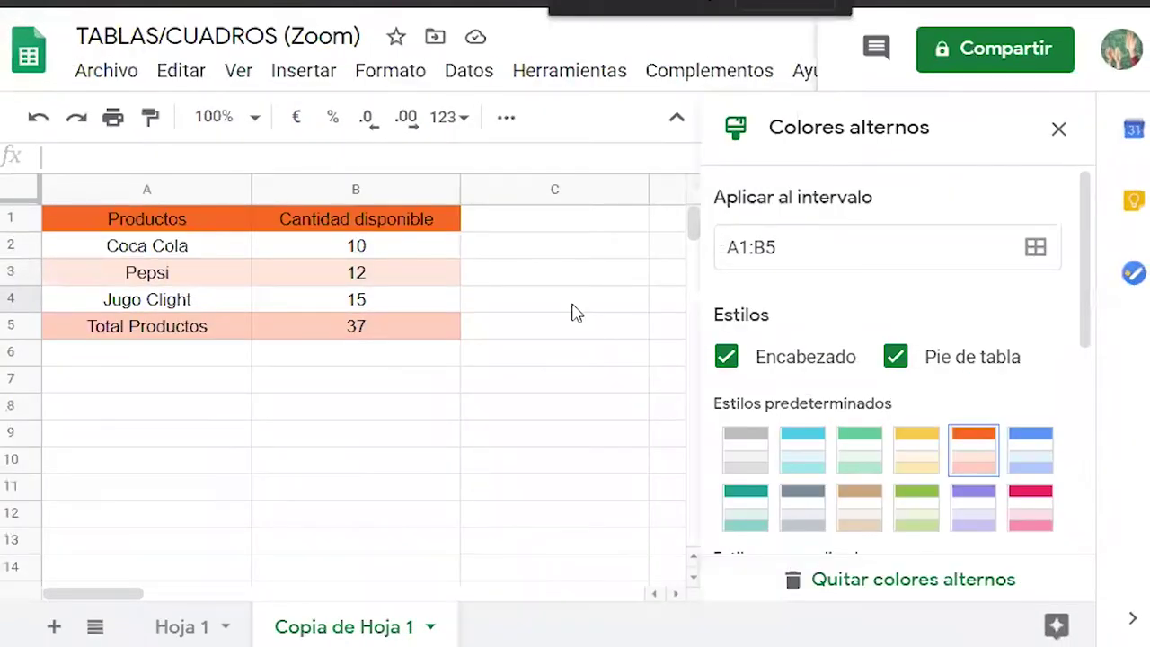
Select the product table and turn its footer off and on again to compare the total row's colour.
{"action": "left_click", "coordinate": [501, 269]}
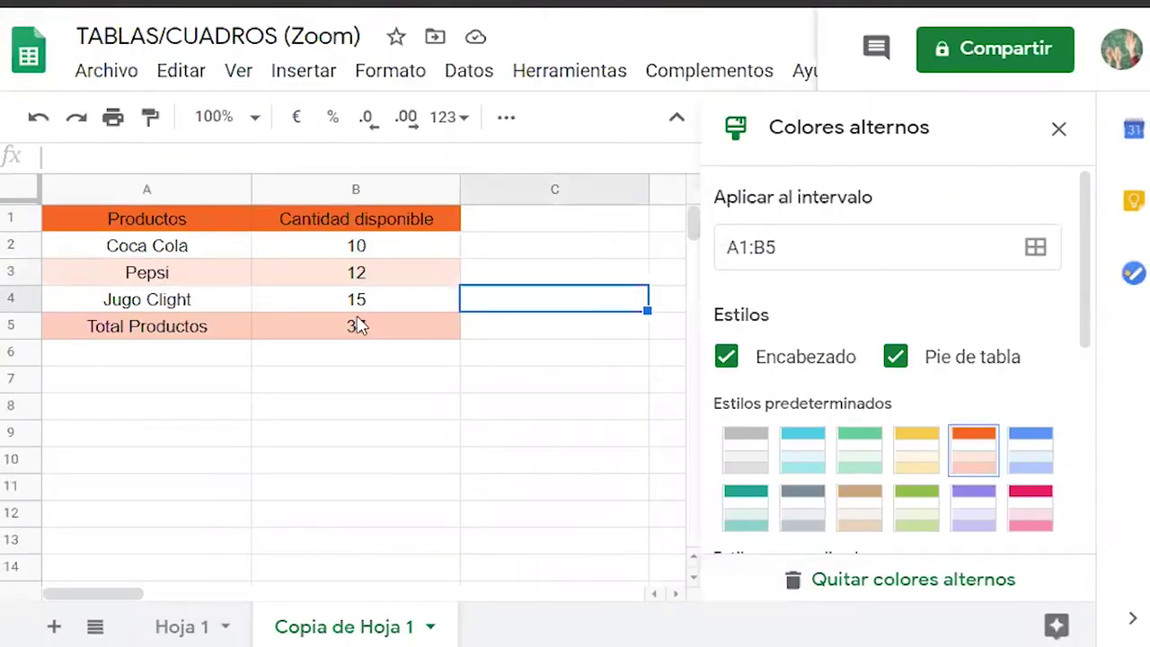
{"action": "left_click_drag", "start_coordinate": [359, 326], "coordinate": [44, 200]}
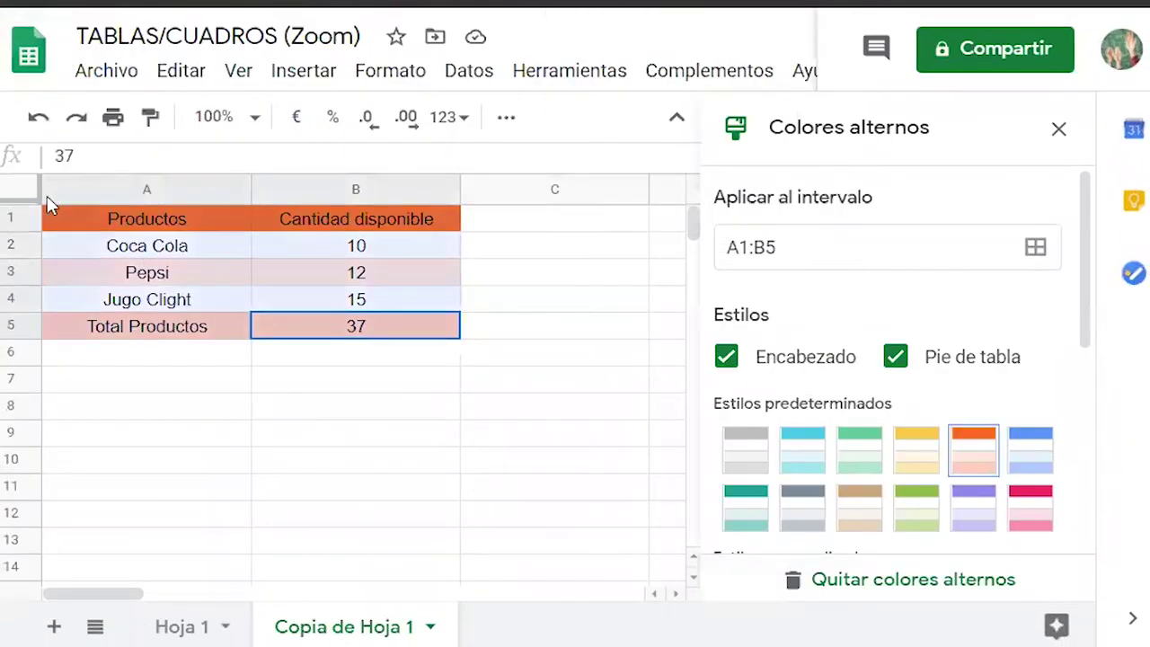
{"action": "left_click", "coordinate": [895, 358]}
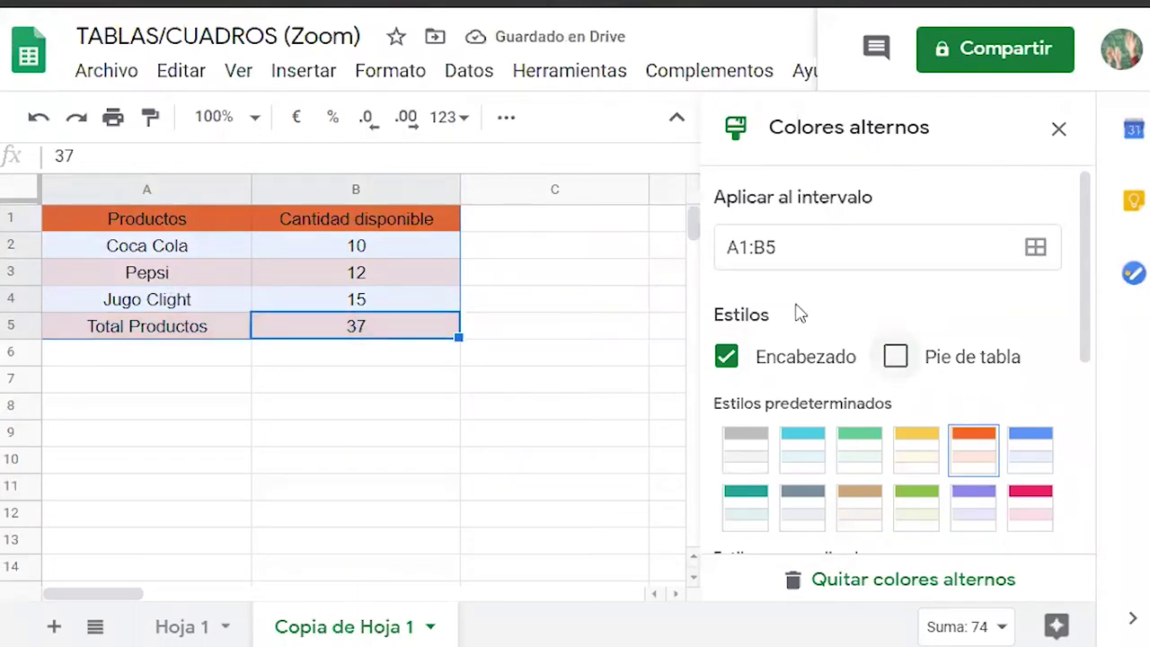
{"action": "left_click", "coordinate": [896, 357]}
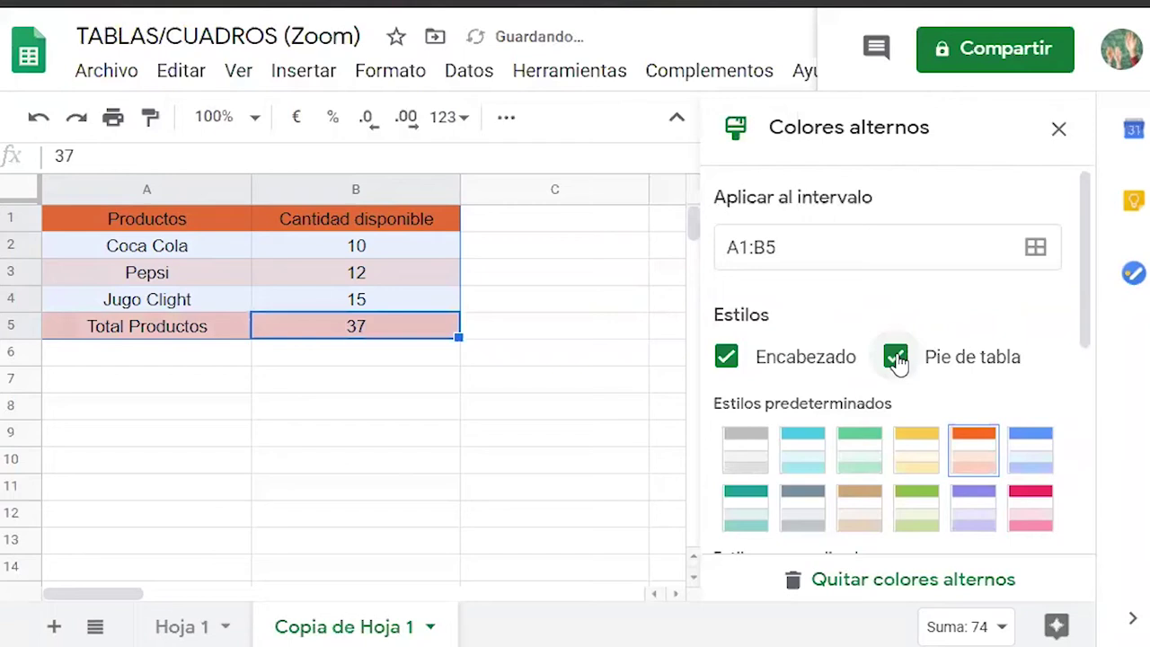
{"action": "left_click", "coordinate": [496, 414]}
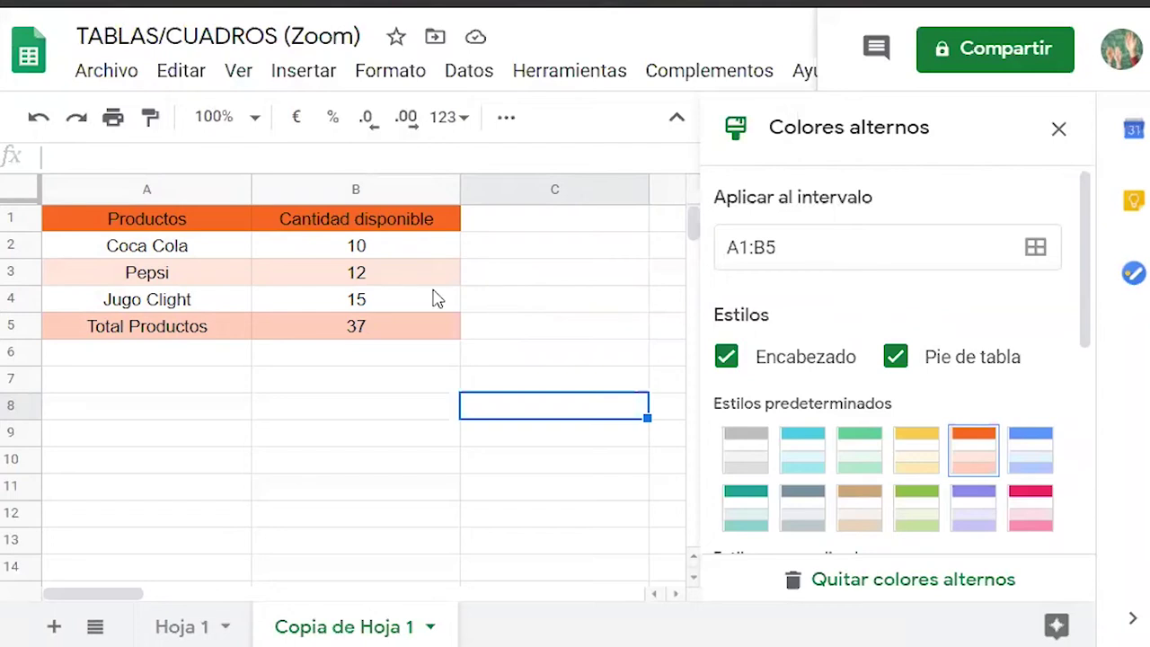
Examine the footer colouring of the total row in A5:B5.
{"action": "left_click", "coordinate": [189, 329]}
{"action": "left_click", "coordinate": [334, 338], "text": "shift"}
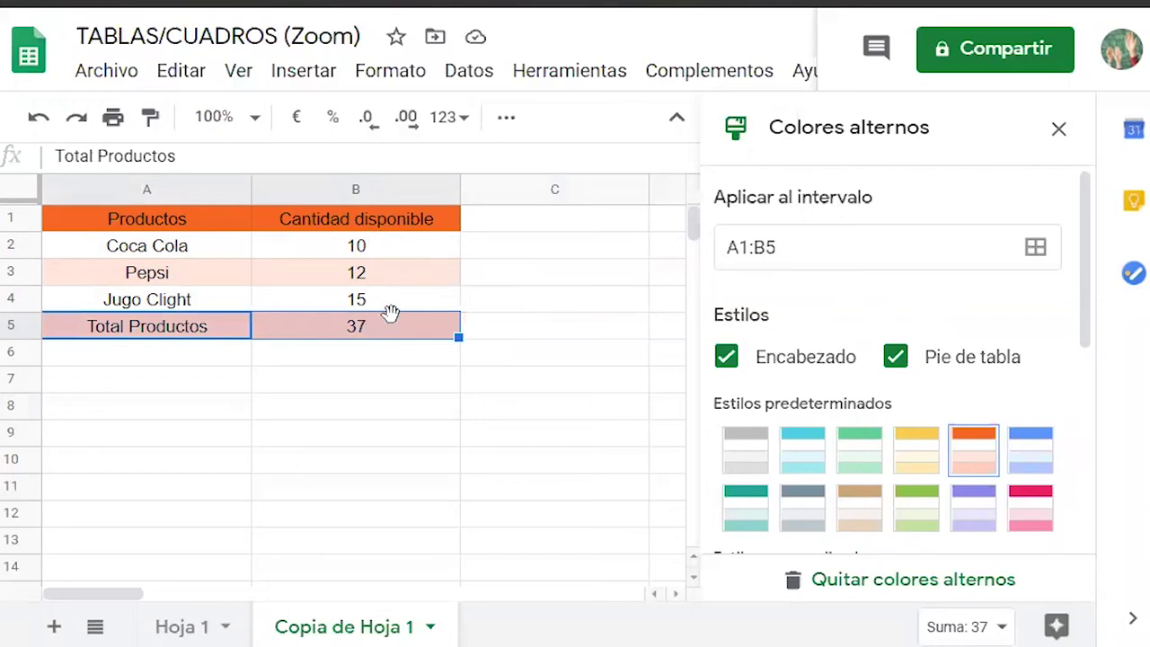
{"action": "left_click", "coordinate": [552, 308]}
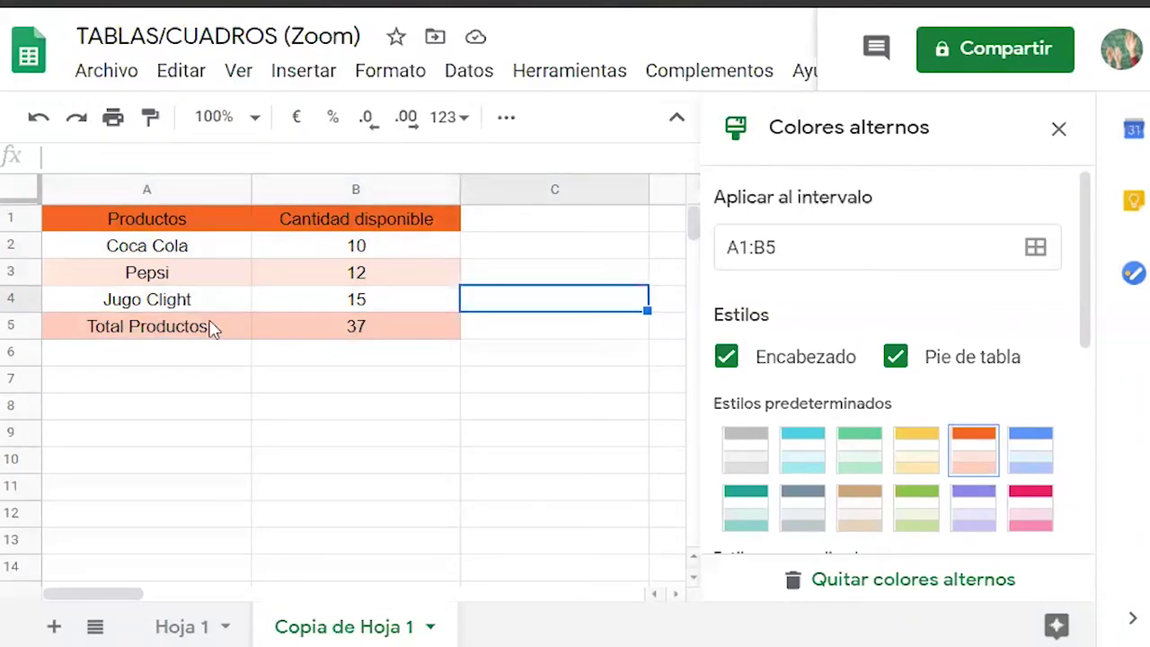
Compare the alternating colours of product rows 2 to 4 with the footer colour of the total row.
{"action": "left_click", "coordinate": [297, 336]}
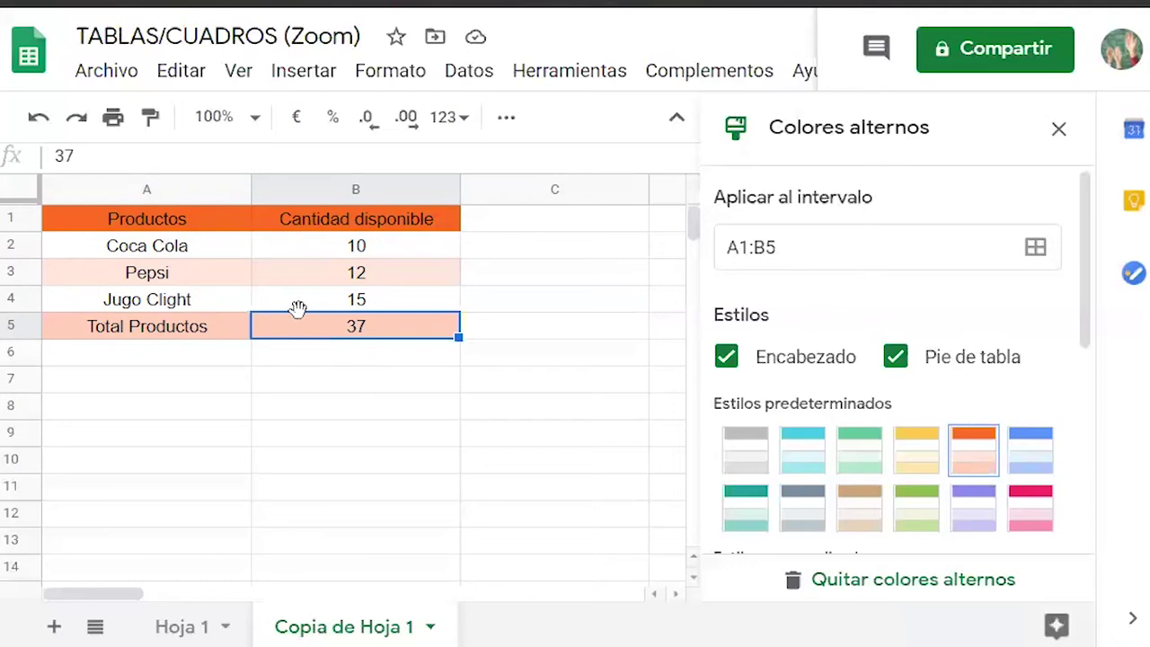
{"action": "left_click", "coordinate": [241, 302]}
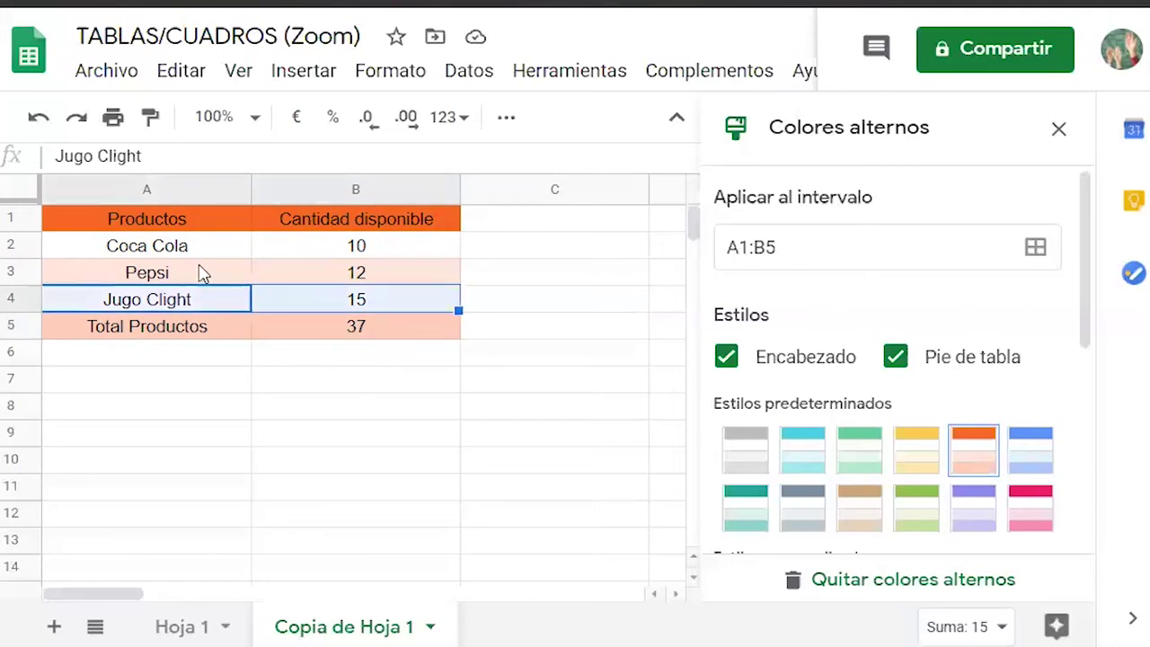
{"action": "key", "text": "Up"}
{"action": "key", "text": "Up"}
{"action": "key", "text": "shift+Right"}
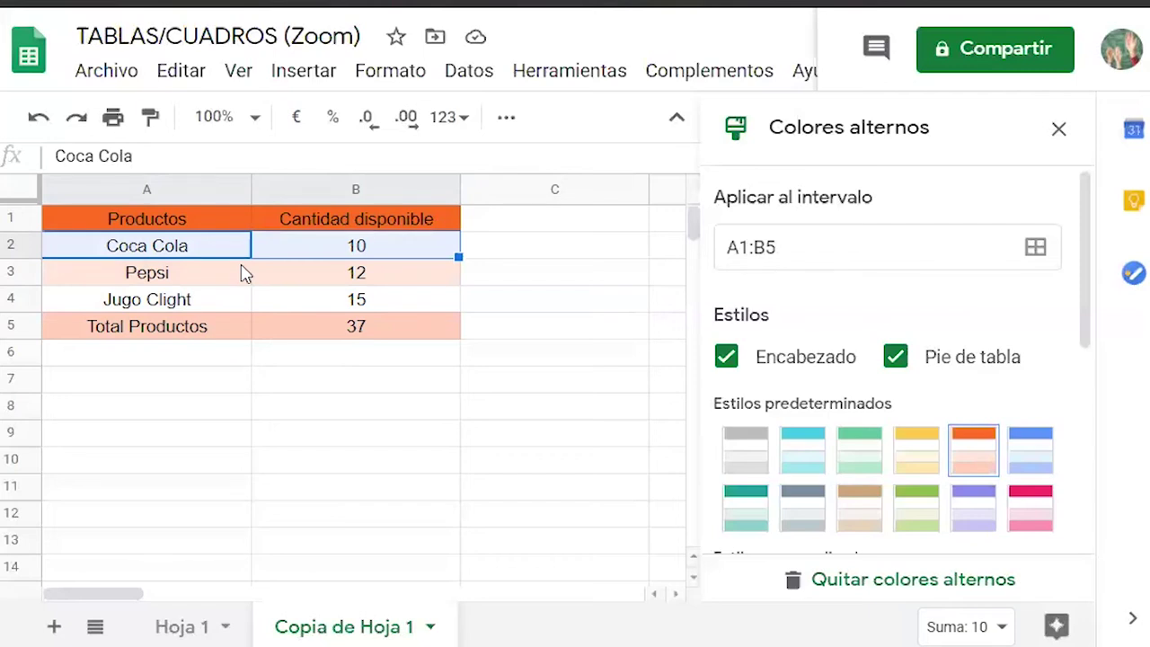
{"action": "left_click_drag", "start_coordinate": [164, 334], "coordinate": [326, 337]}
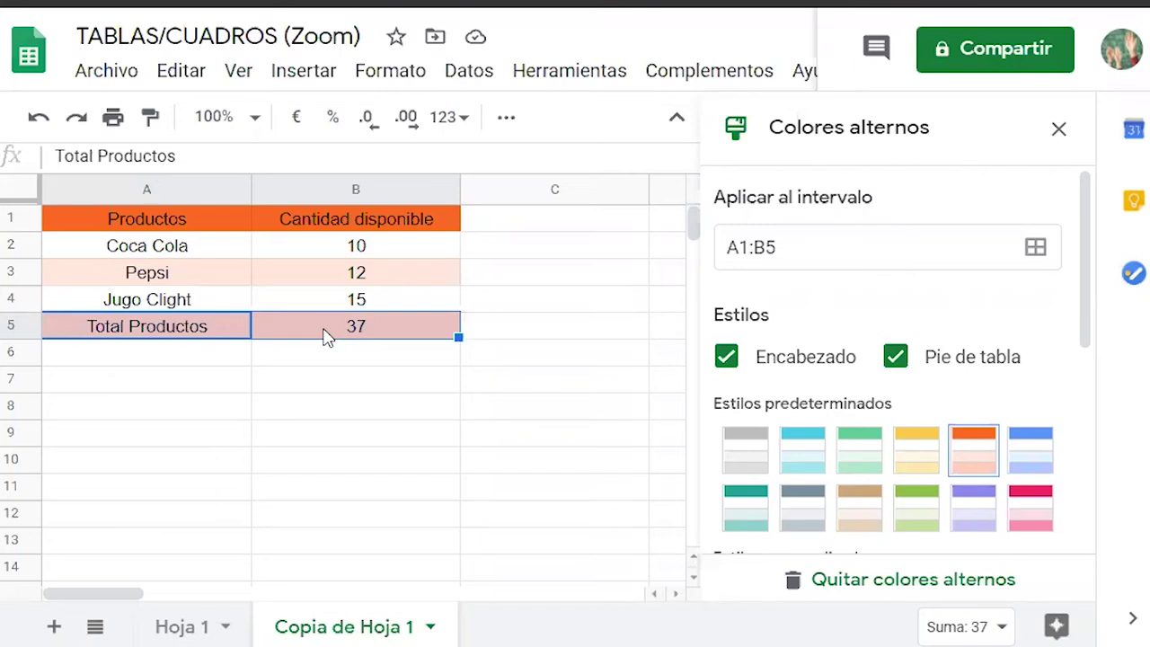
Compare the employee table on sheet Hoja 1 with the product table on Copia de Hoja 1.
{"action": "left_click", "coordinate": [176, 629]}
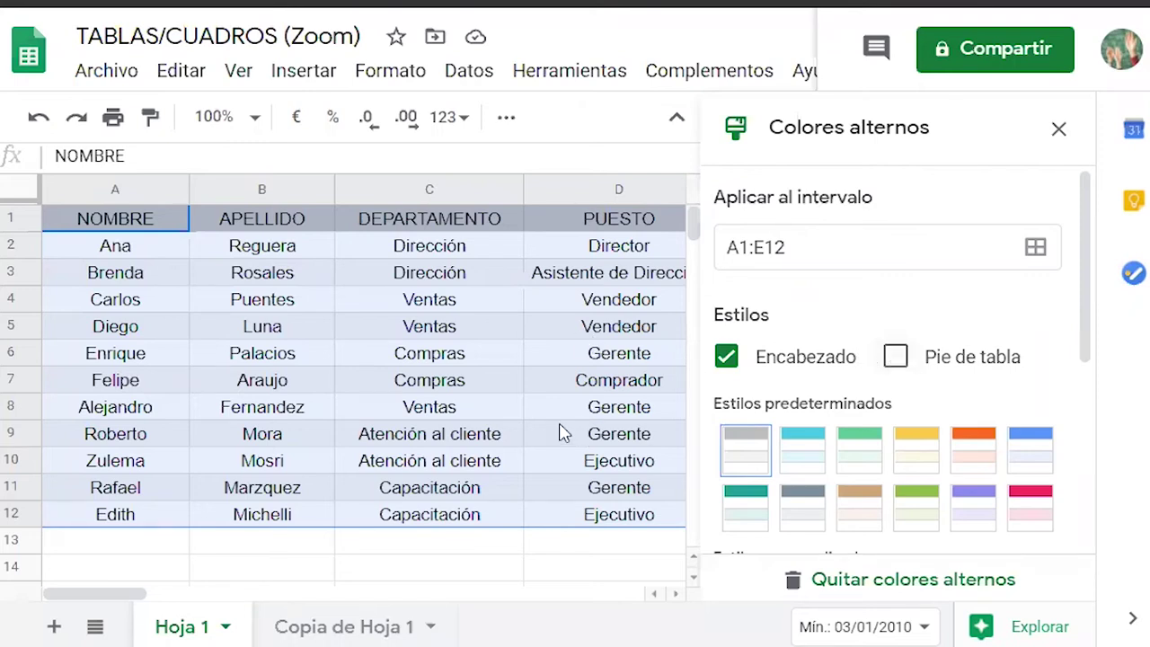
{"action": "left_click", "coordinate": [345, 629]}
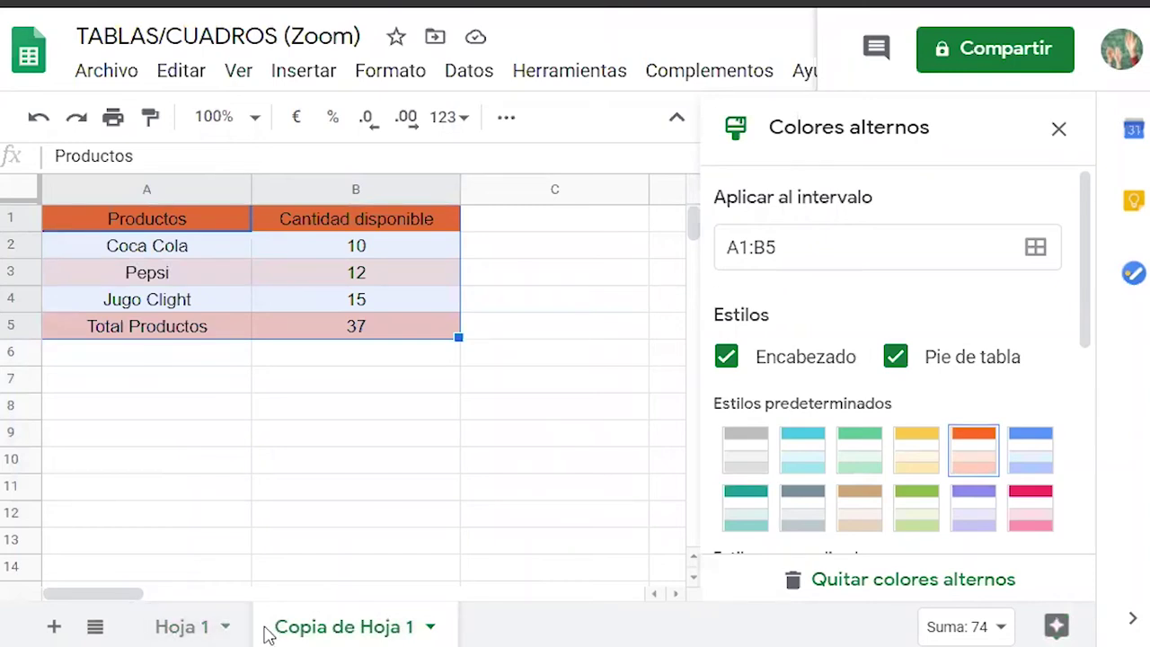
{"action": "left_click", "coordinate": [191, 628]}
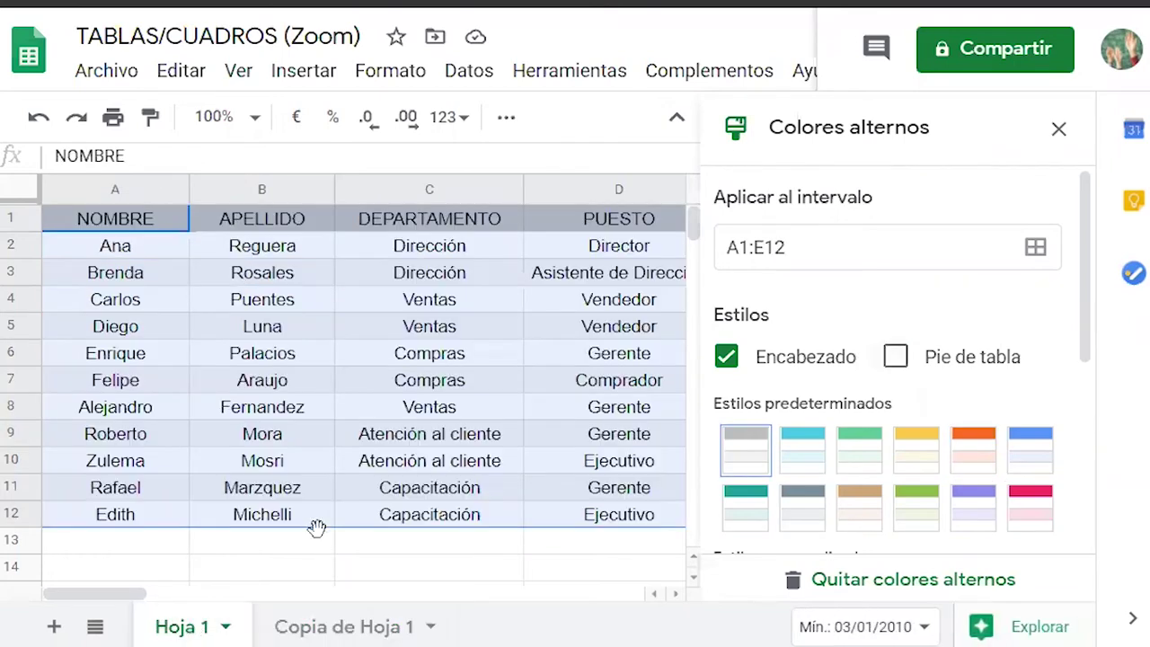
{"action": "left_click", "coordinate": [317, 532]}
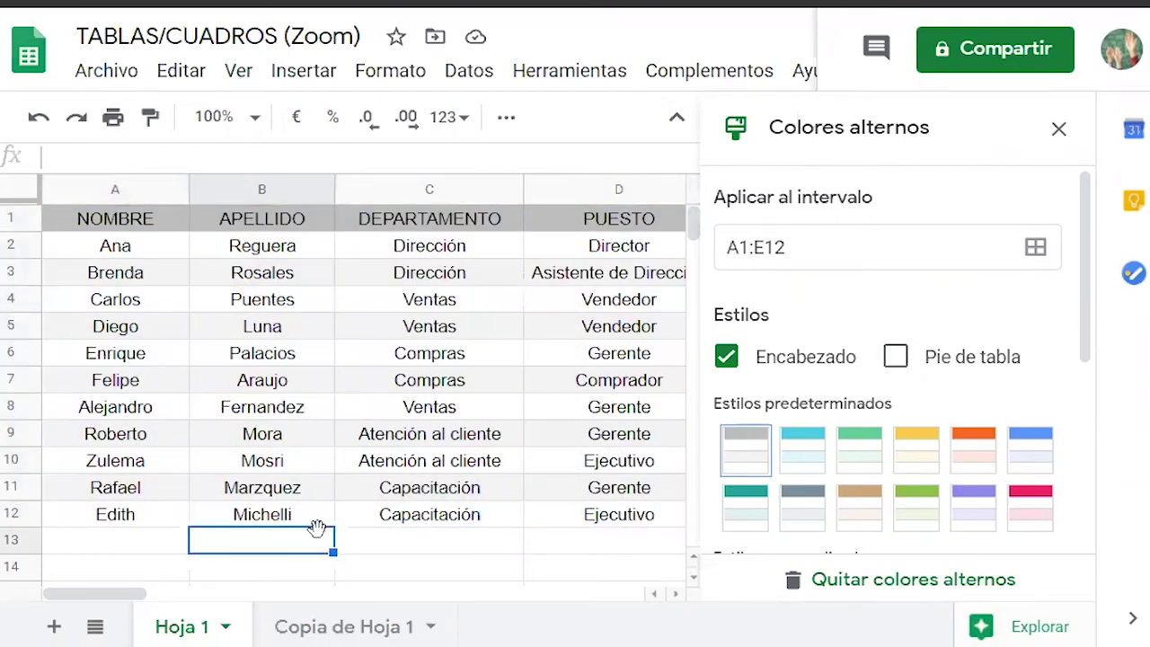
Apply the pink preset alternating-colour style to the employee table A1:E12, with the header on and the footer (Pie de tabla) off.
{"action": "key", "text": "ctrl+minus"}
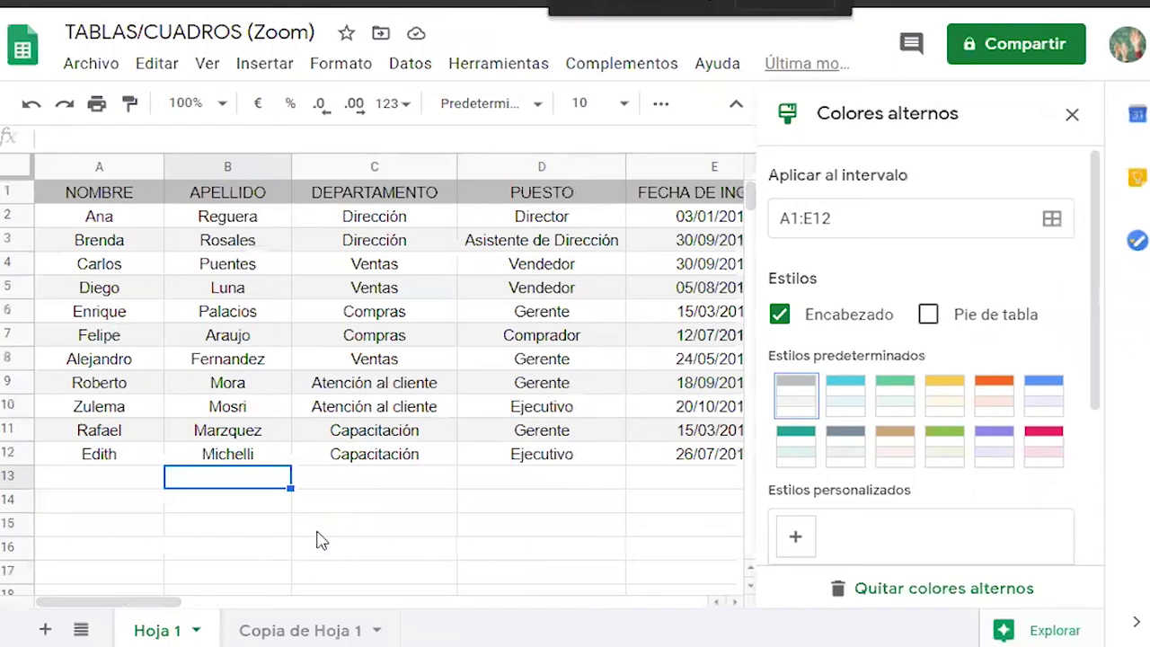
{"action": "key", "text": "ctrl+minus"}
{"action": "left_click_drag", "start_coordinate": [667, 417], "coordinate": [69, 282]}
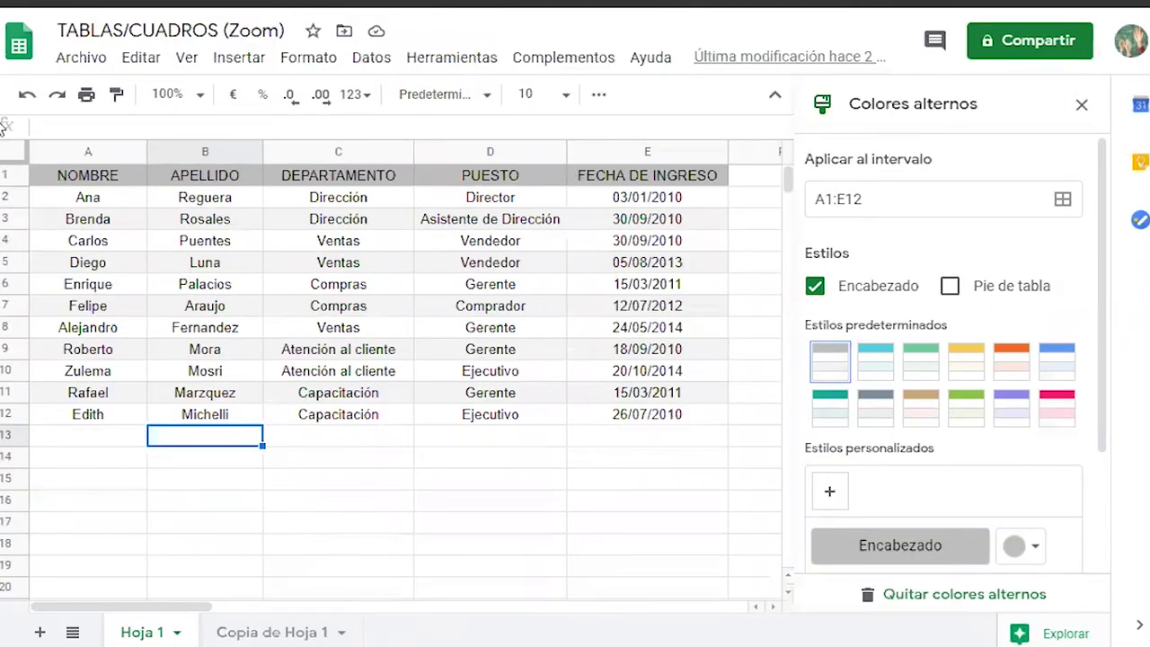
{"action": "left_click_drag", "start_coordinate": [85, 174], "coordinate": [639, 423]}
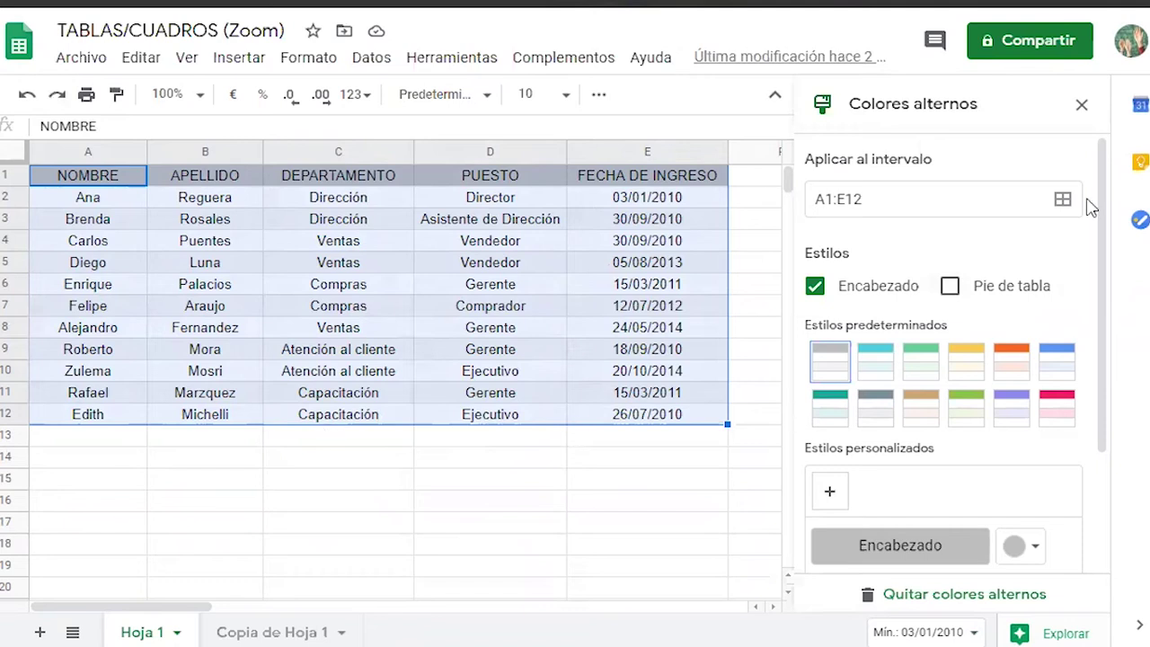
{"action": "left_click_drag", "start_coordinate": [1105, 173], "coordinate": [1117, 231]}
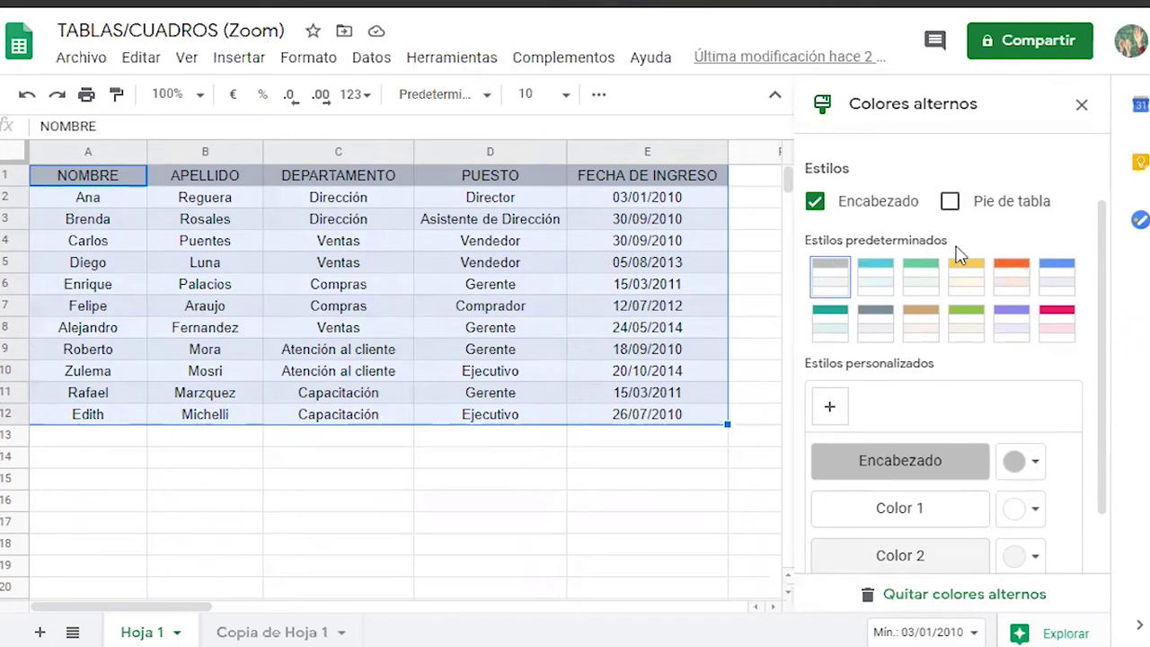
{"action": "left_click", "coordinate": [1013, 281]}
{"action": "left_click", "coordinate": [1072, 331]}
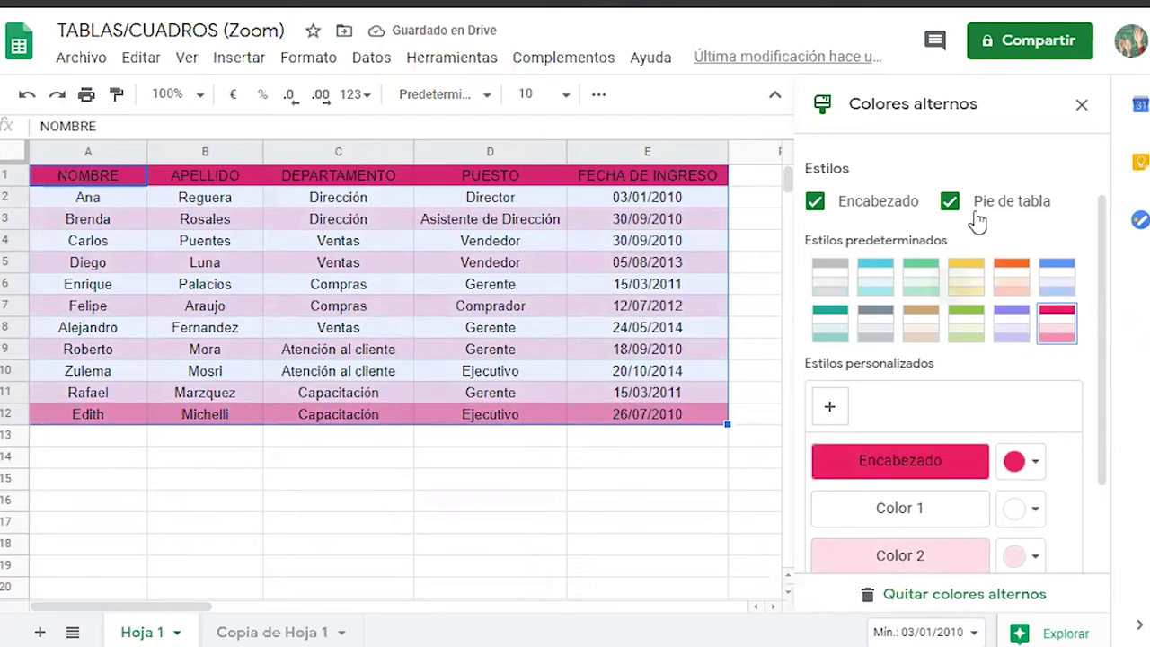
{"action": "left_click", "coordinate": [950, 202]}
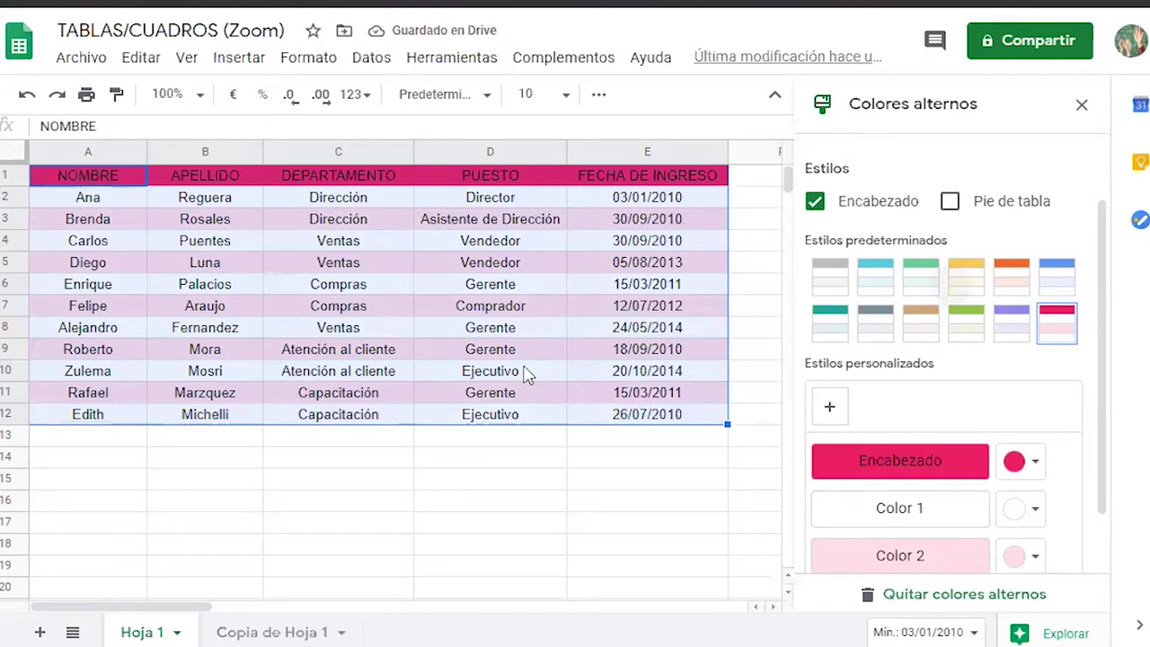
Examine the header colour and the alternating row colours of the employee table in rows 1 to 4.
{"action": "left_click", "coordinate": [642, 464]}
{"action": "left_click_drag", "start_coordinate": [621, 176], "coordinate": [79, 175]}
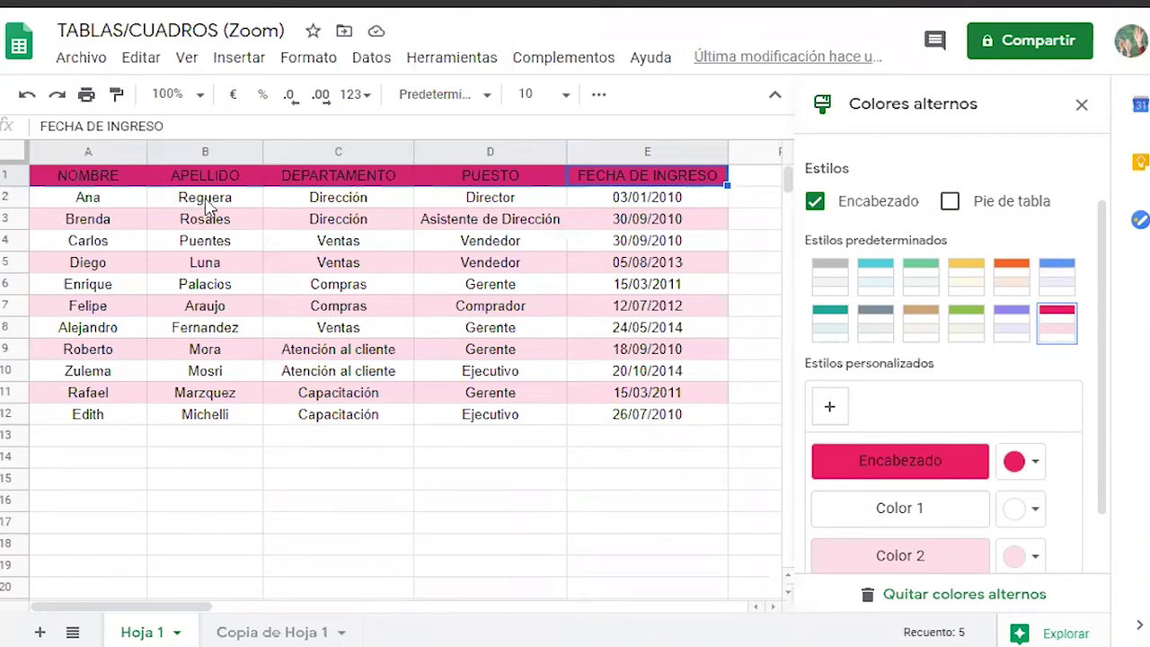
{"action": "left_click_drag", "start_coordinate": [130, 203], "coordinate": [687, 196]}
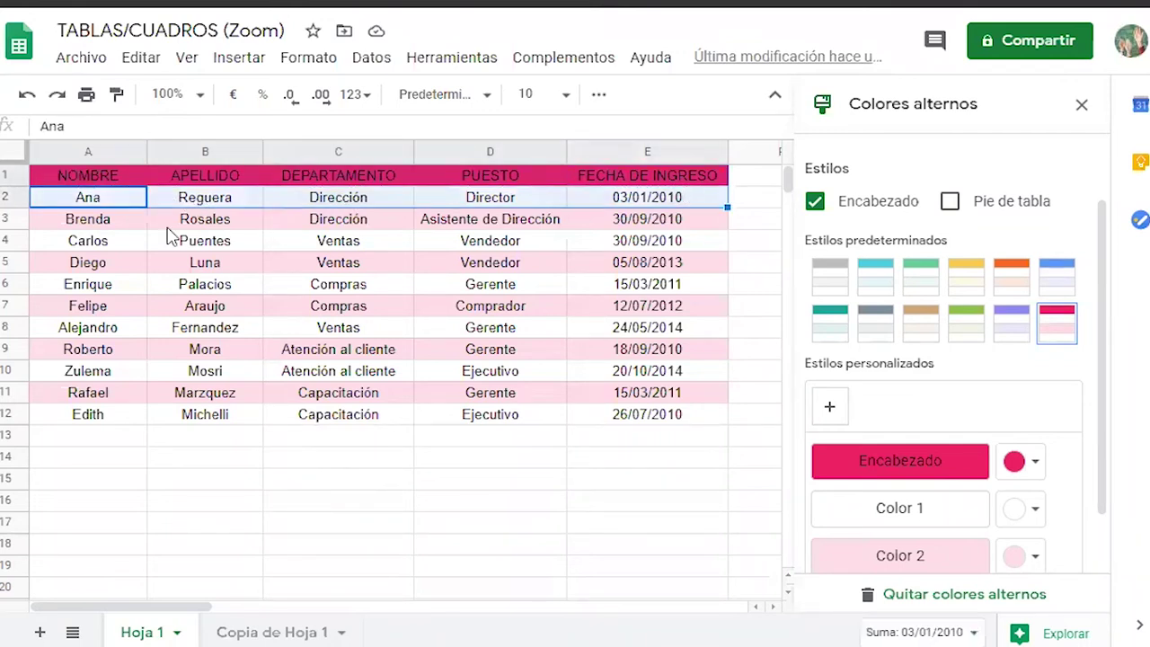
{"action": "left_click", "coordinate": [128, 223]}
{"action": "left_click_drag", "start_coordinate": [129, 224], "coordinate": [658, 225]}
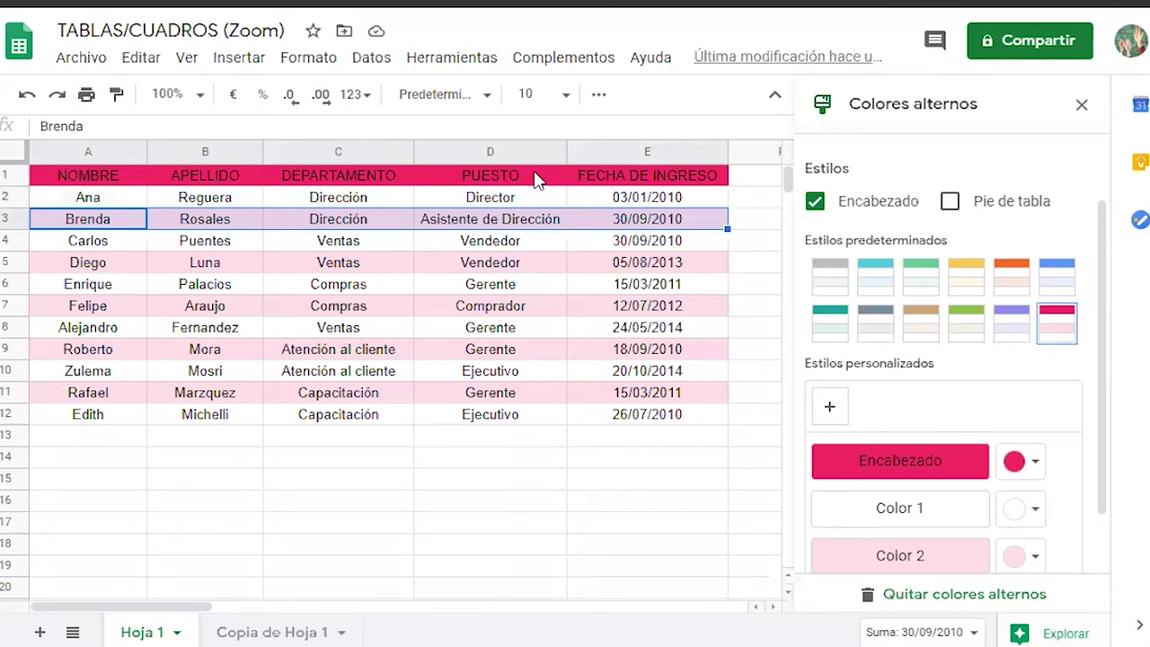
{"action": "left_click", "coordinate": [118, 250]}
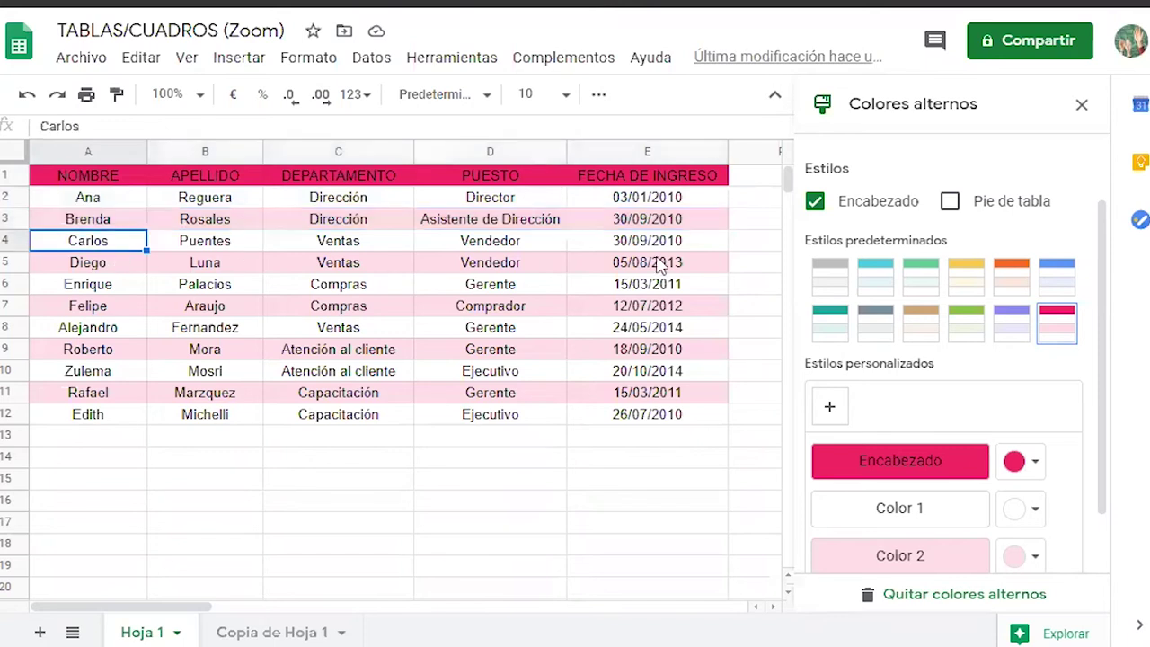
{"action": "left_click", "coordinate": [623, 440]}
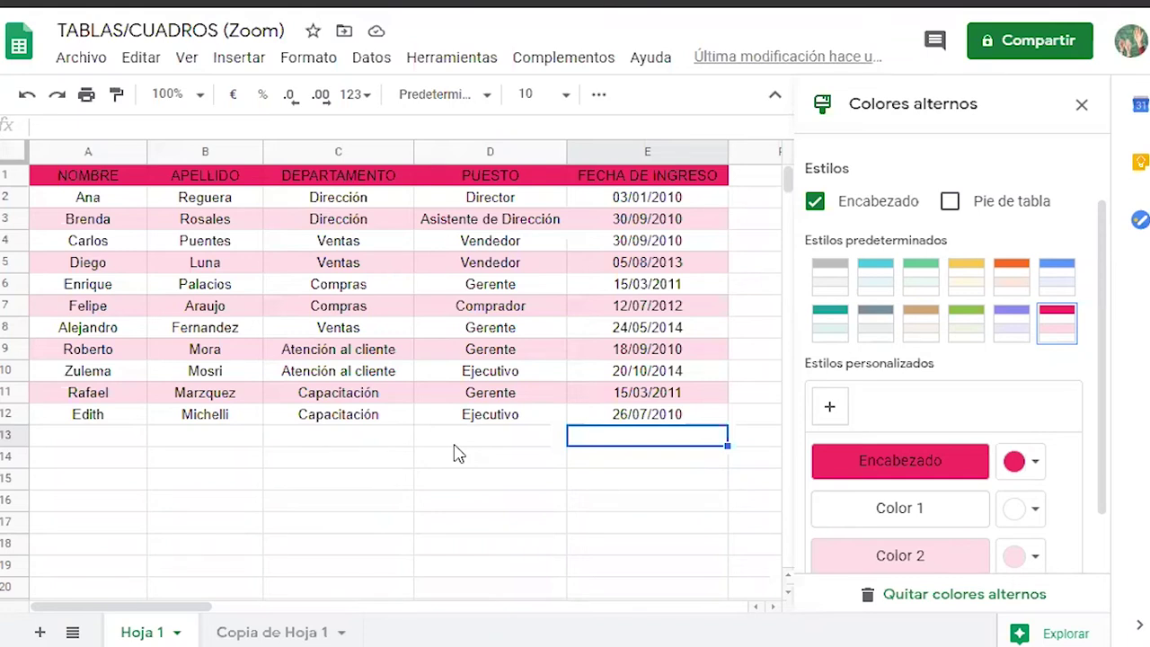
Select the employee table, try the green and blue-grey preset styles on it, and return to the pink one.
{"action": "left_click_drag", "start_coordinate": [654, 414], "coordinate": [77, 180]}
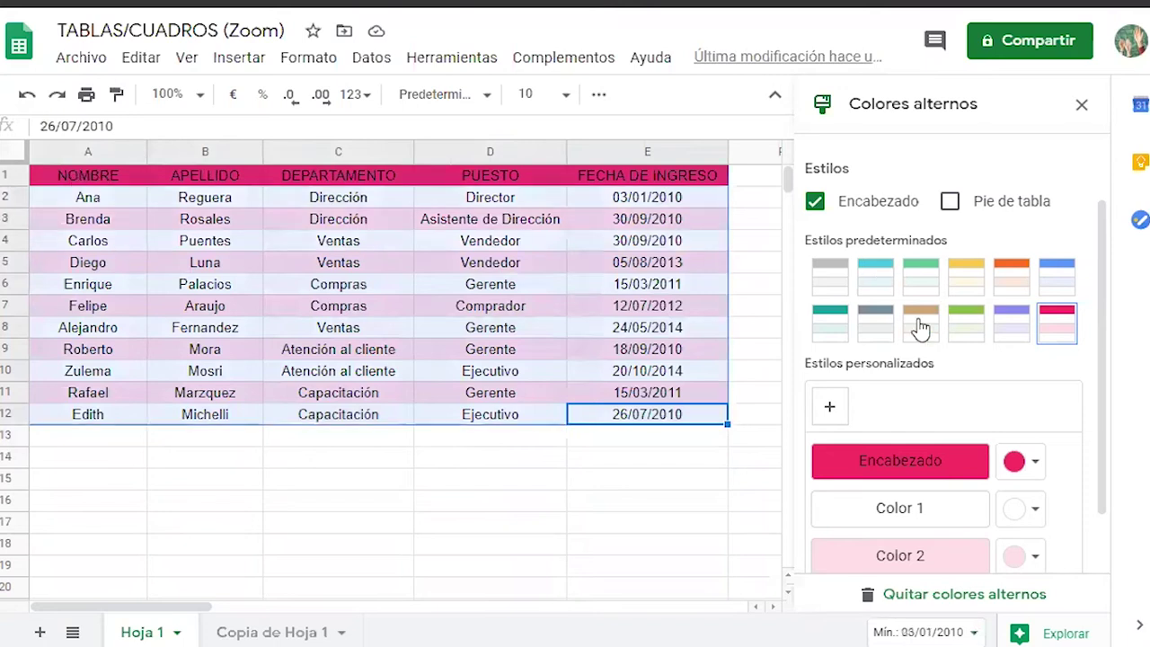
{"action": "left_click", "coordinate": [964, 329]}
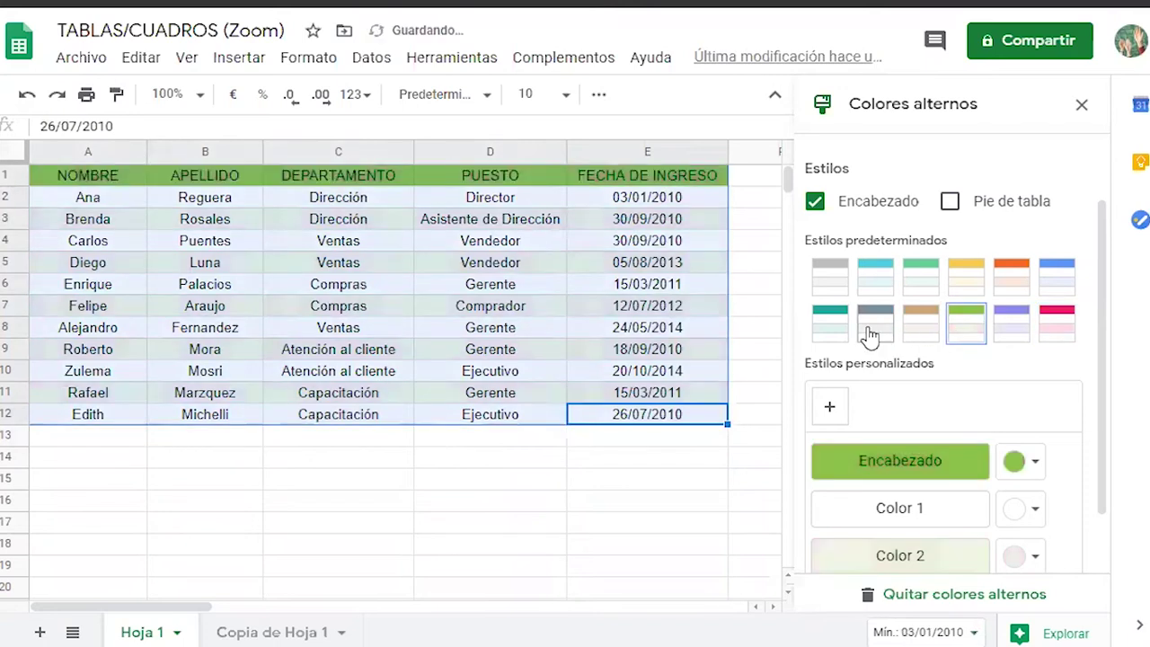
{"action": "left_click", "coordinate": [870, 334]}
{"action": "left_click", "coordinate": [1056, 322]}
Customize the employee table's style with a very dark magenta header, mauve Color 1 and yellow Color 2, and finish the alternating colours.
{"action": "scroll", "coordinate": [1108, 439], "scroll_direction": "down", "scroll_amount": 1}
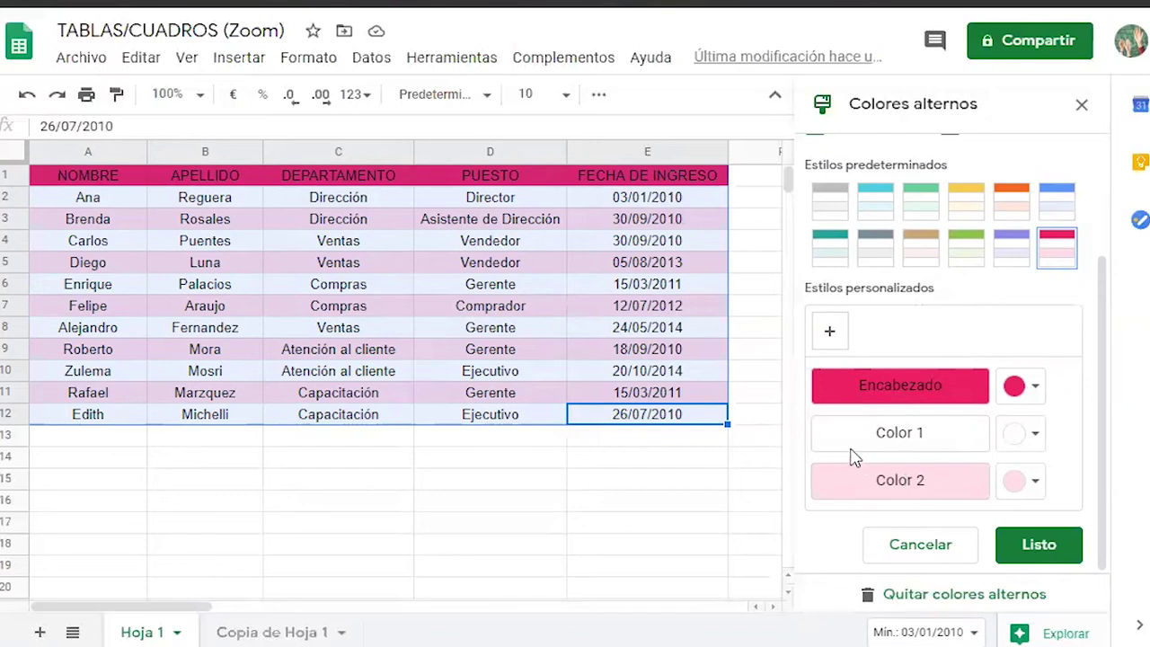
{"action": "left_click", "coordinate": [1018, 391]}
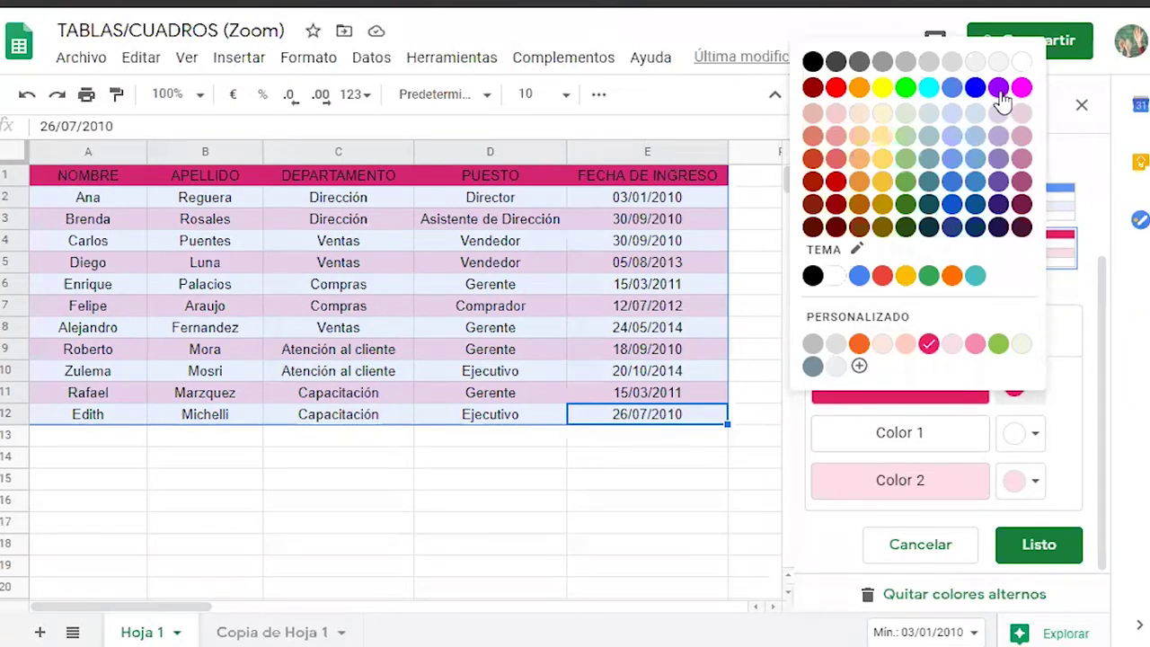
{"action": "left_click", "coordinate": [1020, 230]}
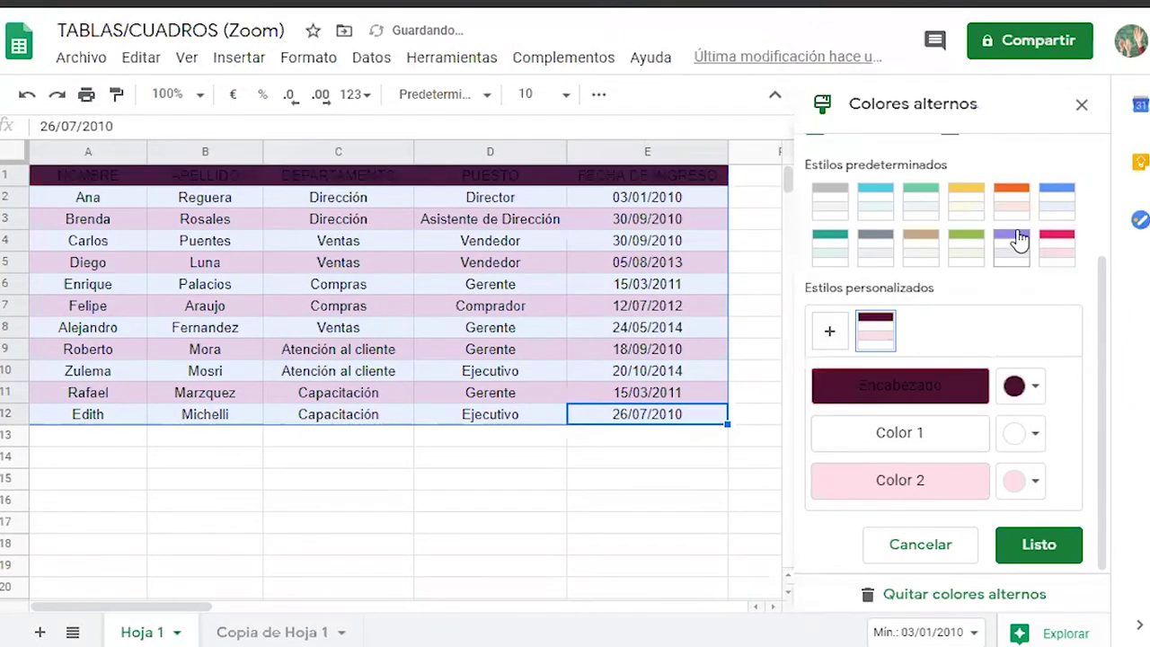
{"action": "left_click", "coordinate": [1020, 438]}
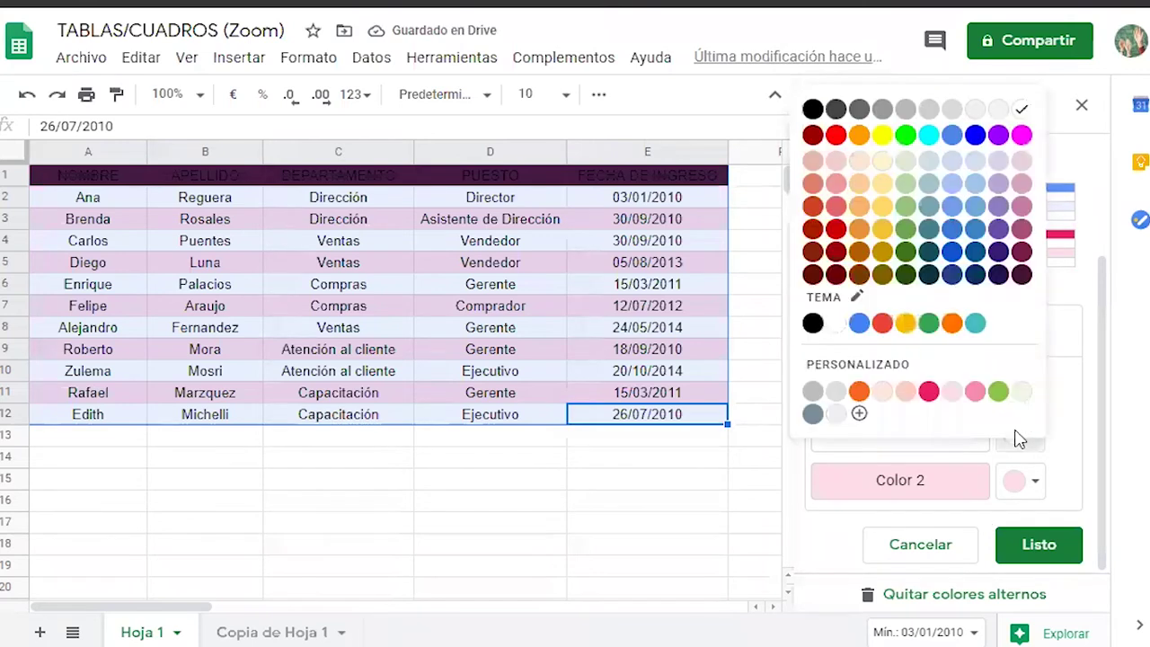
{"action": "left_click", "coordinate": [1021, 207]}
{"action": "left_click", "coordinate": [1028, 490]}
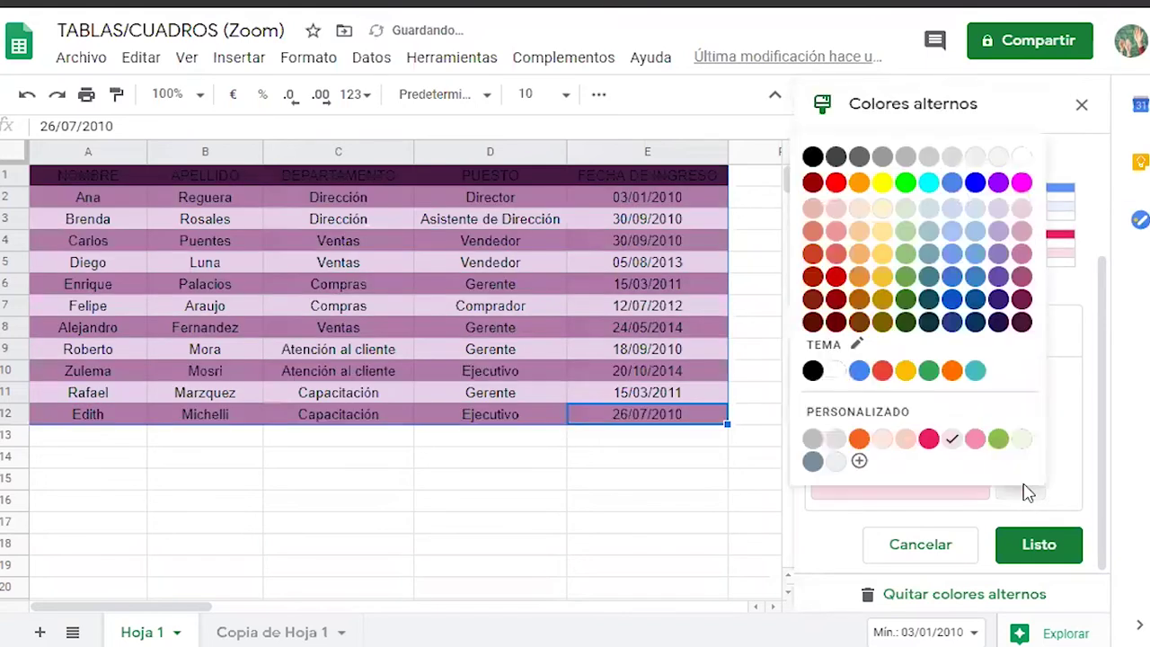
{"action": "left_click", "coordinate": [882, 261]}
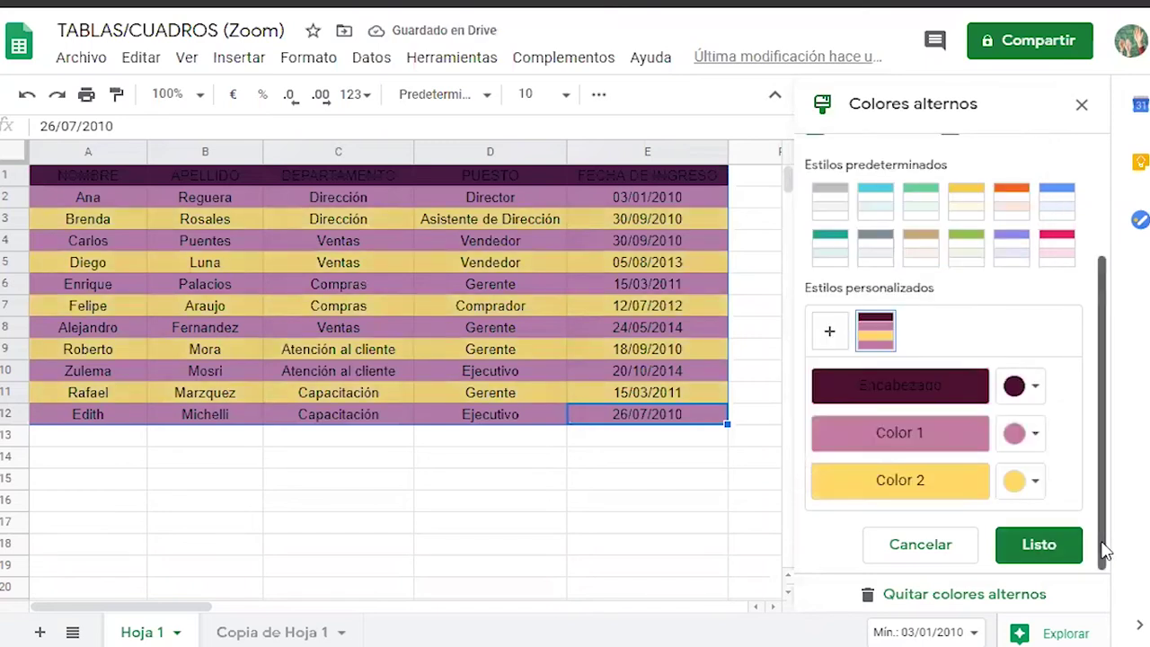
{"action": "left_click", "coordinate": [1045, 555]}
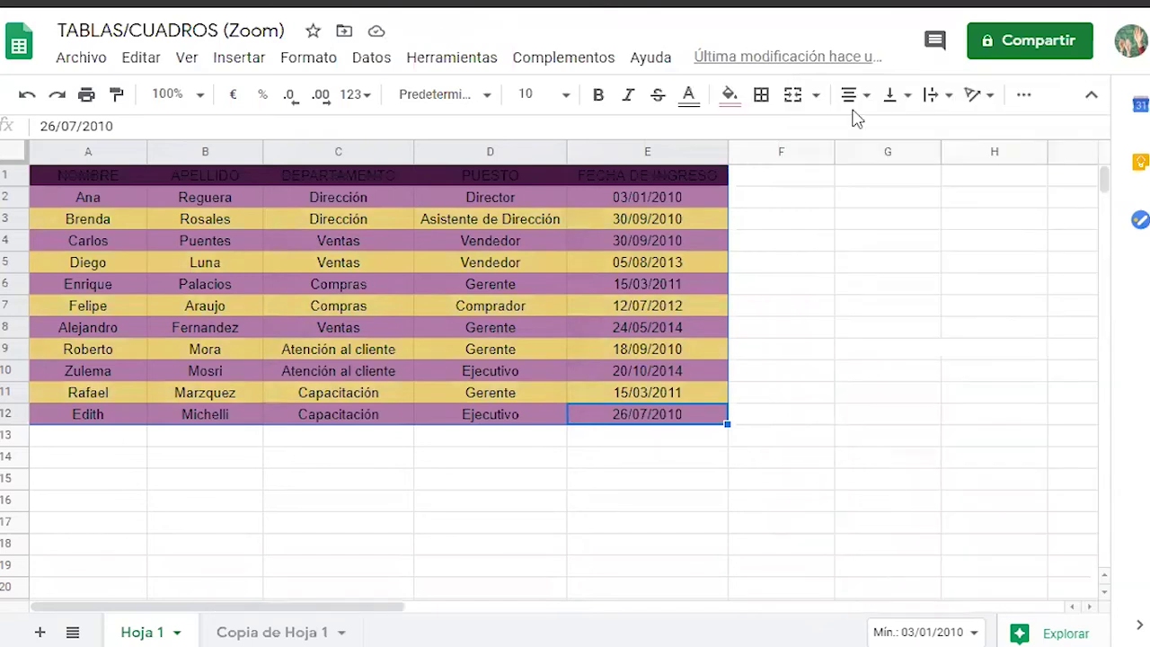
Set the text colour of the employee table's header row A1:E1 to white.
{"action": "left_click", "coordinate": [781, 435]}
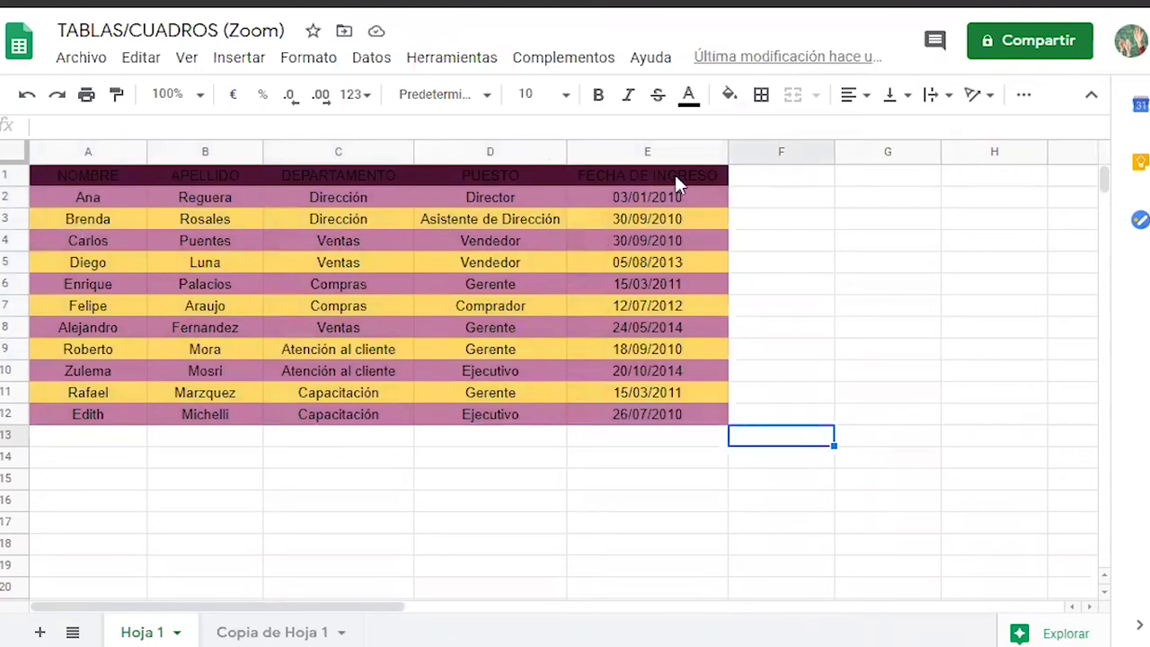
{"action": "left_click_drag", "start_coordinate": [669, 172], "coordinate": [127, 181]}
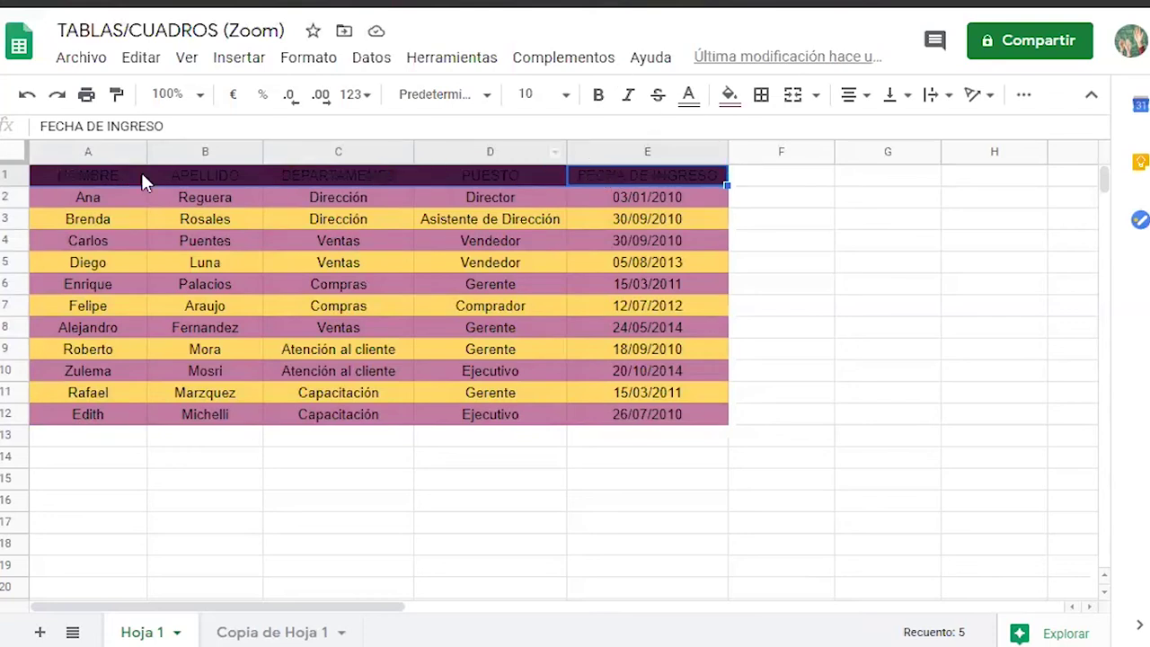
{"action": "left_click_drag", "start_coordinate": [86, 176], "coordinate": [633, 173]}
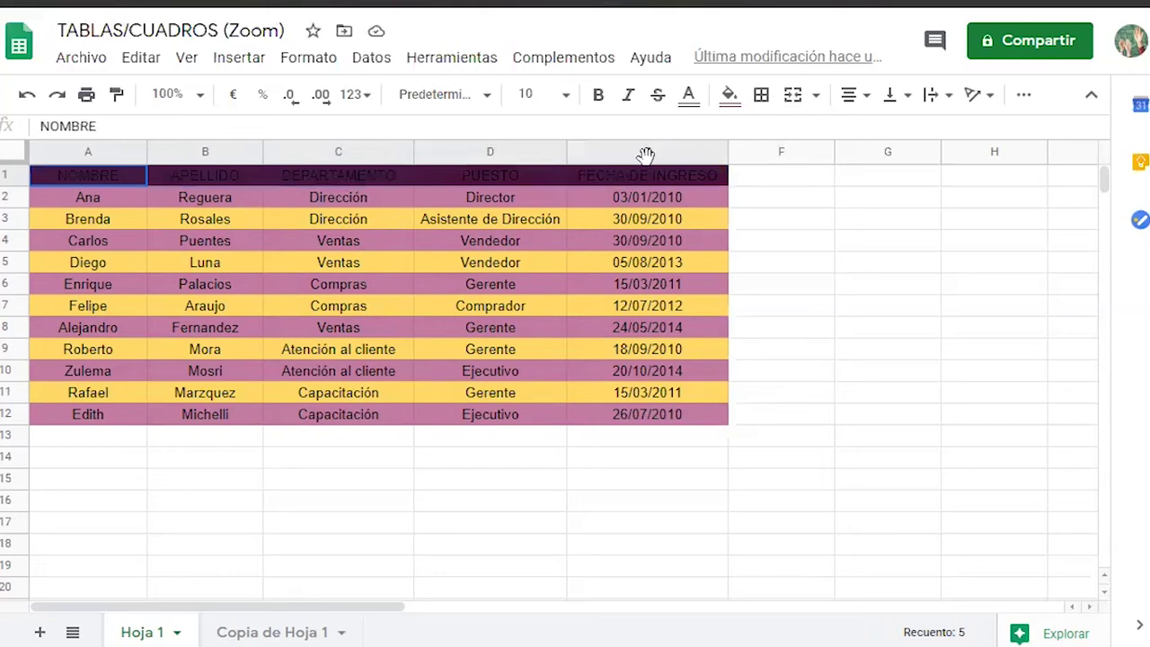
{"action": "left_click", "coordinate": [693, 99]}
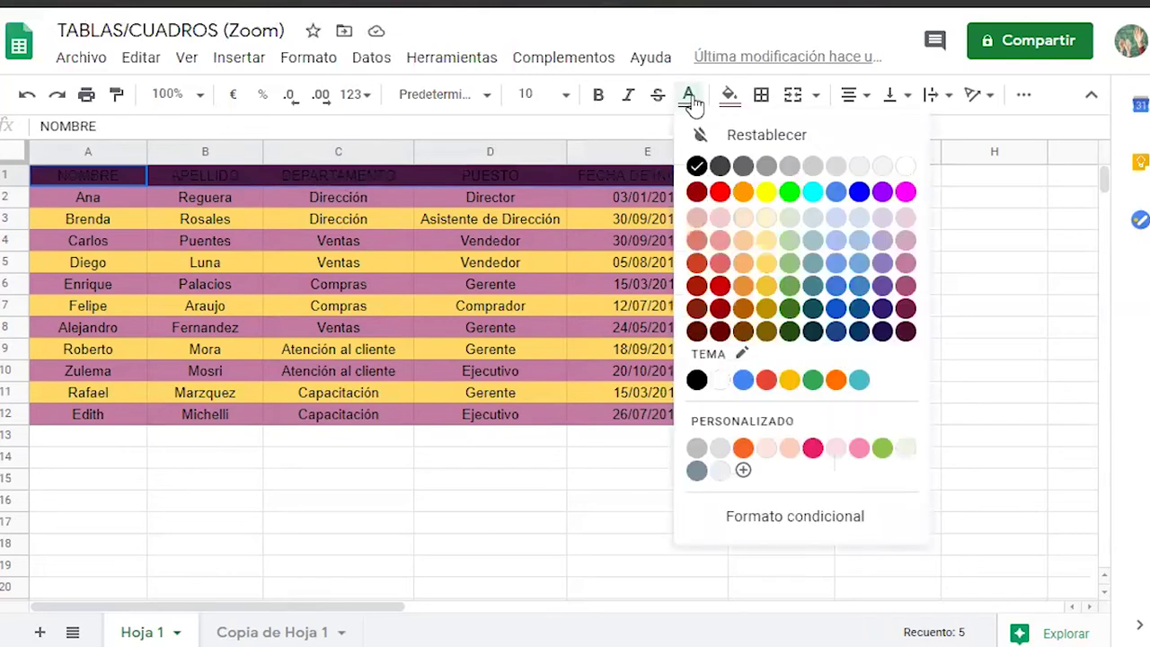
{"action": "left_click", "coordinate": [905, 169]}
{"action": "left_click", "coordinate": [887, 243]}
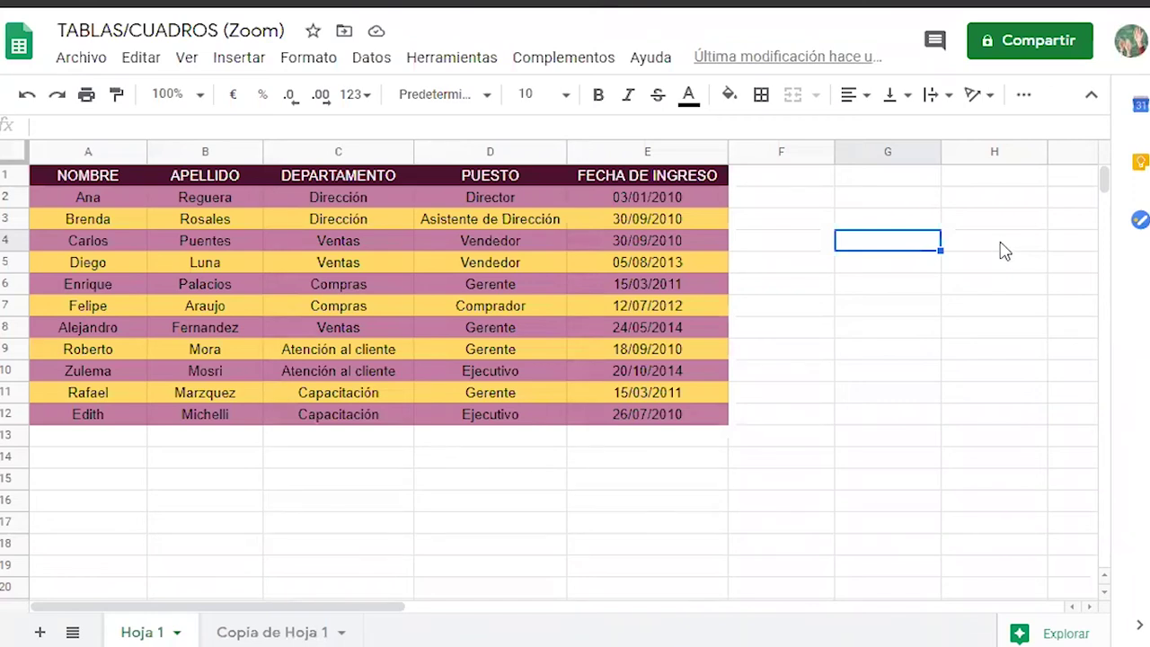
Try the light green, purple, pink and blue preset alternating-colour styles on the employee table and apply the orange one.
{"action": "left_click", "coordinate": [682, 418]}
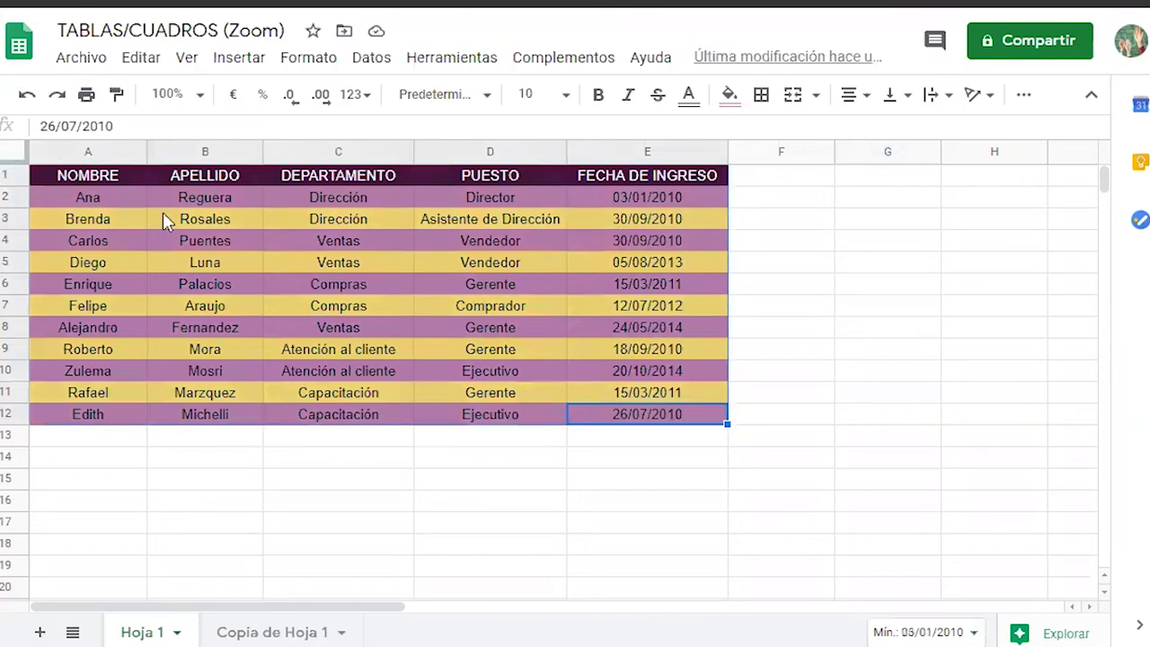
{"action": "left_click", "coordinate": [324, 64]}
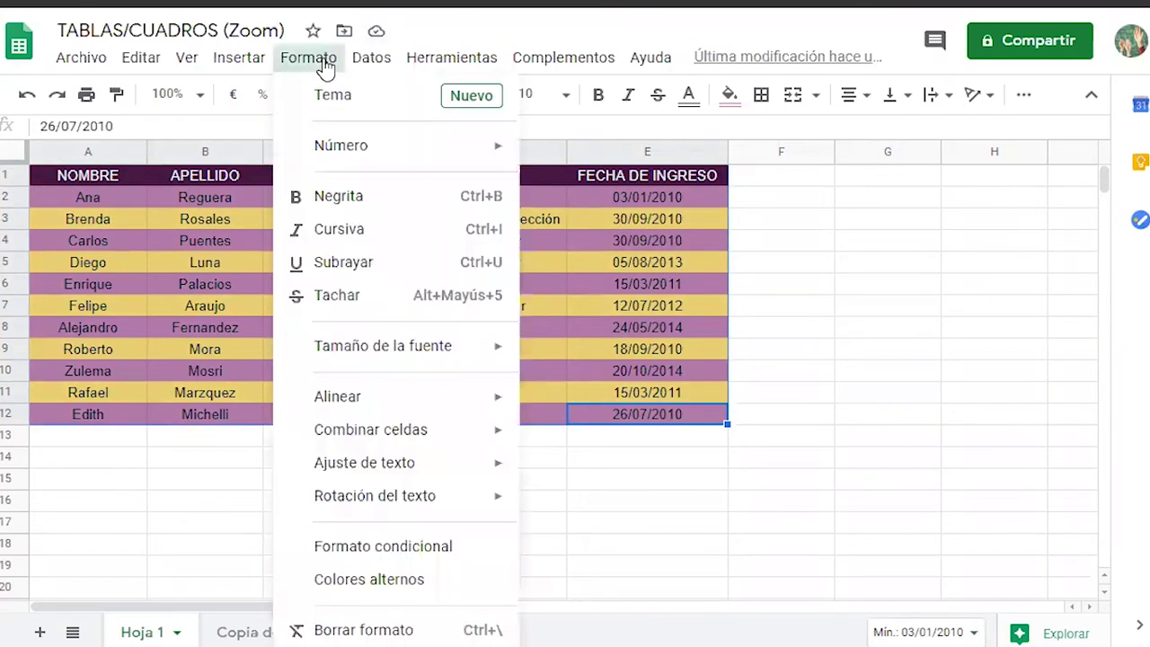
{"action": "left_click", "coordinate": [429, 583]}
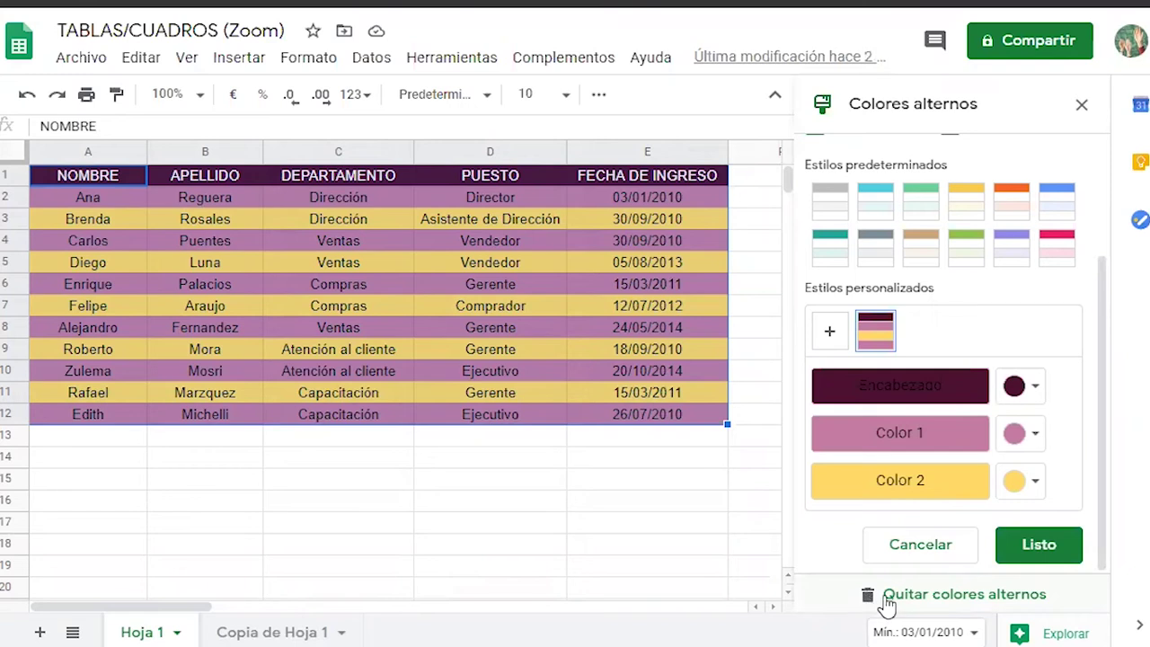
{"action": "left_click", "coordinate": [966, 247]}
{"action": "left_click", "coordinate": [1014, 254]}
{"action": "left_click", "coordinate": [1052, 241]}
{"action": "left_click", "coordinate": [1053, 202]}
{"action": "left_click", "coordinate": [1012, 202]}
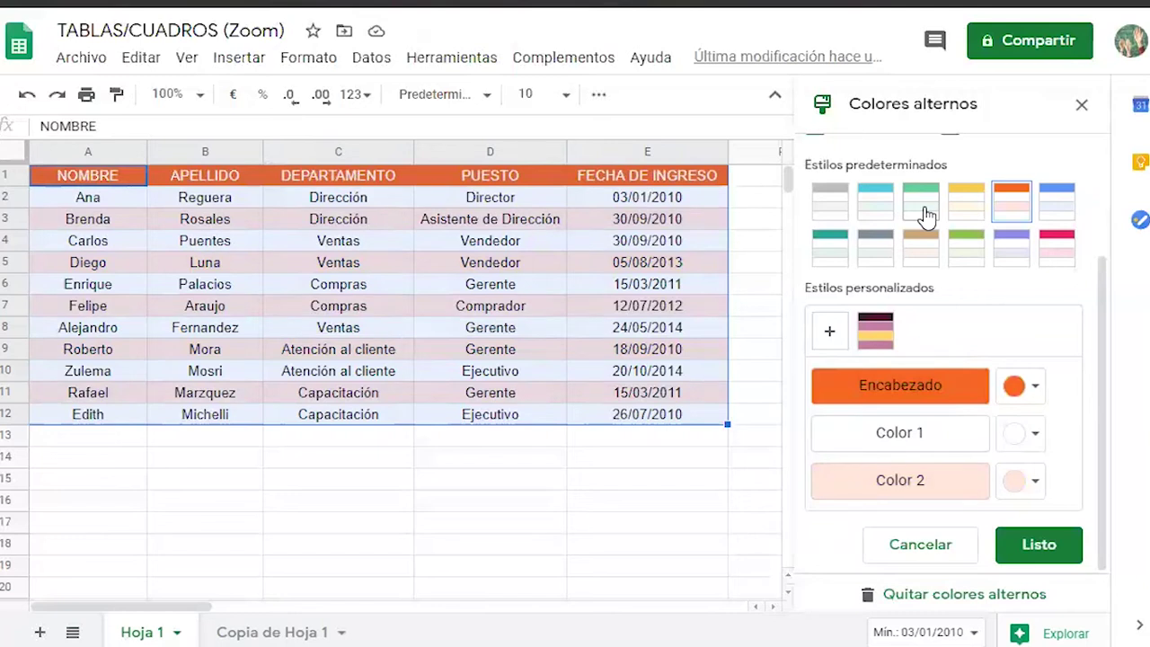
{"action": "left_click_drag", "start_coordinate": [1109, 277], "coordinate": [1122, 449]}
{"action": "left_click", "coordinate": [1038, 548]}
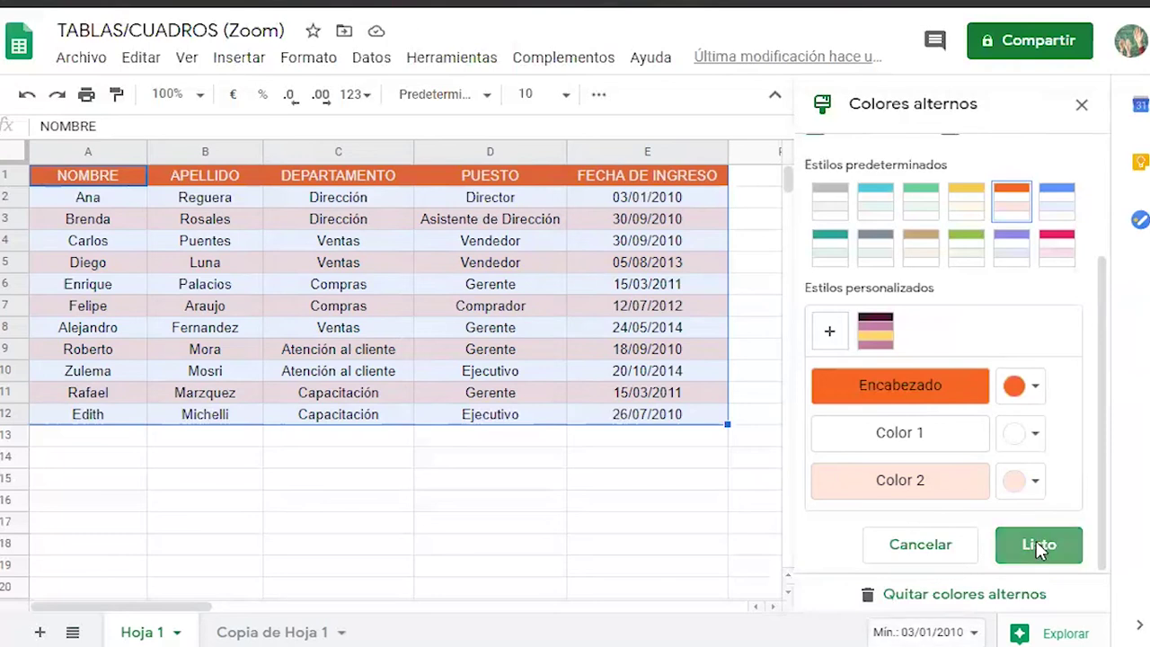
{"action": "left_click", "coordinate": [802, 487]}
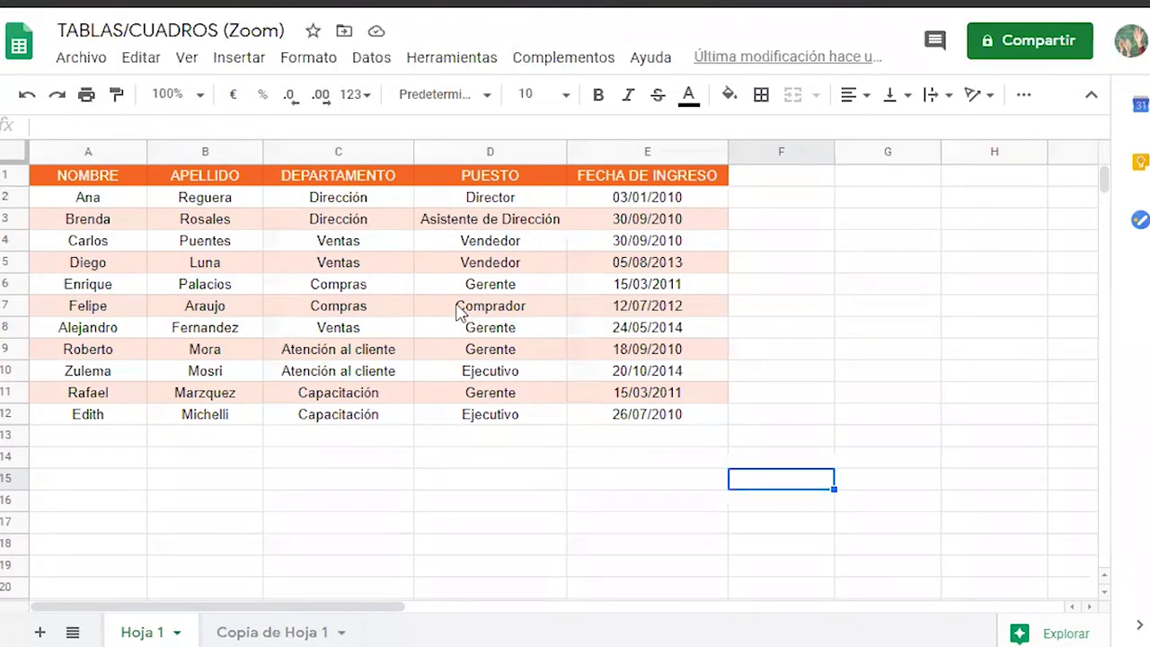
Examine the employee table's header, then the header, product rows and total footer of the products table on Copia de Hoja 1.
{"action": "left_click_drag", "start_coordinate": [95, 174], "coordinate": [685, 167]}
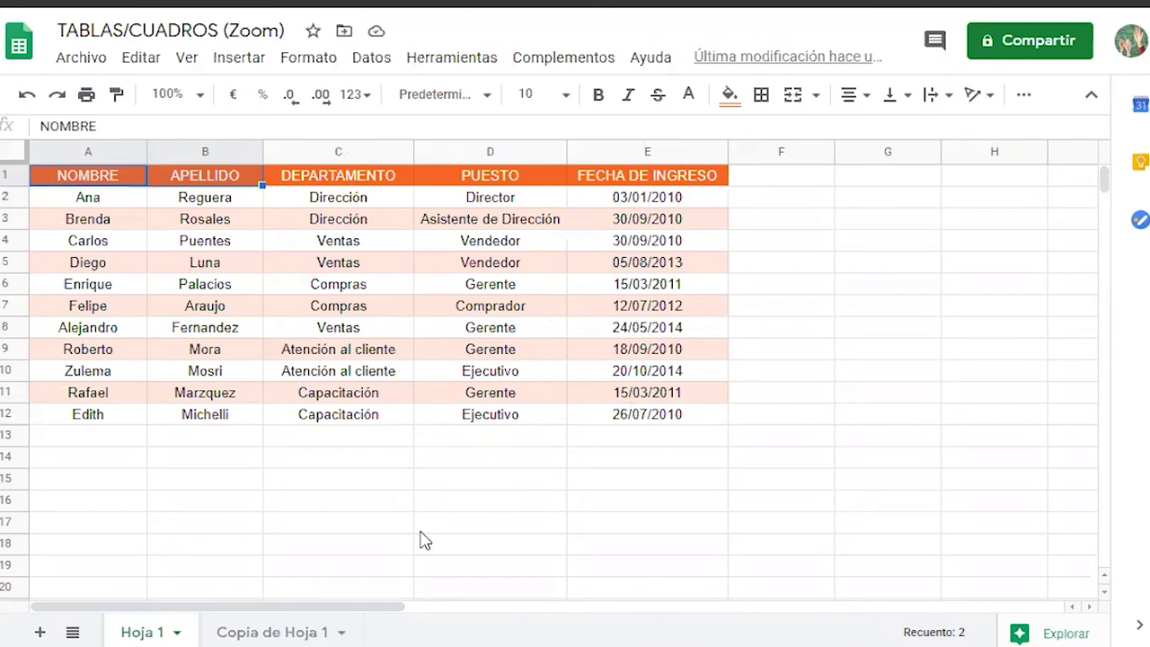
{"action": "left_click", "coordinate": [271, 636]}
{"action": "left_click", "coordinate": [327, 485]}
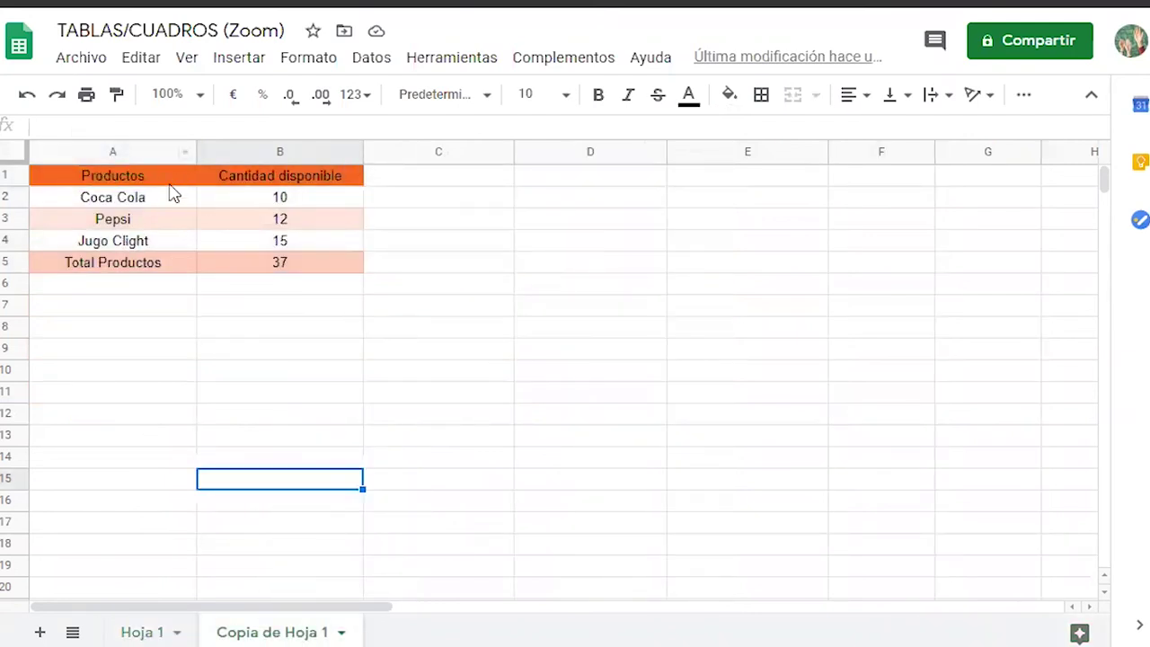
{"action": "left_click", "coordinate": [265, 201]}
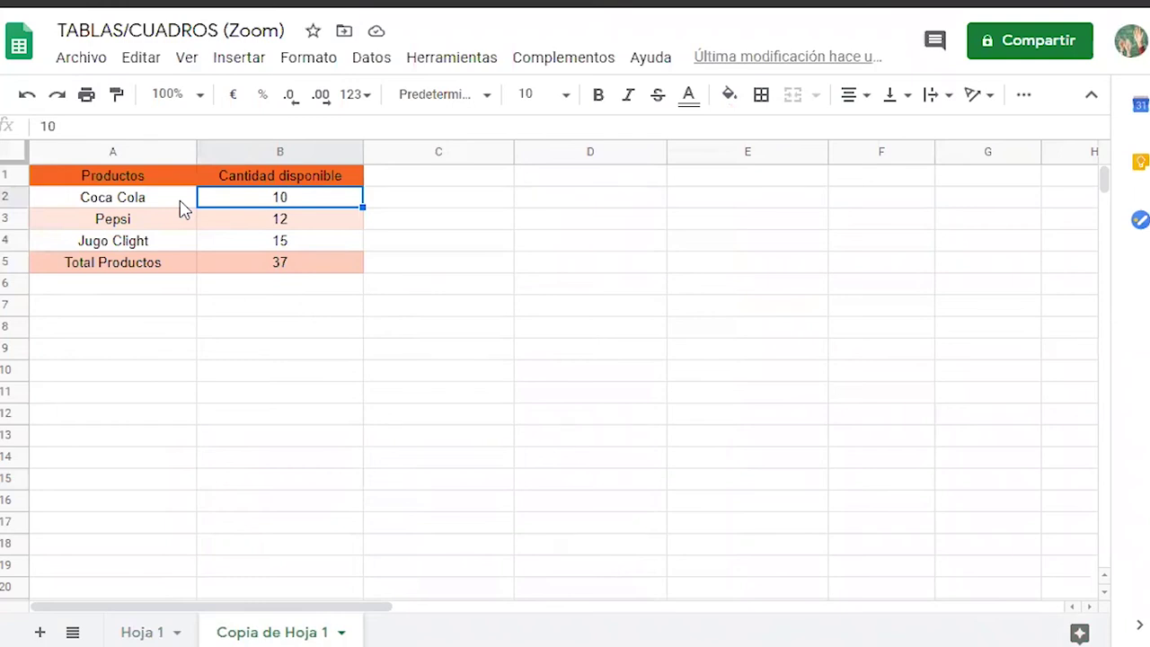
{"action": "left_click", "coordinate": [180, 205]}
{"action": "left_click", "coordinate": [128, 223]}
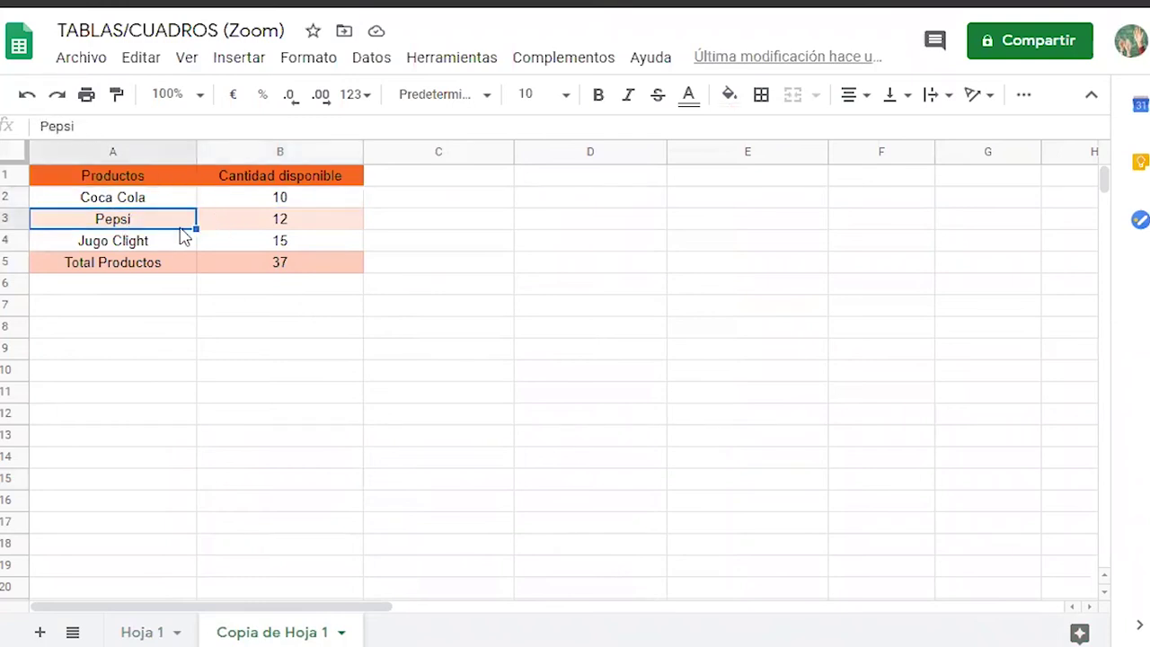
{"action": "left_click", "coordinate": [290, 227]}
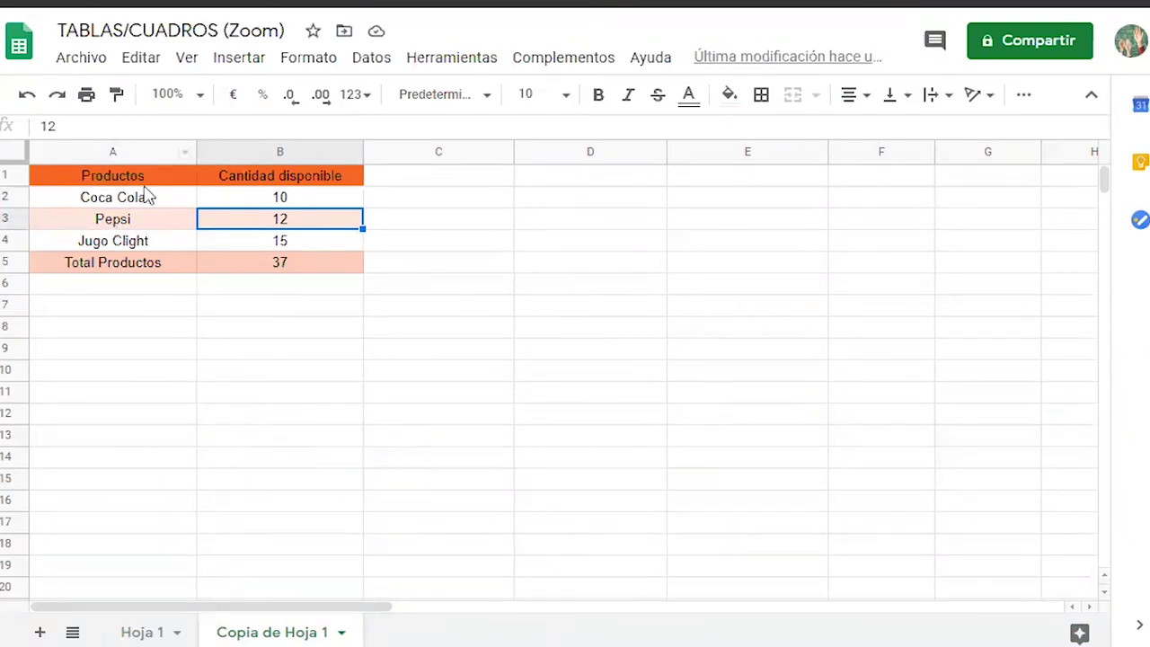
{"action": "left_click", "coordinate": [189, 178]}
{"action": "left_click_drag", "start_coordinate": [206, 182], "coordinate": [331, 183]}
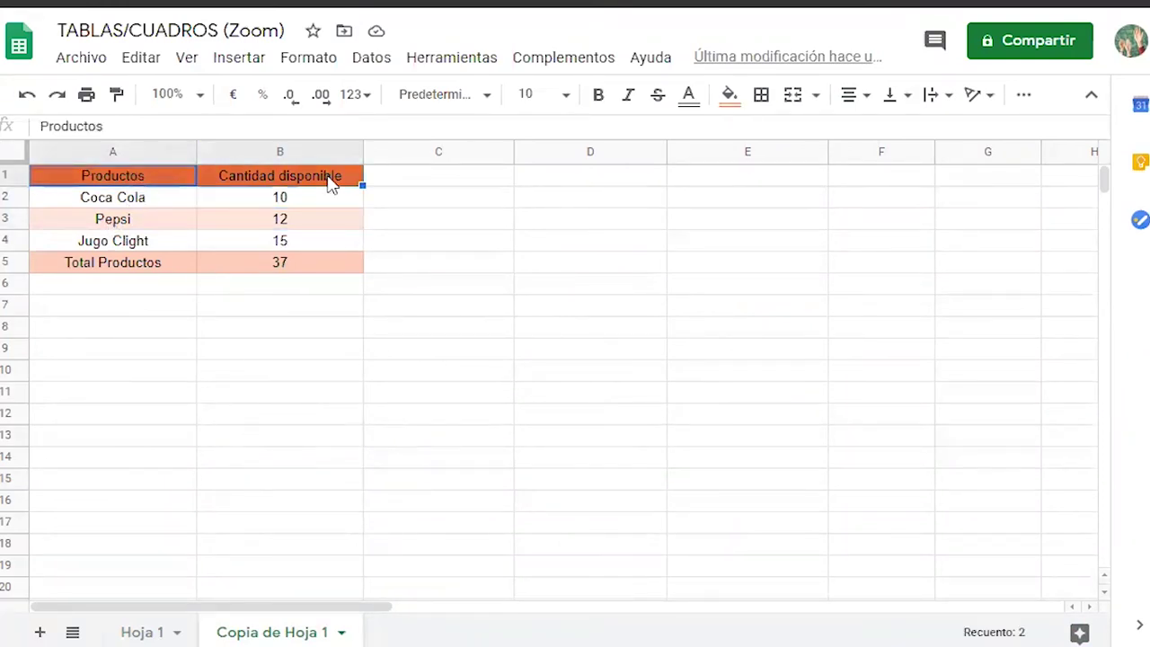
{"action": "left_click_drag", "start_coordinate": [154, 270], "coordinate": [341, 270]}
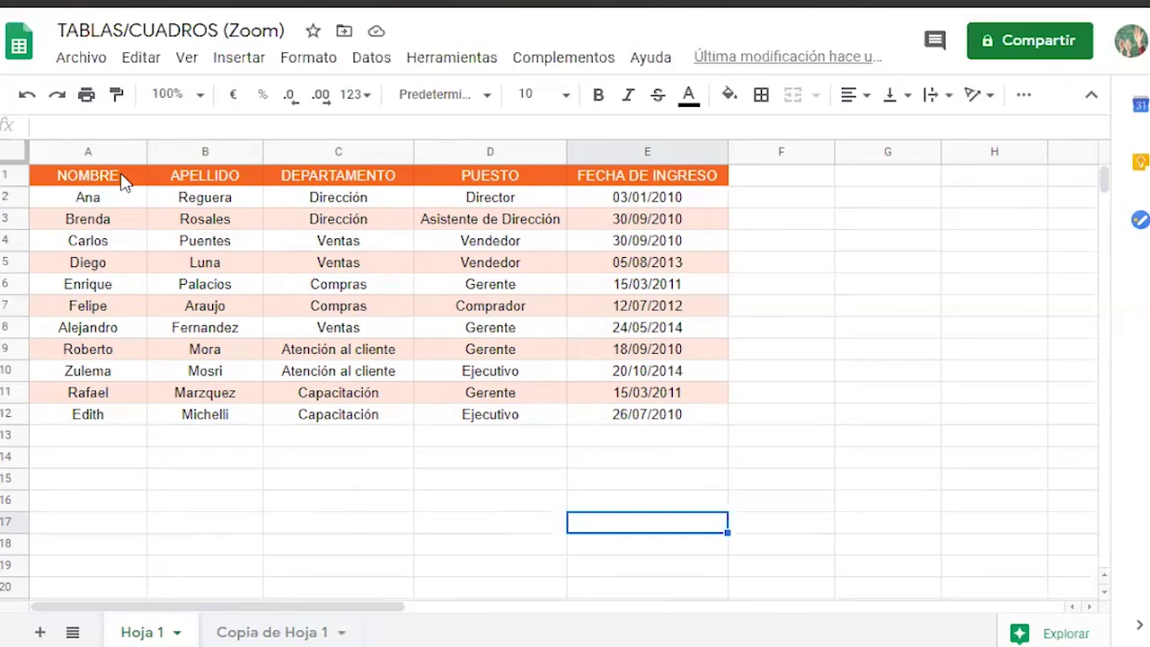
Review the alternating-colour range, header, footer and style settings of the employee table A1:E12 on Hoja 1.
{"action": "left_click_drag", "start_coordinate": [121, 177], "coordinate": [681, 416]}
{"action": "left_click", "coordinate": [319, 60]}
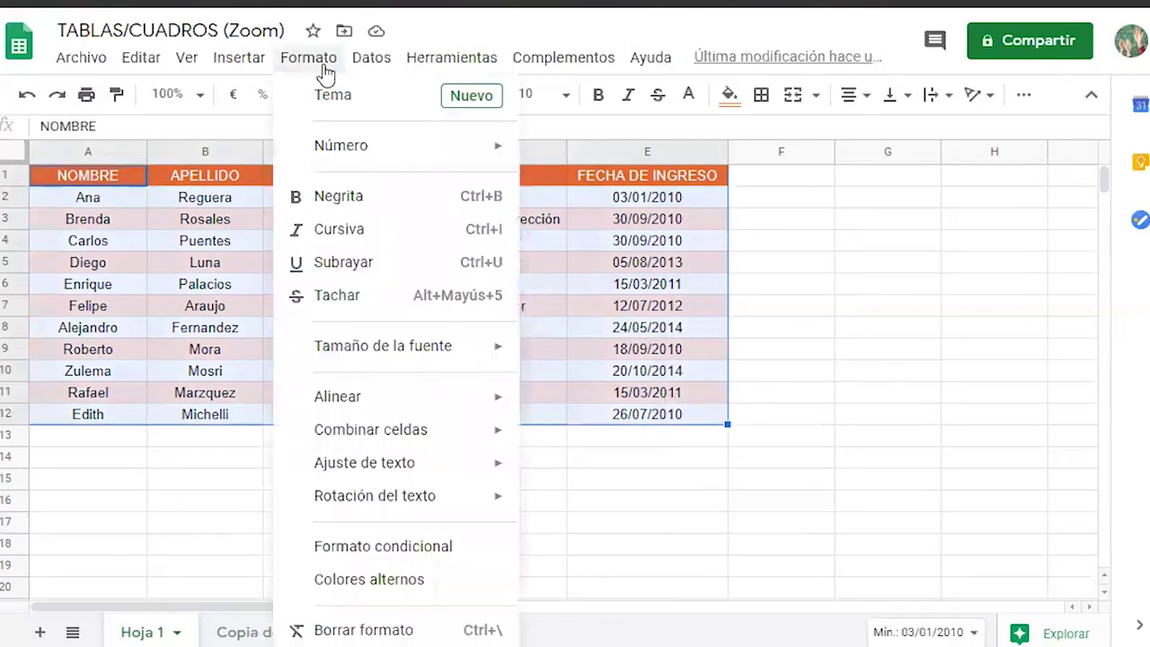
{"action": "mouse_move", "coordinate": [407, 437]}
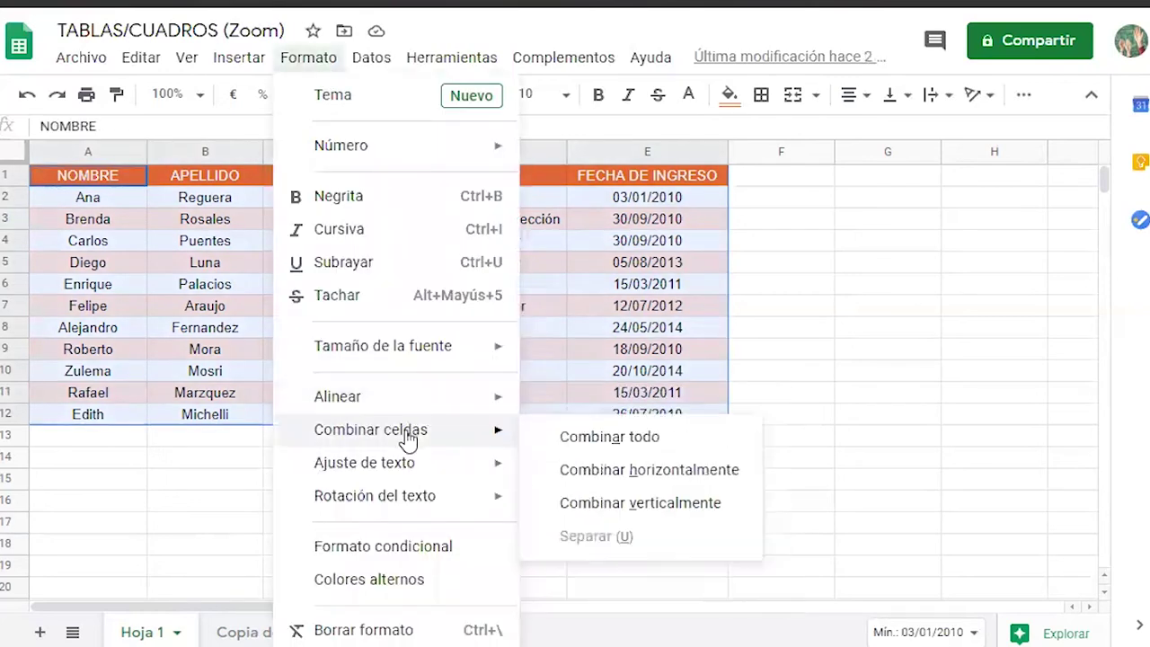
{"action": "left_click", "coordinate": [448, 582]}
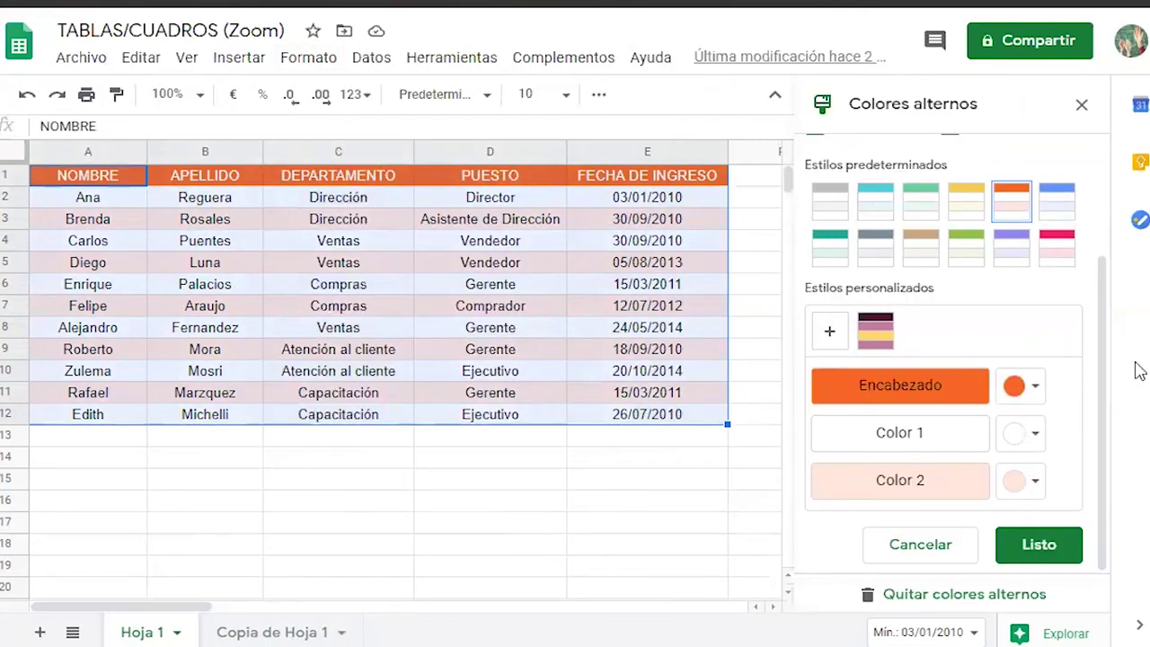
{"action": "left_click_drag", "start_coordinate": [1109, 339], "coordinate": [1111, 283]}
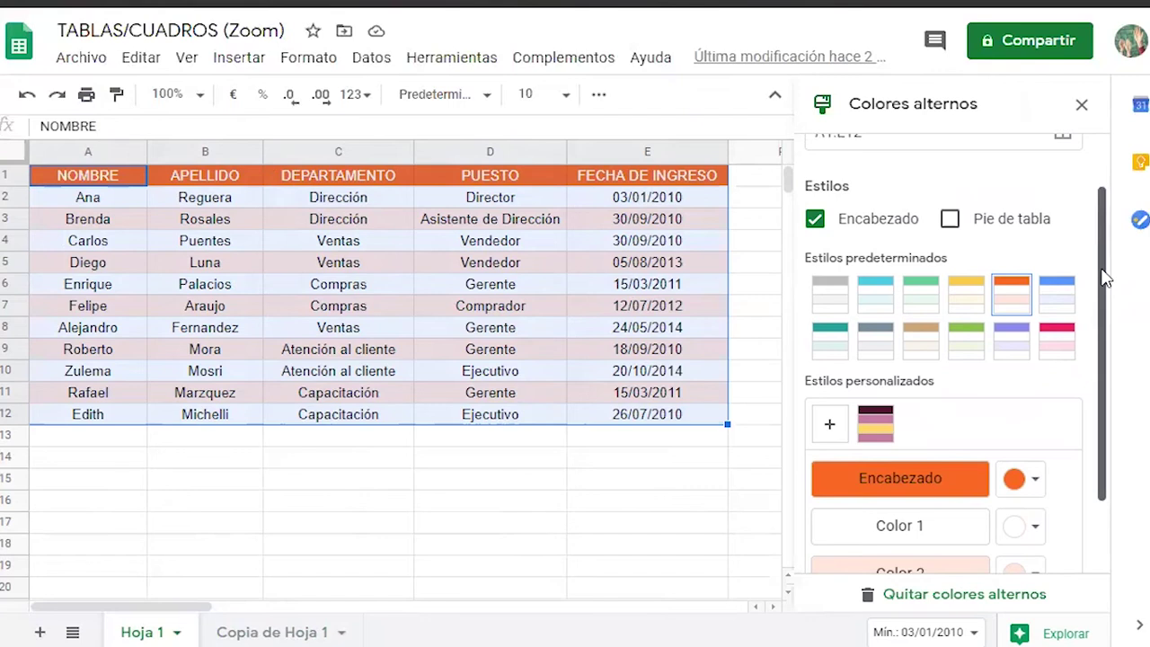
{"action": "scroll", "coordinate": [1105, 279], "scroll_direction": "up", "scroll_amount": 2}
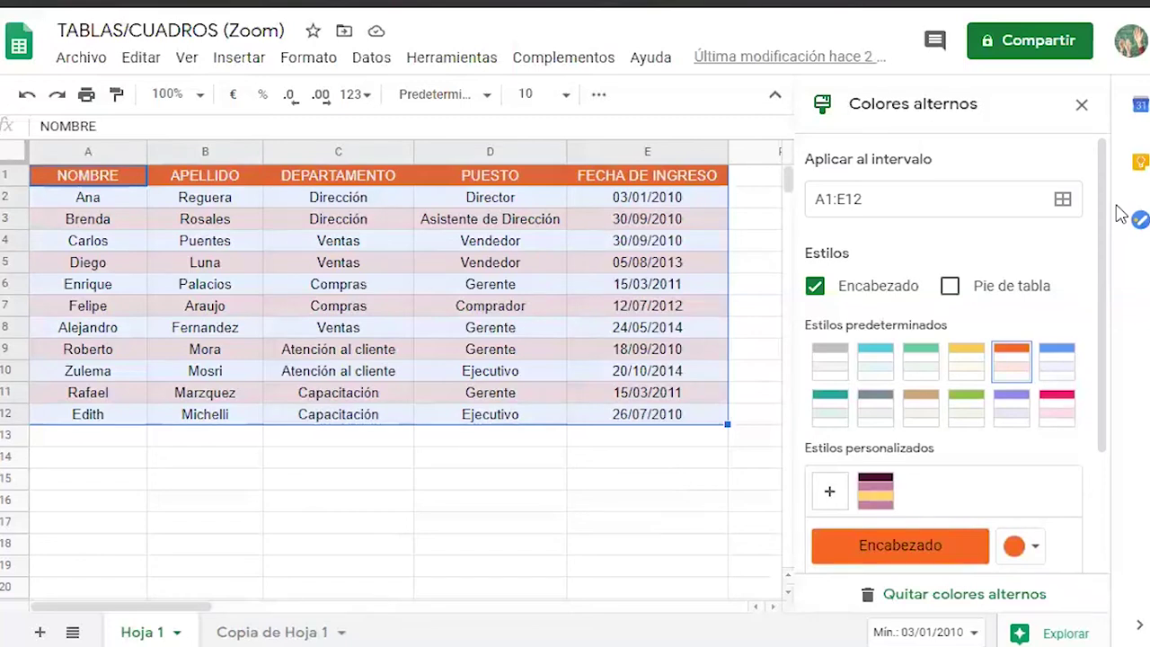
{"action": "left_click", "coordinate": [647, 458]}
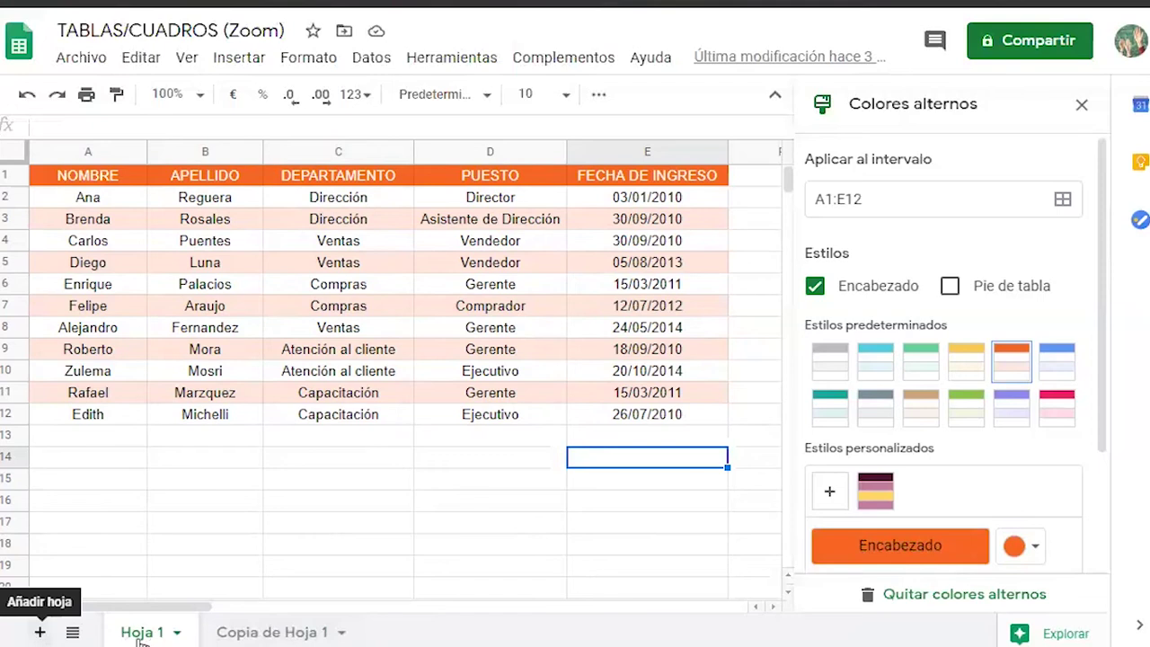
Add a blank sheet and enlarge rows 1 and 2 to about twice their default height.
{"action": "left_click", "coordinate": [40, 634]}
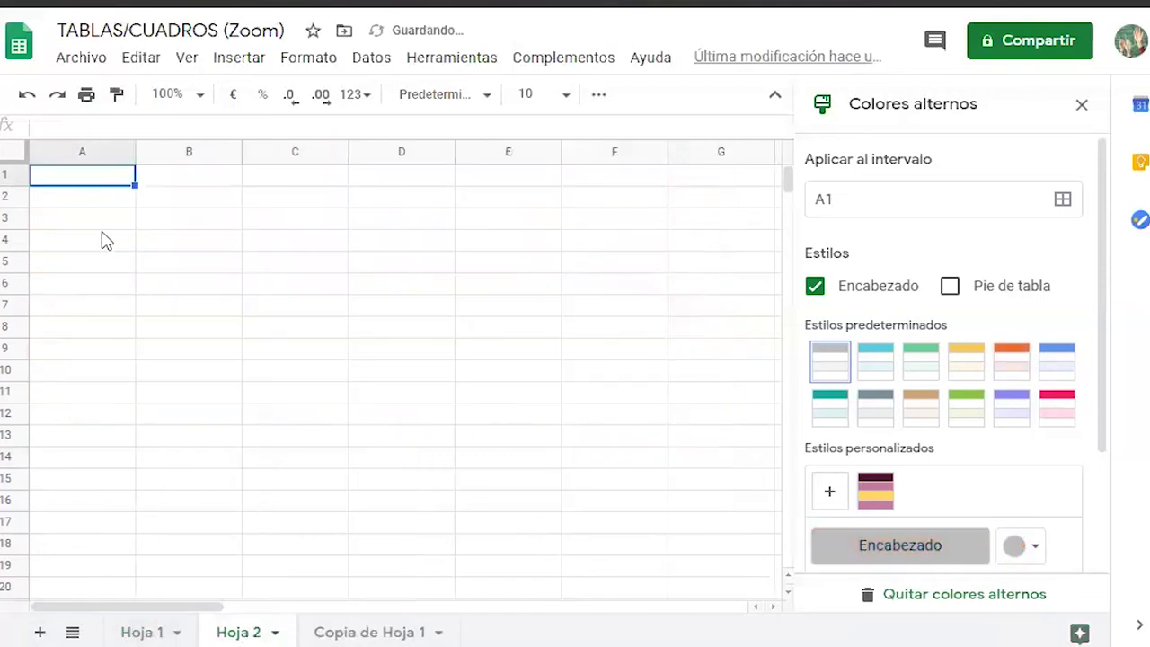
{"action": "left_click", "coordinate": [1083, 108]}
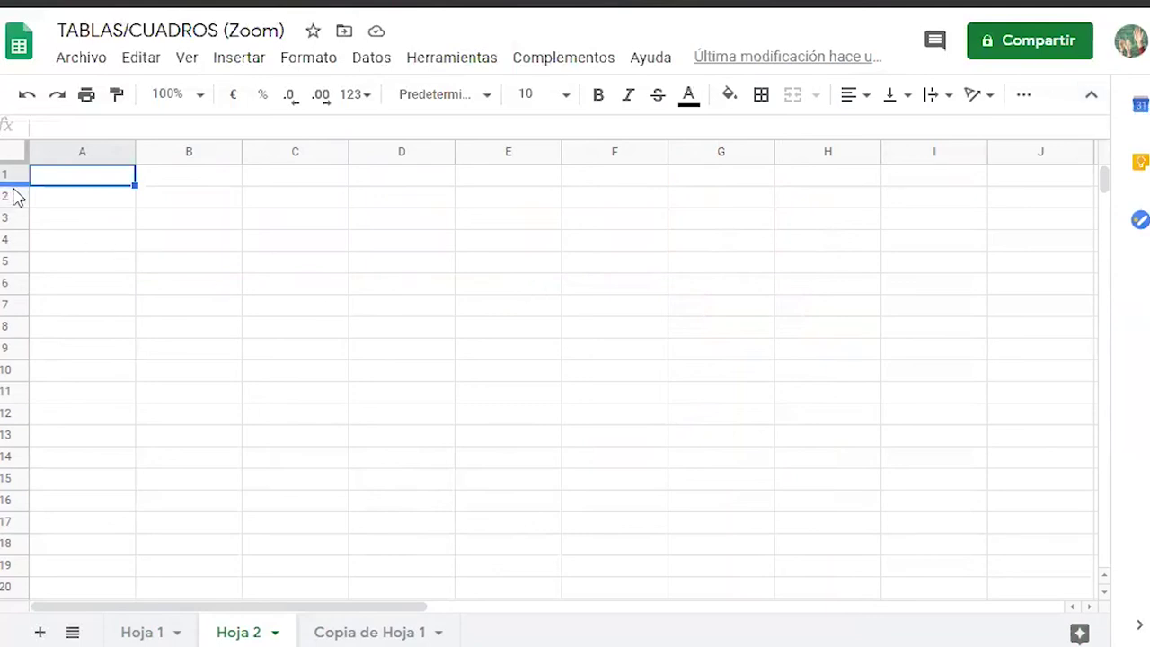
{"action": "left_click_drag", "start_coordinate": [24, 207], "coordinate": [24, 236]}
{"action": "left_click_drag", "start_coordinate": [28, 250], "coordinate": [28, 252]}
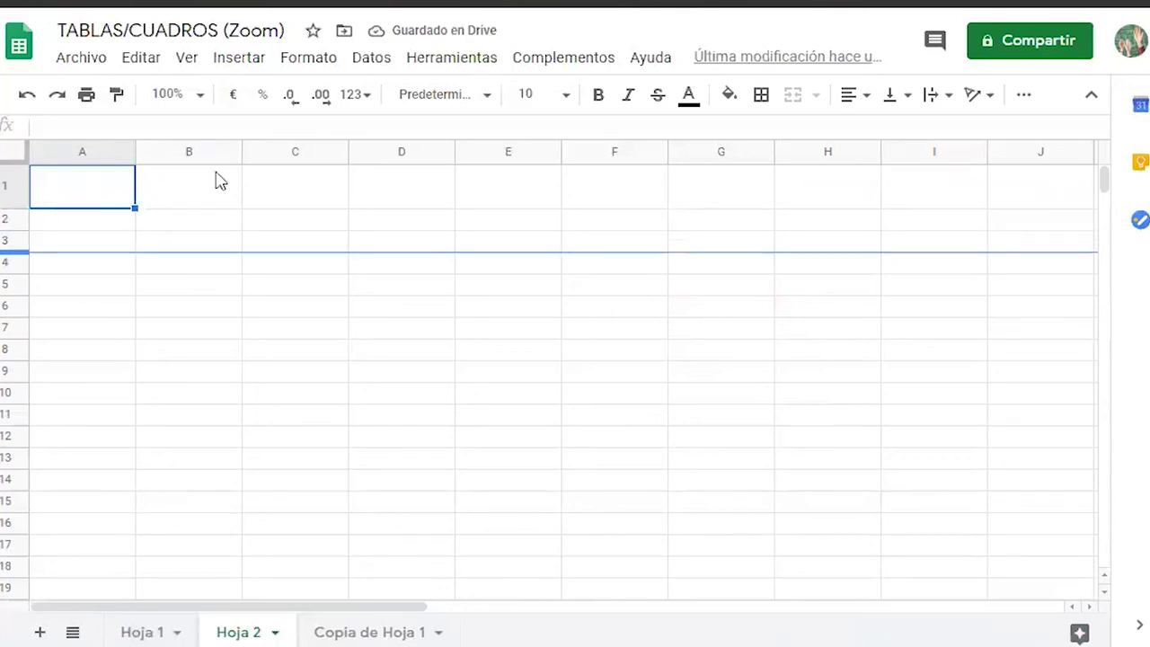
{"action": "left_click", "coordinate": [217, 198]}
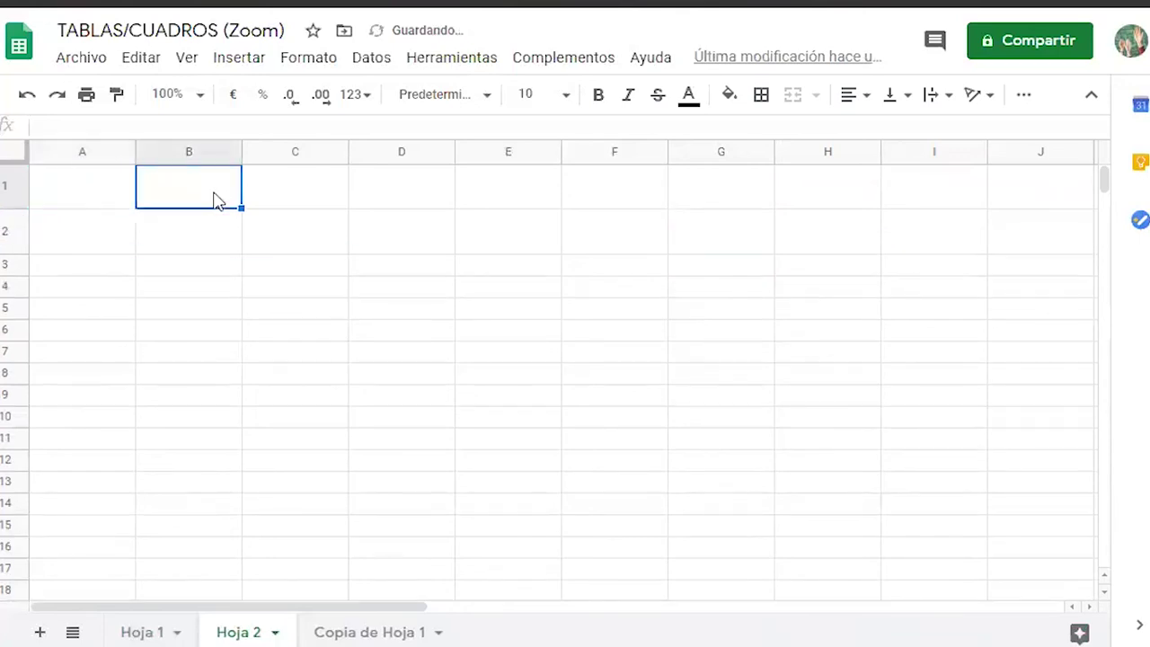
Compare the employee table's header row on Hoja 1 with the products table on Copia de Hoja 1.
{"action": "left_click", "coordinate": [158, 633]}
{"action": "left_click_drag", "start_coordinate": [94, 184], "coordinate": [680, 188]}
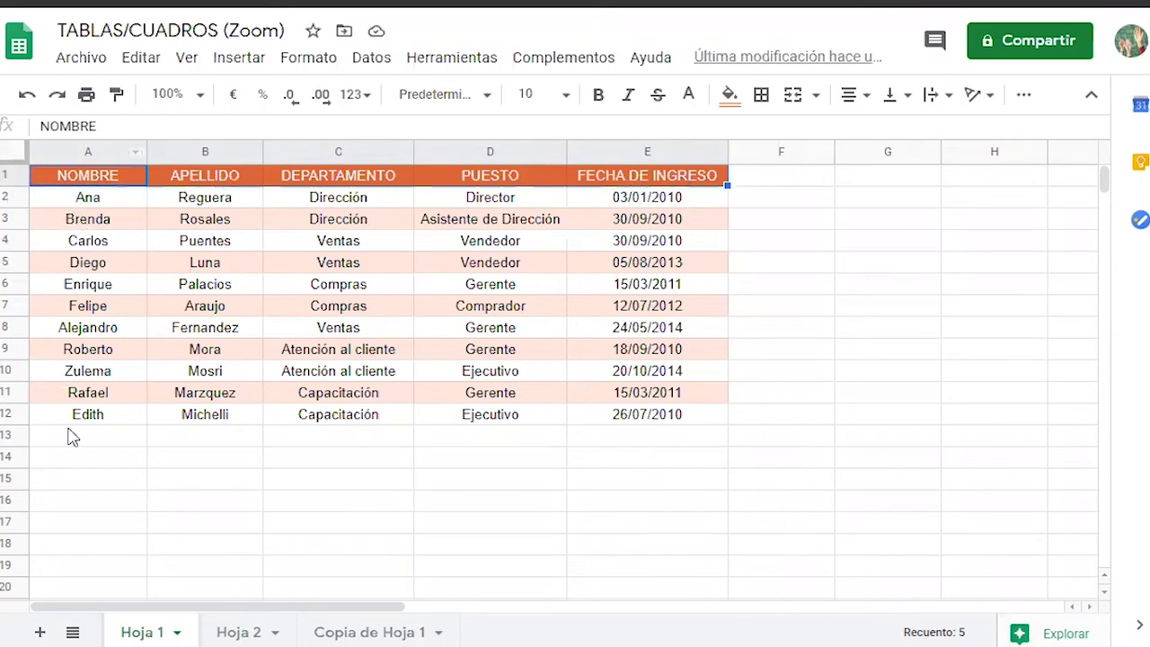
{"action": "left_click", "coordinate": [334, 633]}
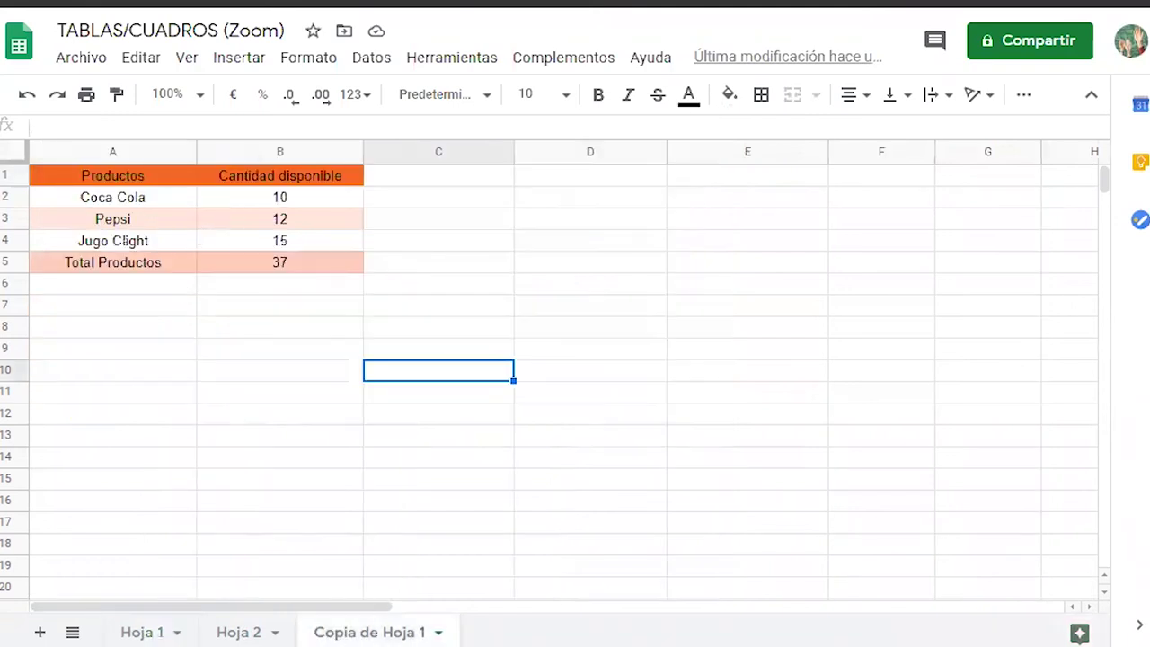
Enter the weekday headings LUNES, MARTES, MIERCOLES, JUEVES and VIERNES in cells B1 to F1 of Hoja 2.
{"action": "left_click", "coordinate": [236, 634]}
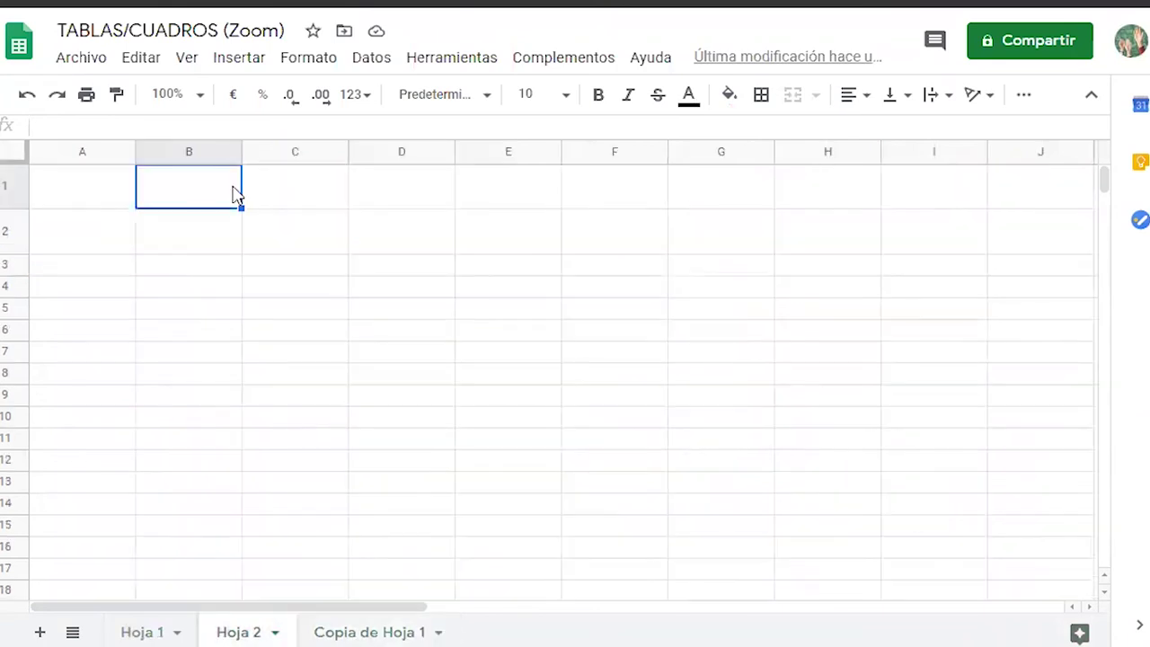
{"action": "type", "text": "LUNES"}
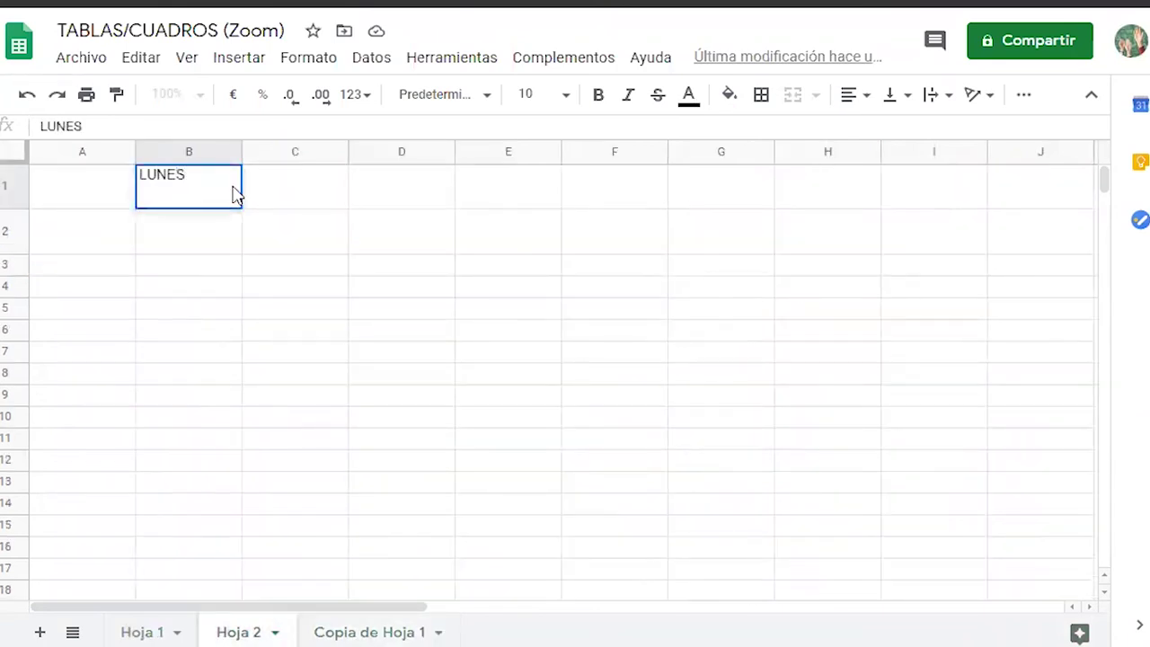
{"action": "key", "text": "Tab"}
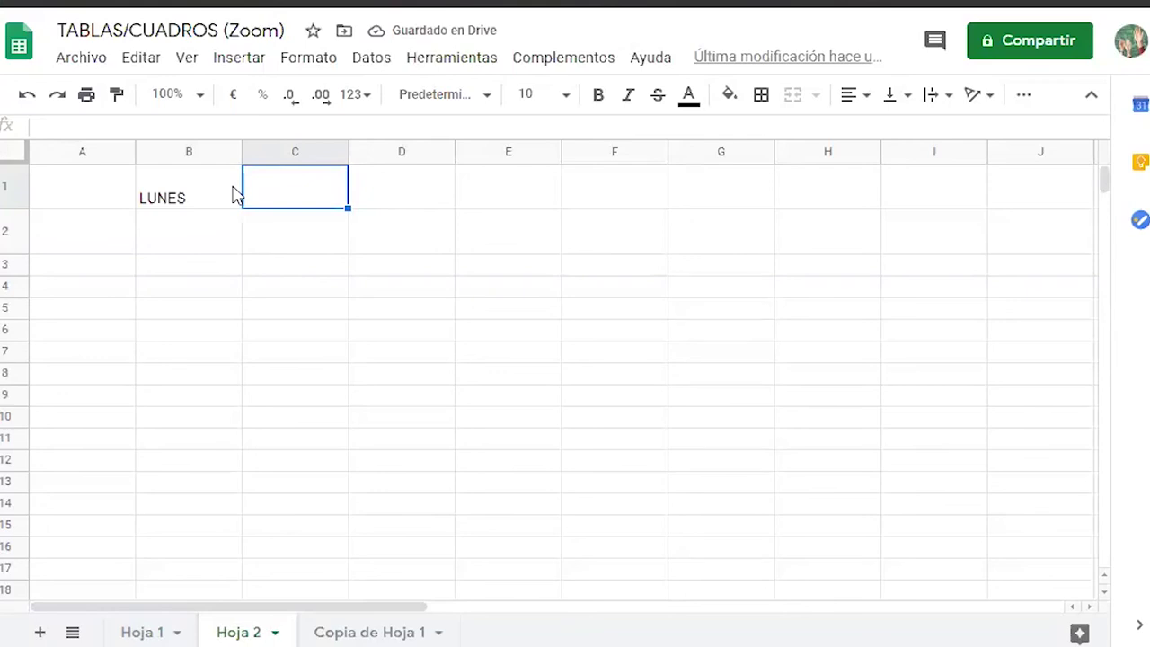
{"action": "type", "text": "MARTES"}
{"action": "key", "text": "Tab"}
{"action": "type", "text": "MIERCOLES"}
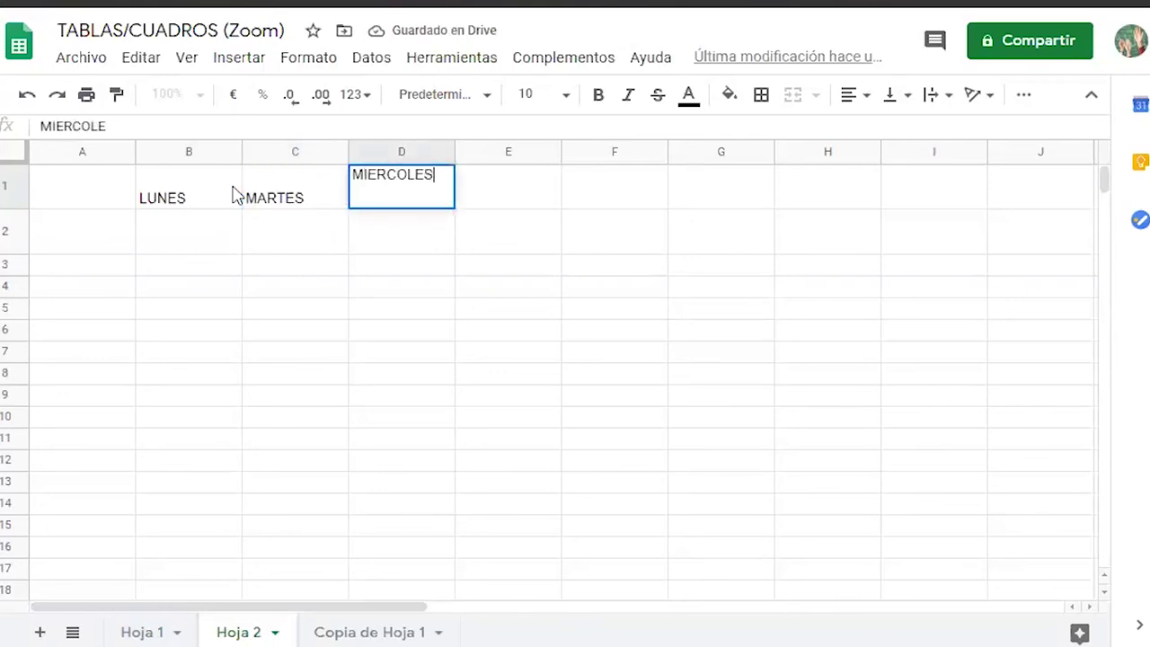
{"action": "key", "text": "Tab"}
{"action": "type", "text": "JUEVES"}
{"action": "key", "text": "Tab"}
{"action": "type", "text": "VIERNES"}
{"action": "key", "text": "Return"}
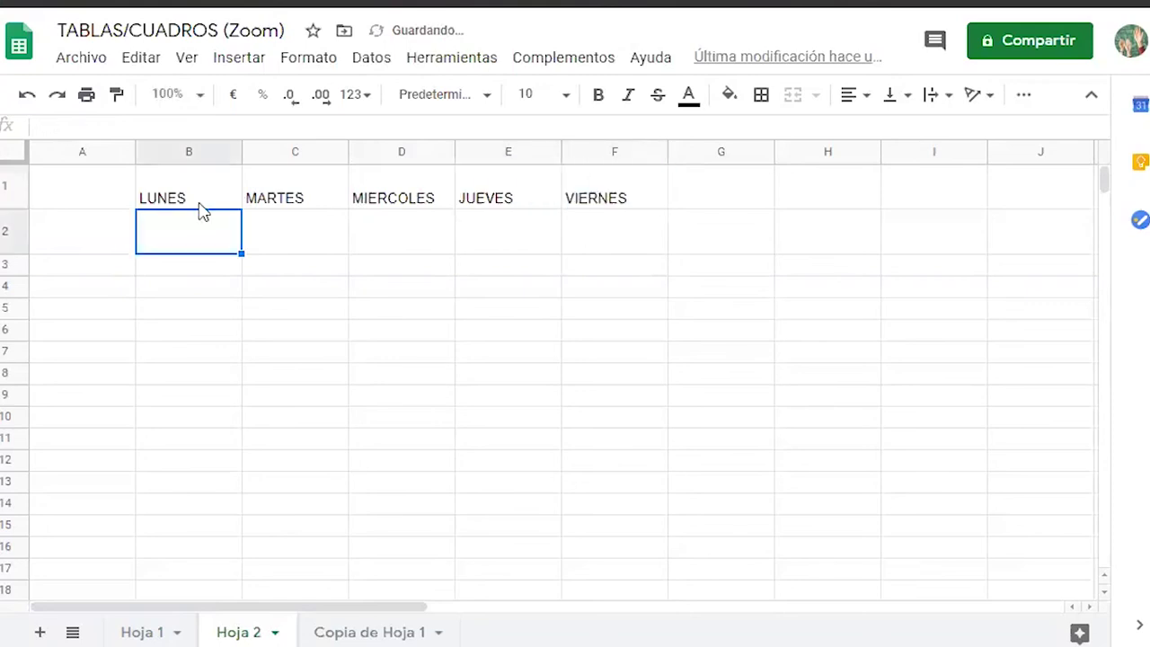
{"action": "left_click_drag", "start_coordinate": [174, 179], "coordinate": [608, 194]}
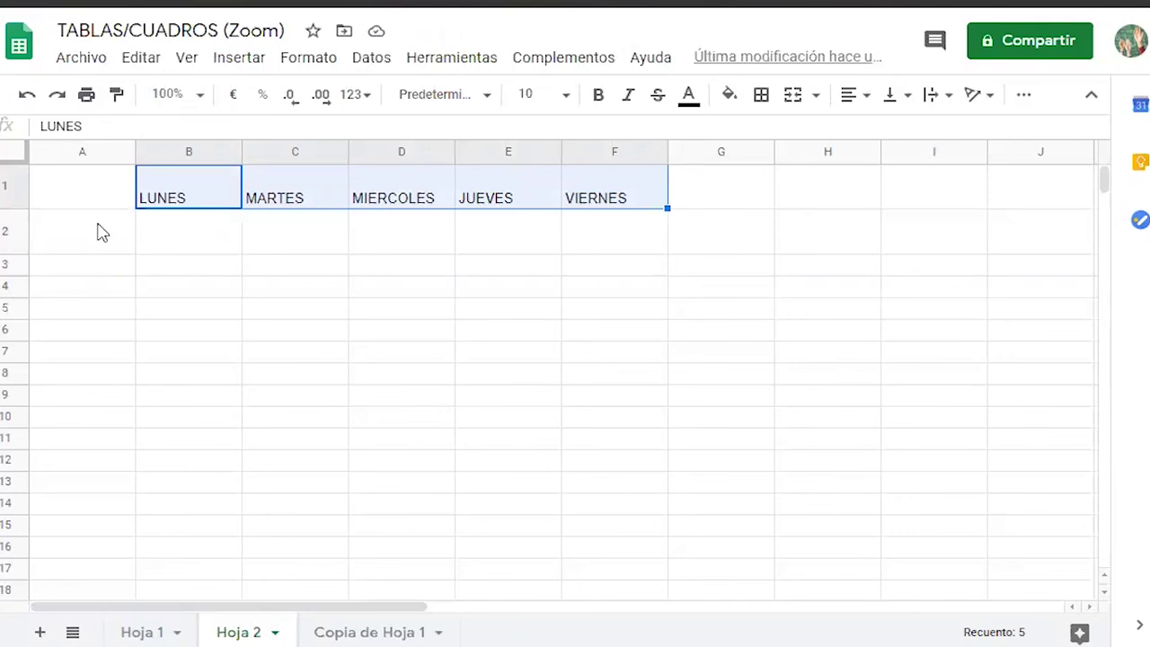
Enter the first time slot, 08 a 09, in cell A2 of the weekly schedule.
{"action": "left_click_drag", "start_coordinate": [102, 232], "coordinate": [97, 455]}
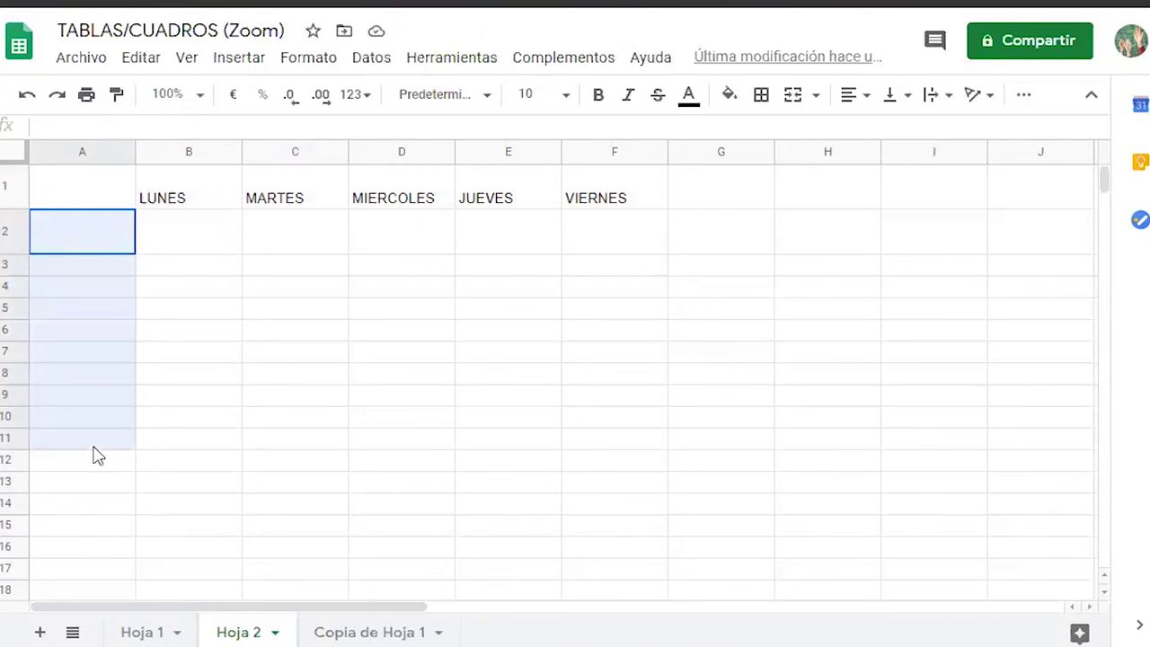
{"action": "left_click", "coordinate": [100, 251]}
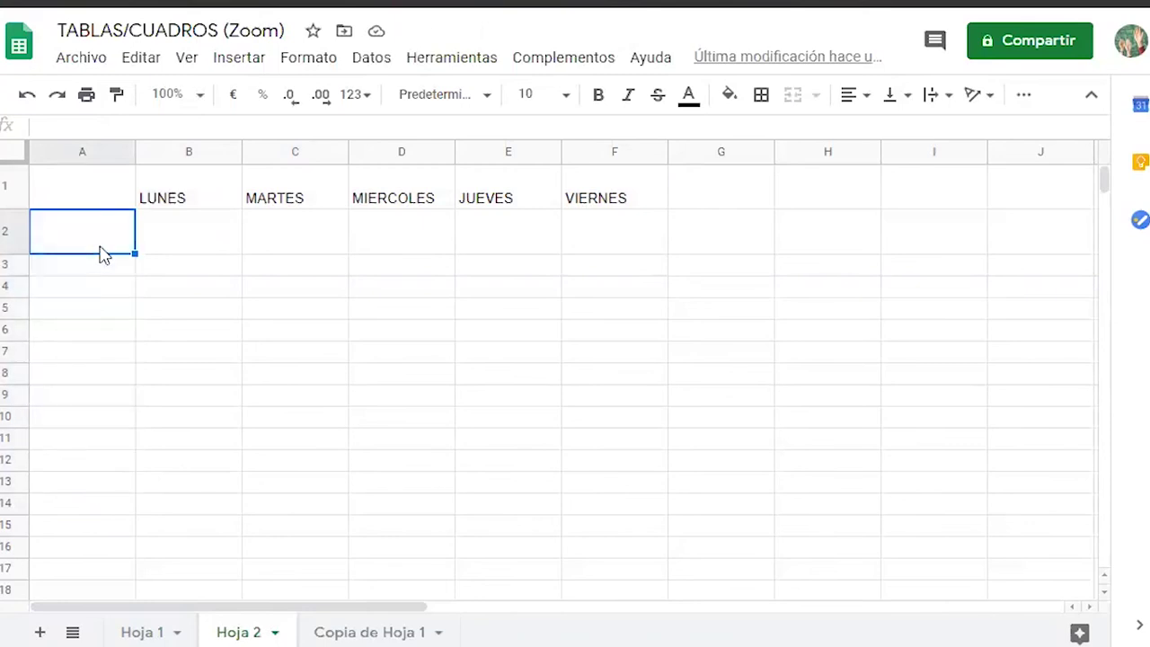
{"action": "type", "text": "08 a 09"}
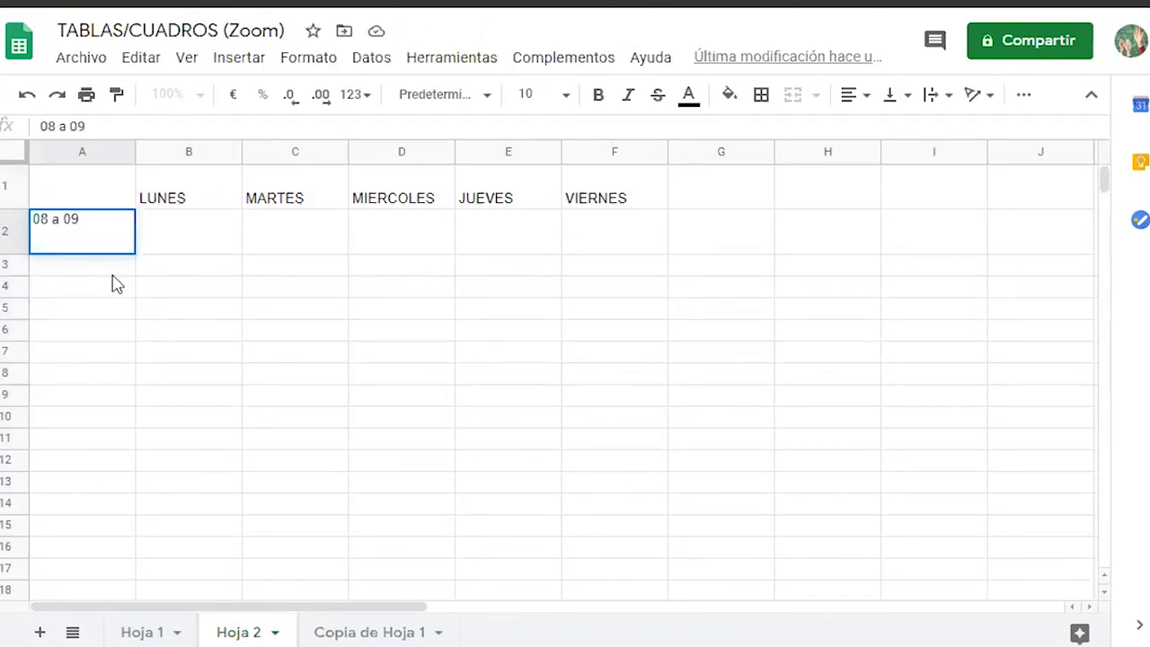
{"action": "key", "text": "Return"}
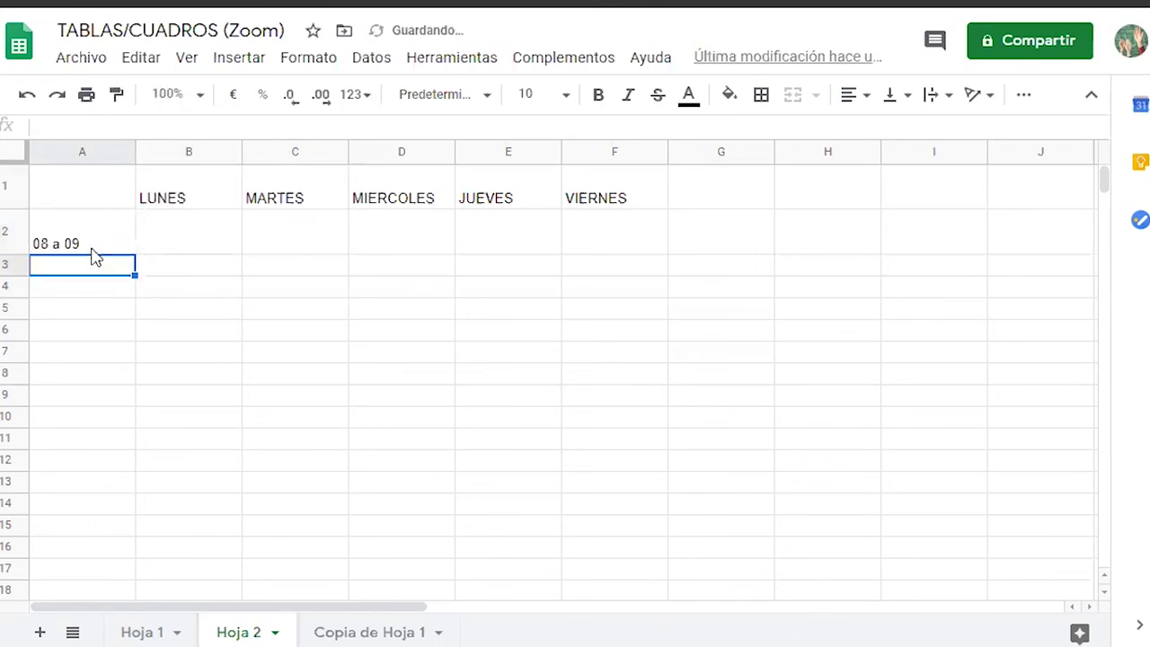
Enter the time slots 09 a 10 and 11 a 12 in cells A3 and A4 of the weekly schedule.
{"action": "left_click", "coordinate": [92, 249]}
{"action": "left_click", "coordinate": [89, 274]}
{"action": "type", "text": "09 a 10"}
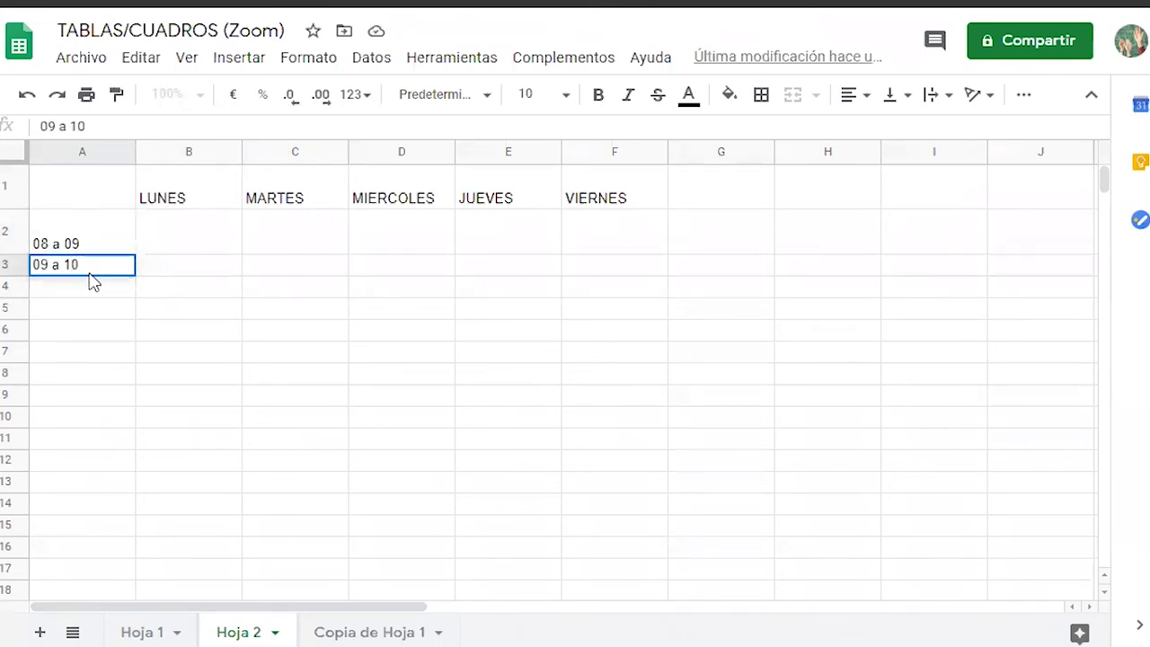
{"action": "key", "text": "Return"}
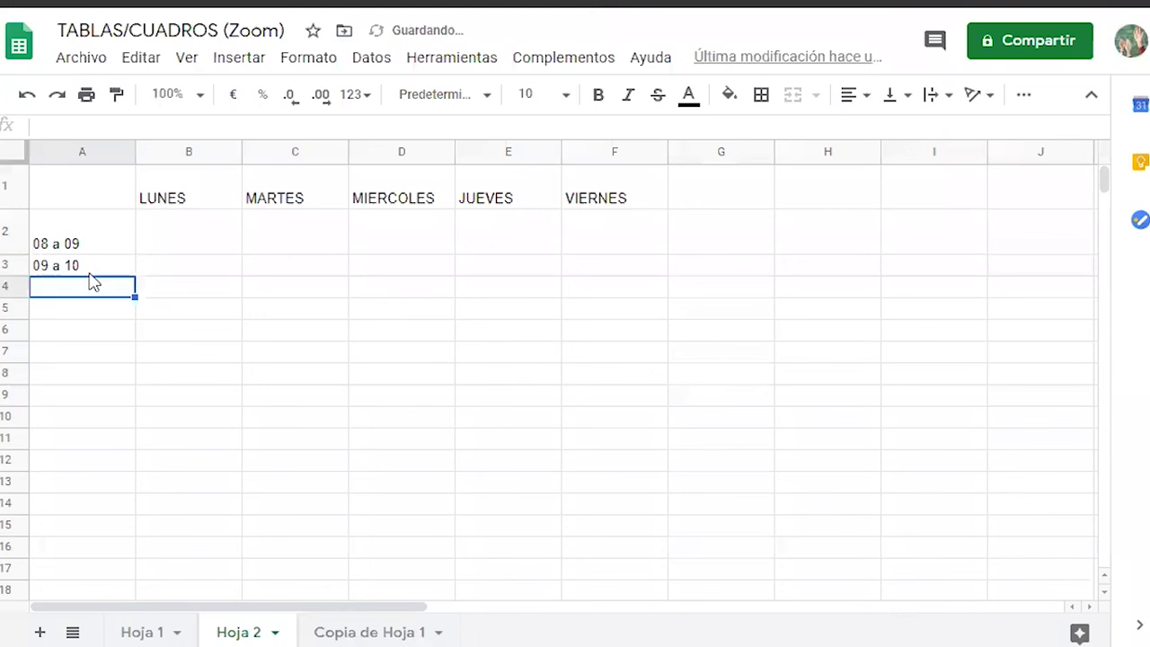
{"action": "type", "text": "1"}
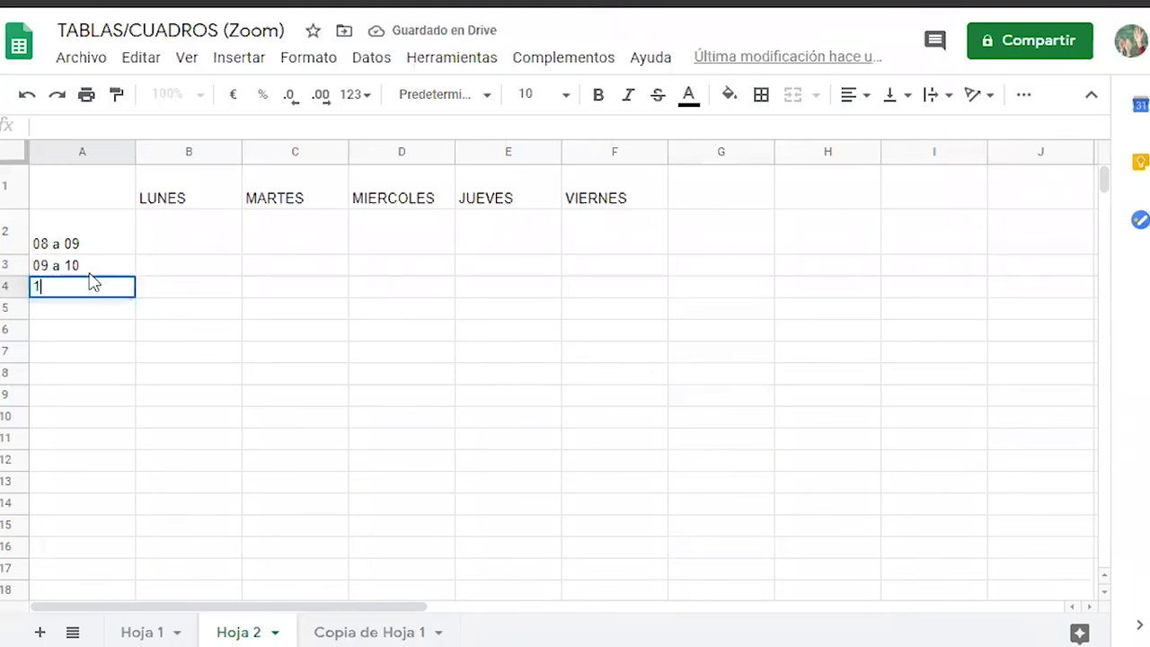
{"action": "type", "text": "1 a 12"}
{"action": "key", "text": "Return"}
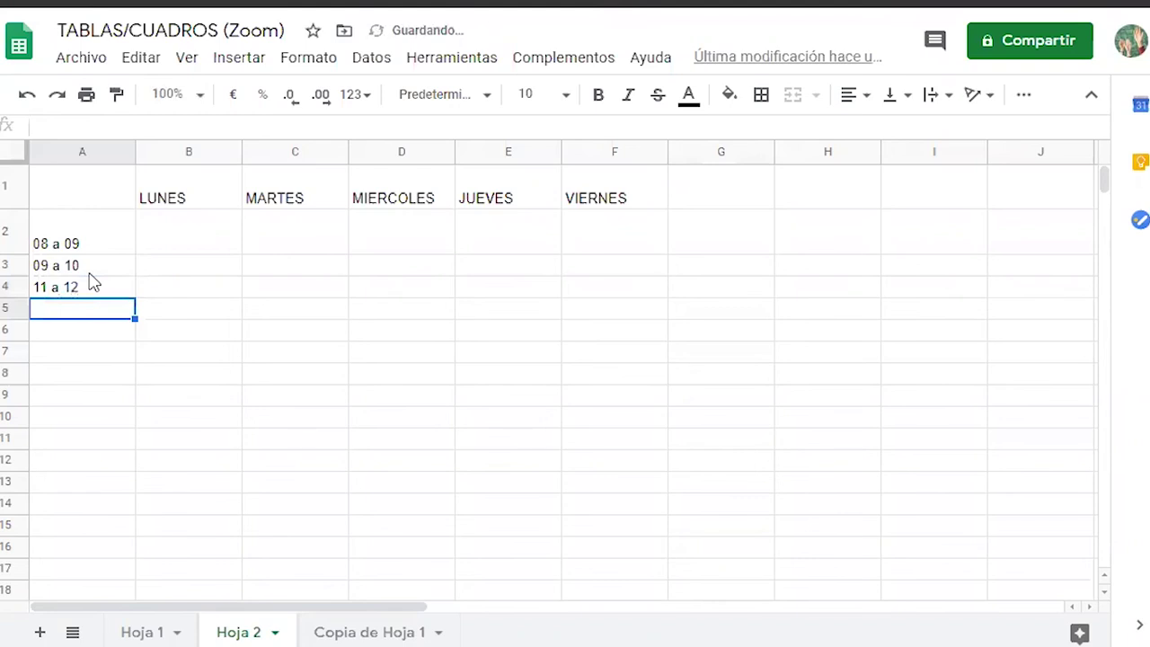
Reduce the height of row 2 and enter a hyphen in the schedule's empty corner cell A1.
{"action": "left_click", "coordinate": [11, 231]}
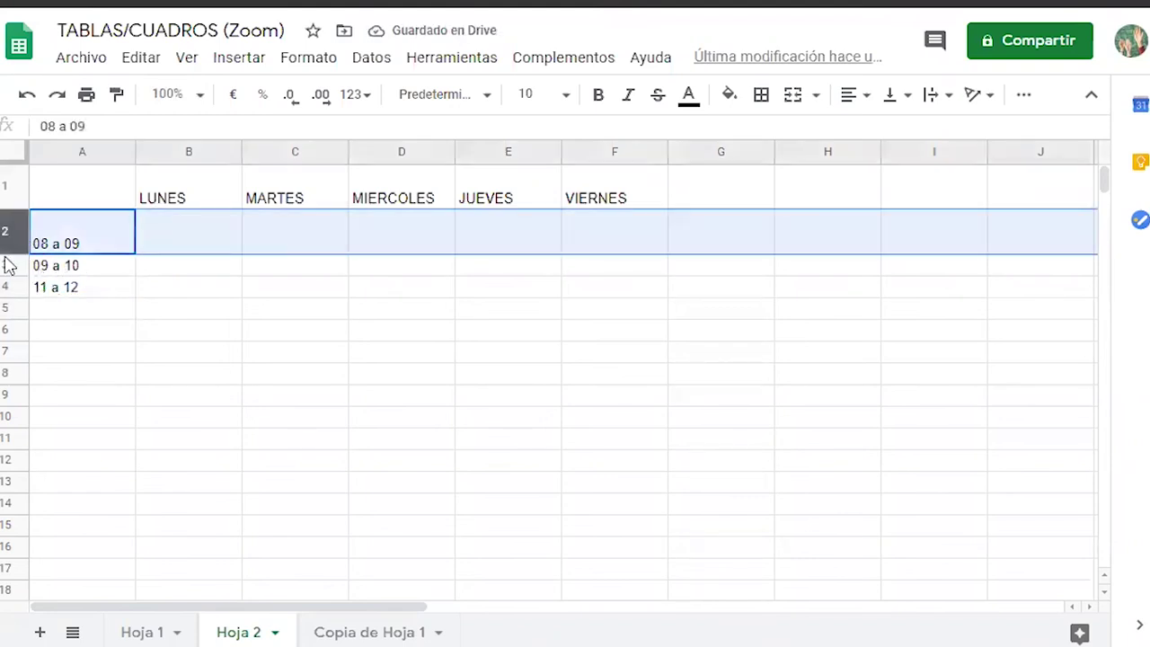
{"action": "left_click_drag", "start_coordinate": [9, 253], "coordinate": [11, 235]}
{"action": "left_click", "coordinate": [69, 184]}
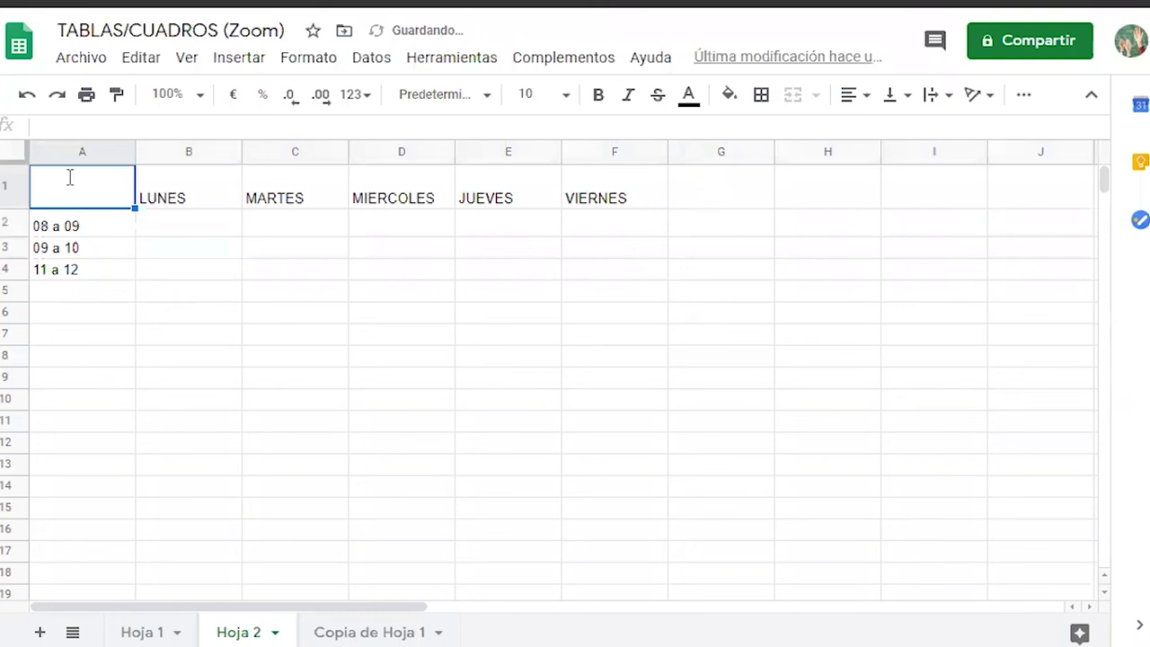
{"action": "type", "text": "-"}
{"action": "key", "text": "Return"}
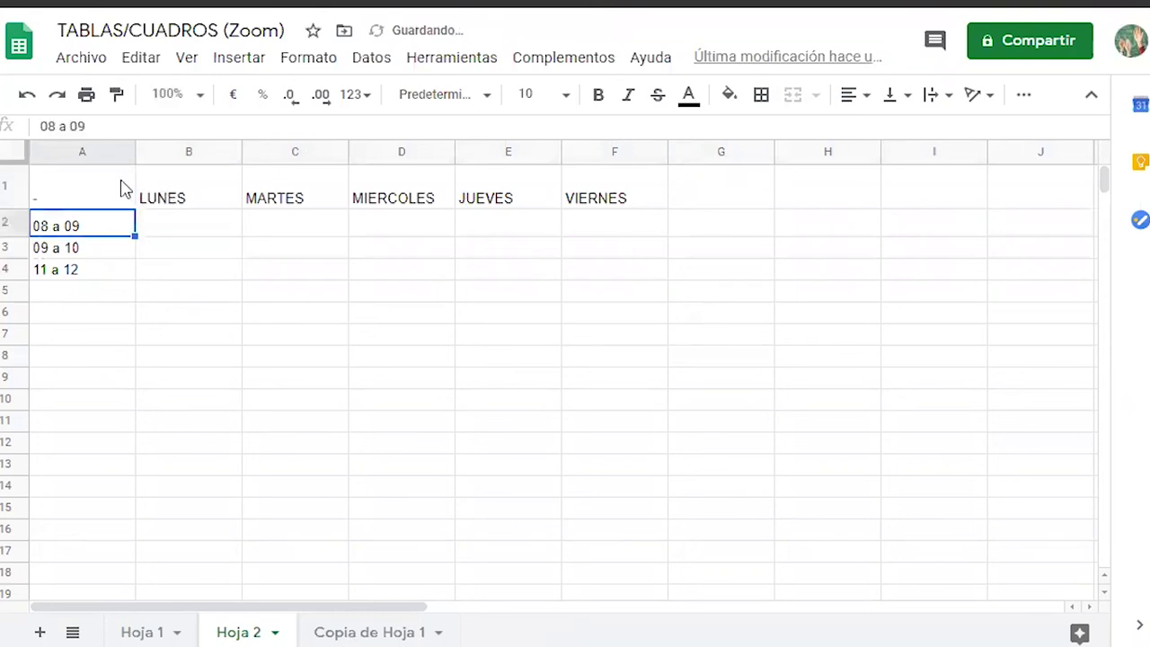
Examine how the weekday headings in row 1 and the time slots in column A meet at the schedule's inner cells.
{"action": "left_click_drag", "start_coordinate": [175, 191], "coordinate": [617, 187]}
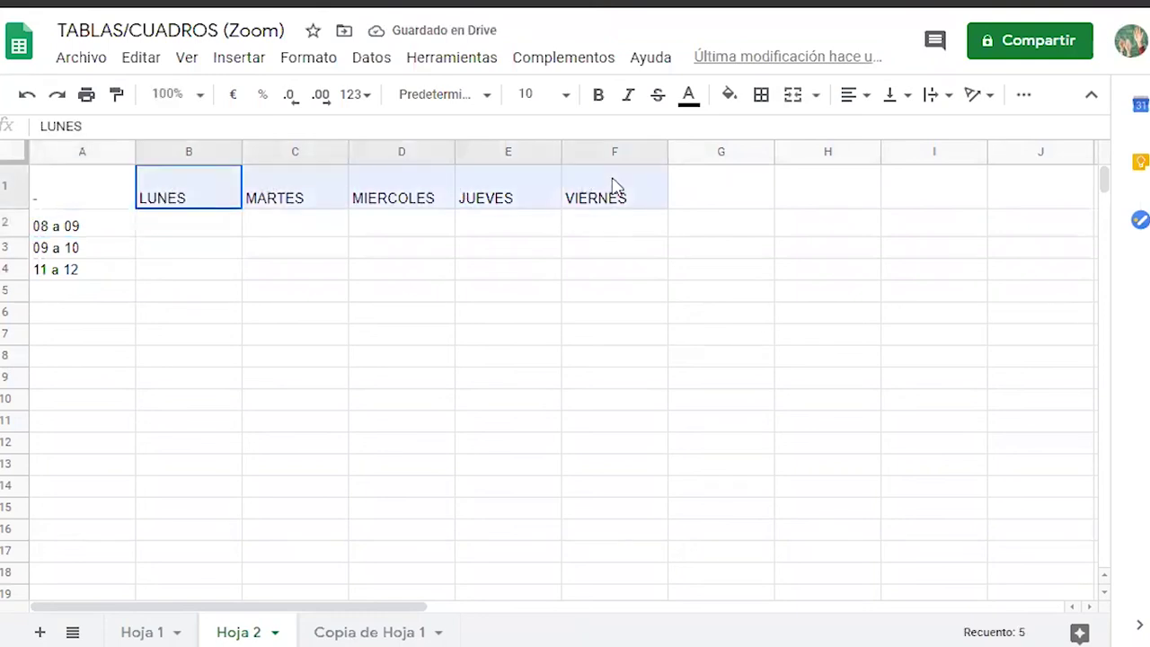
{"action": "left_click_drag", "start_coordinate": [63, 225], "coordinate": [77, 286]}
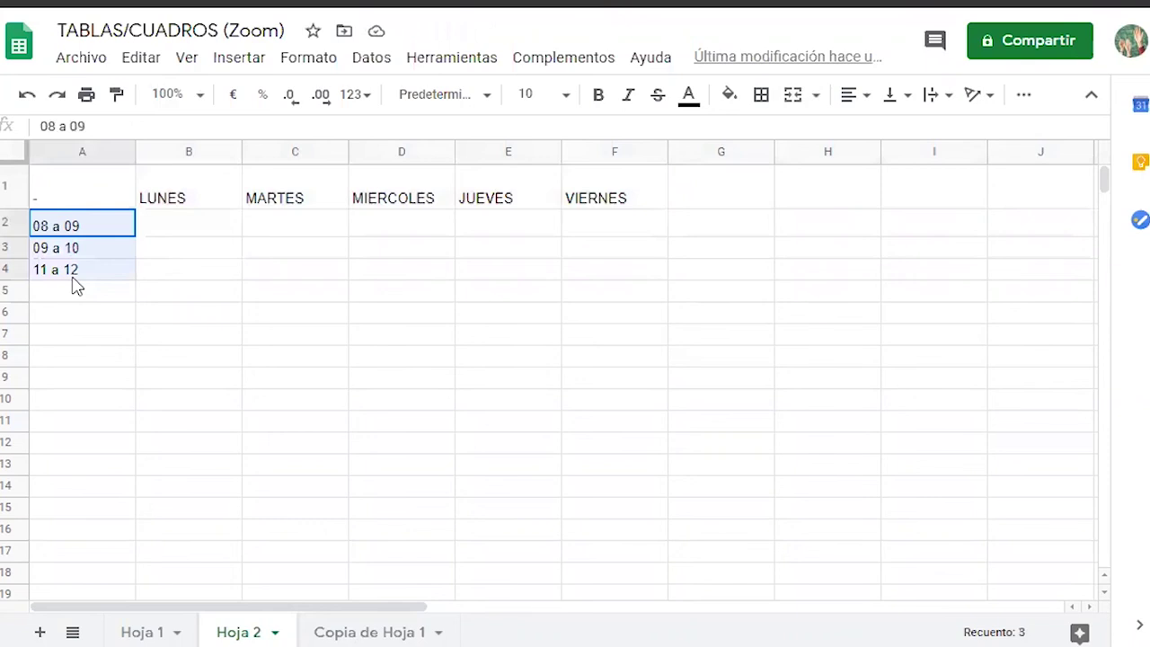
{"action": "left_click", "coordinate": [185, 228]}
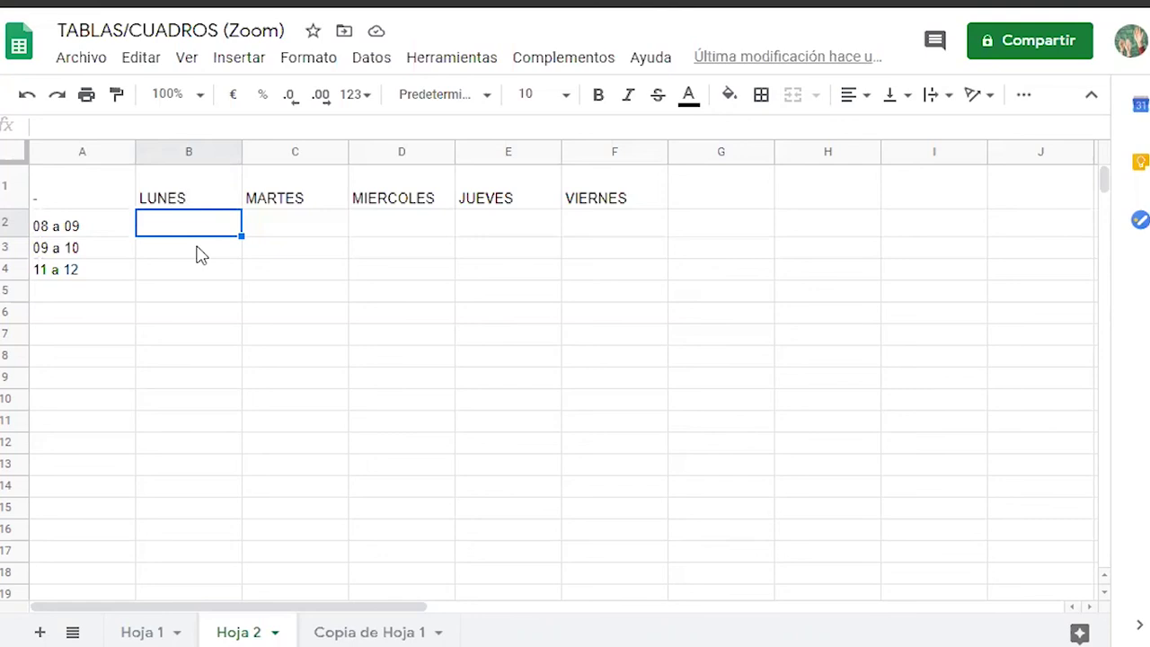
{"action": "left_click", "coordinate": [614, 198]}
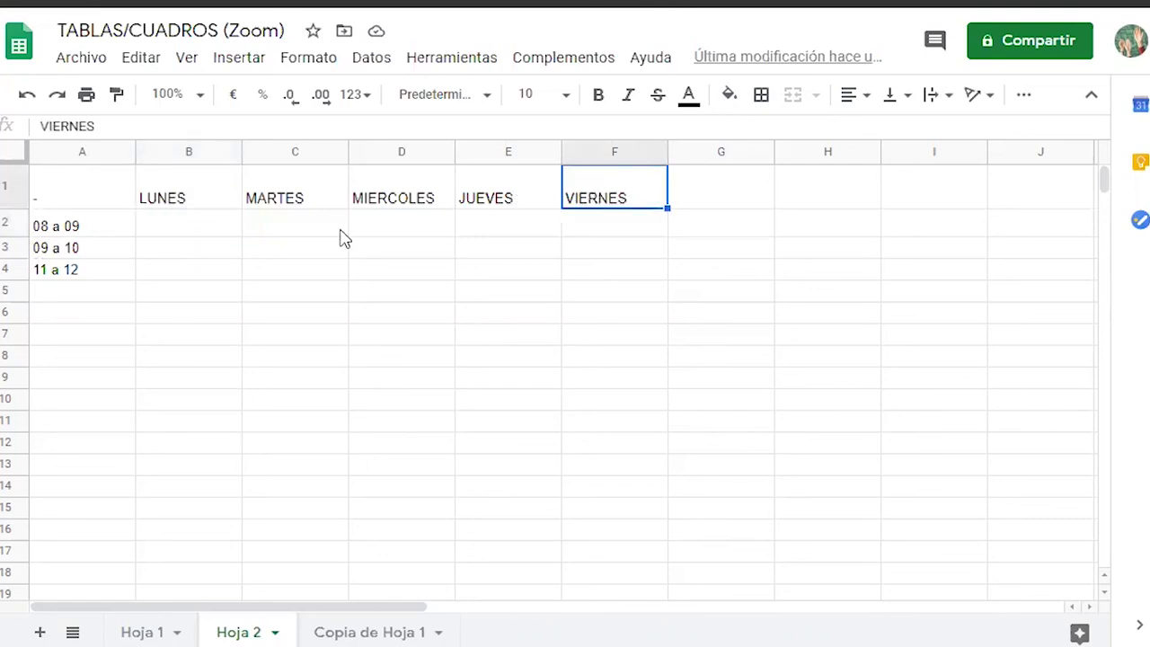
{"action": "left_click", "coordinate": [210, 226]}
{"action": "left_click", "coordinate": [206, 253]}
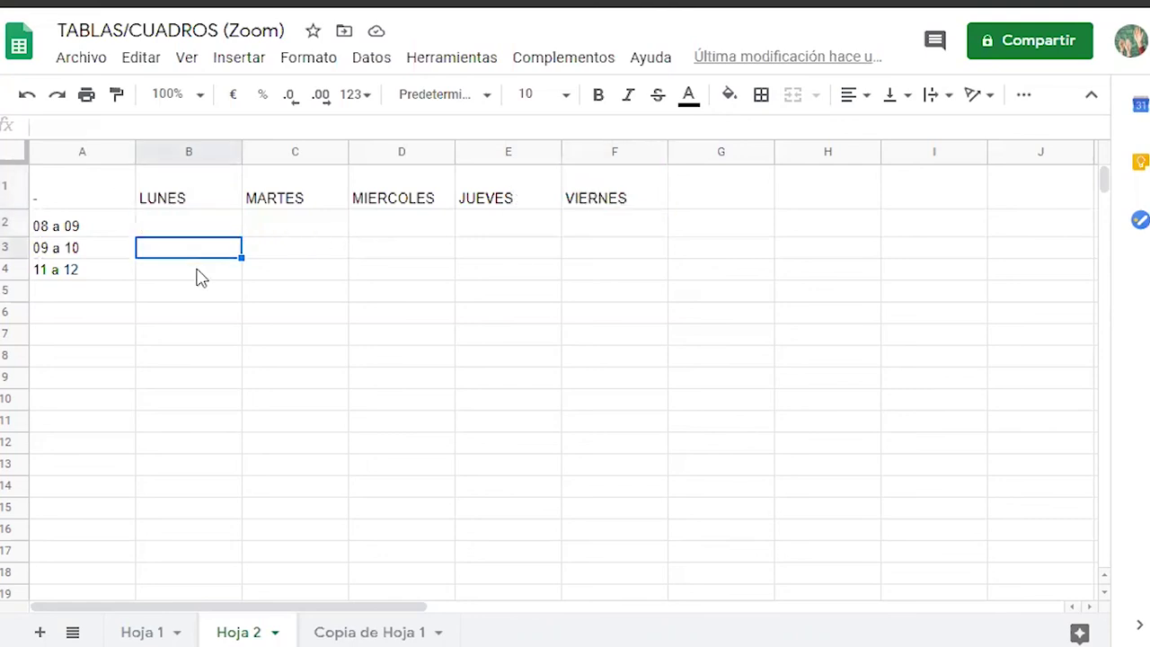
{"action": "left_click", "coordinate": [201, 231]}
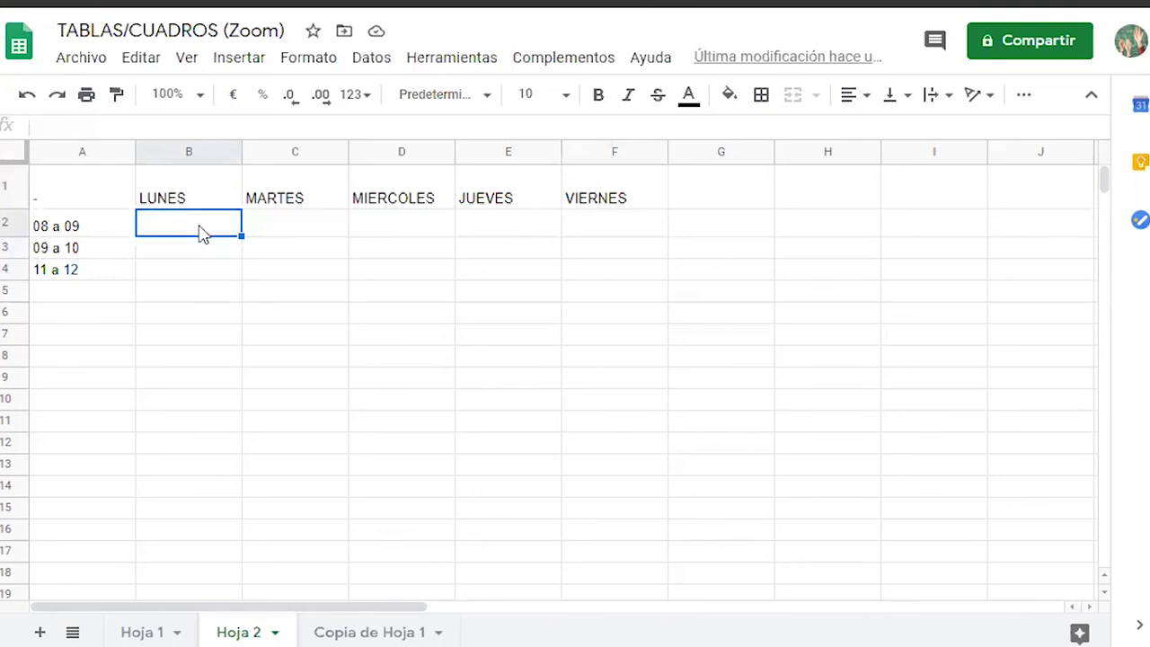
{"action": "left_click", "coordinate": [201, 196]}
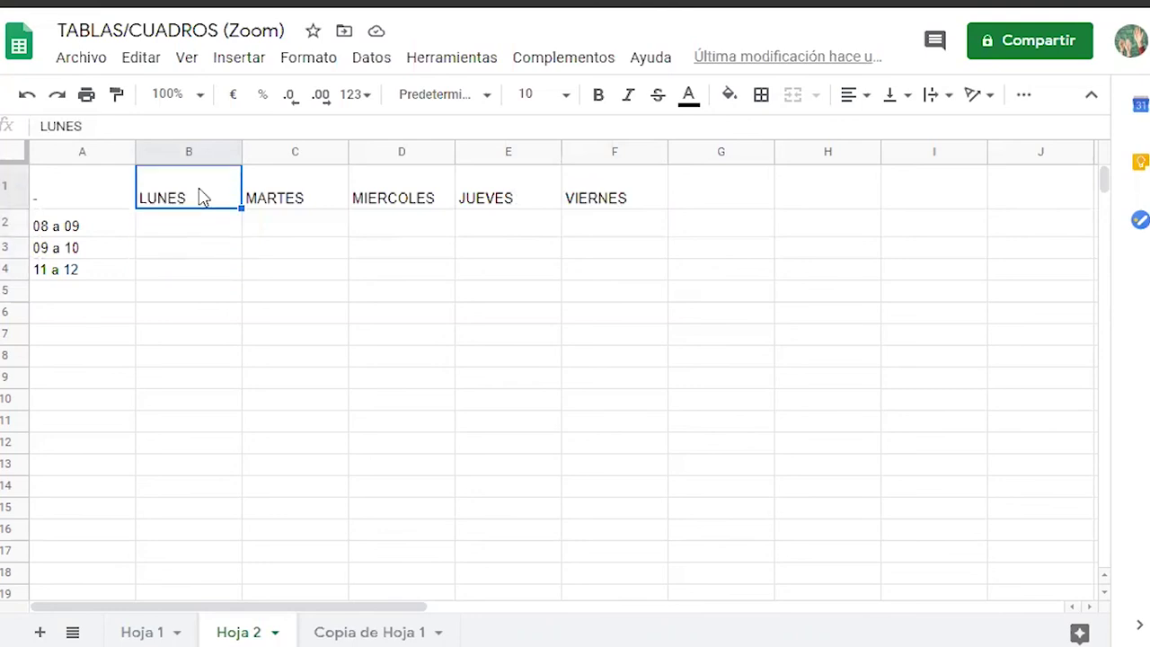
{"action": "left_click", "coordinate": [88, 233]}
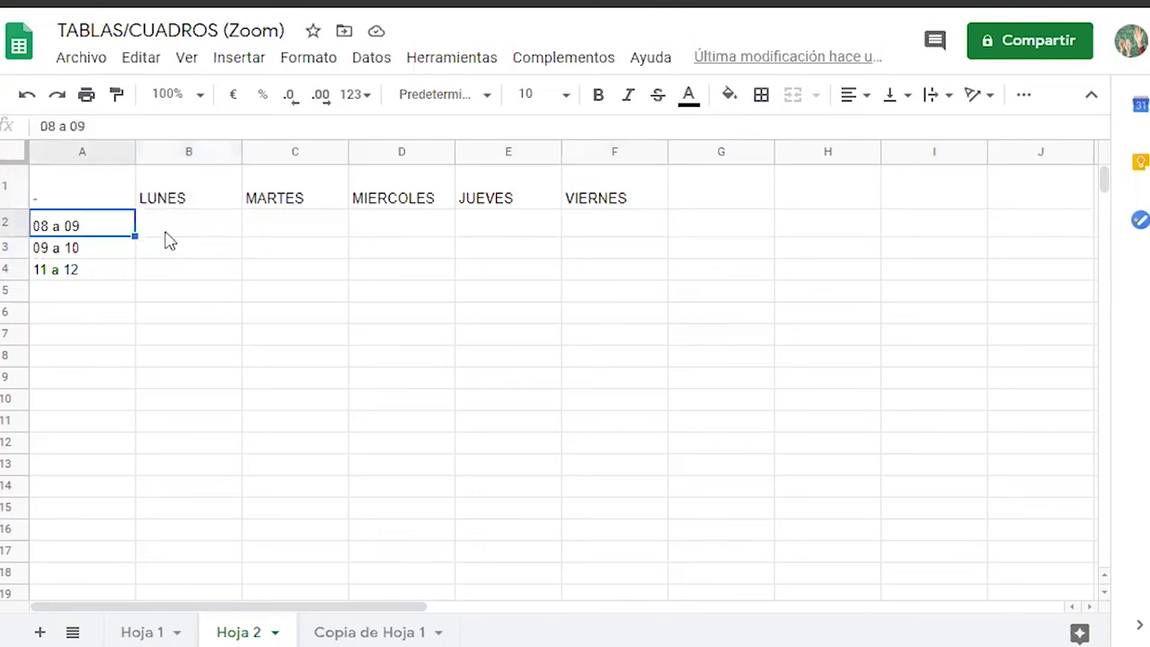
{"action": "left_click", "coordinate": [168, 239]}
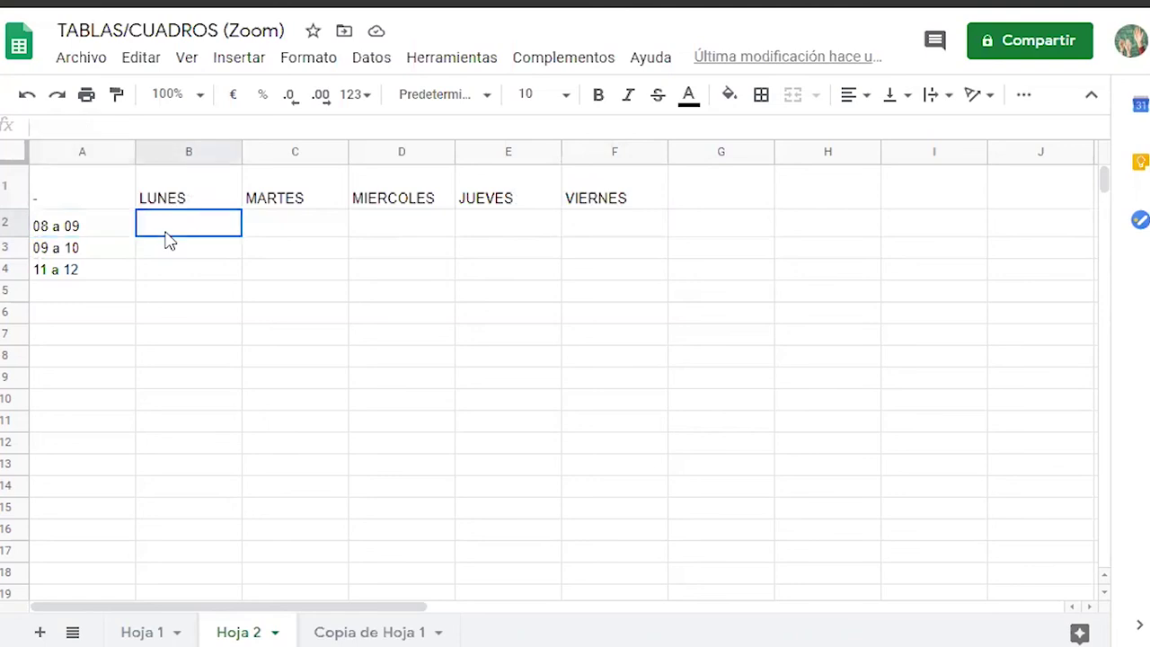
Examine on Hoja 1 how each value in the employee table's first data row relates to its column heading.
{"action": "left_click", "coordinate": [150, 635]}
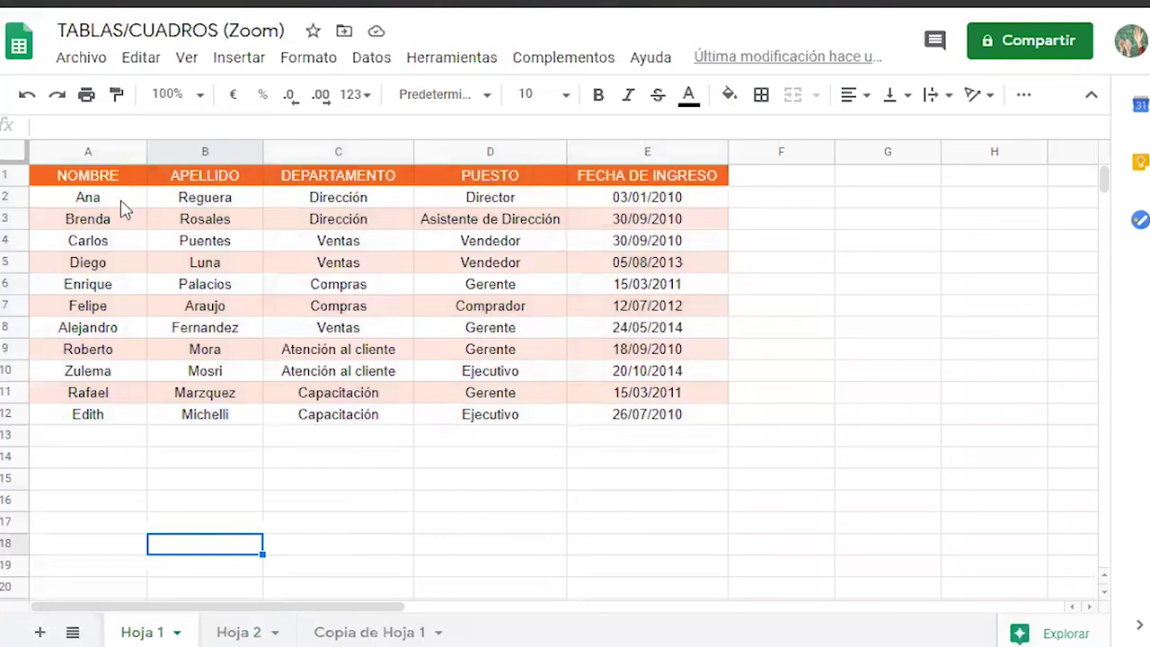
{"action": "left_click", "coordinate": [123, 203]}
{"action": "left_click", "coordinate": [118, 177]}
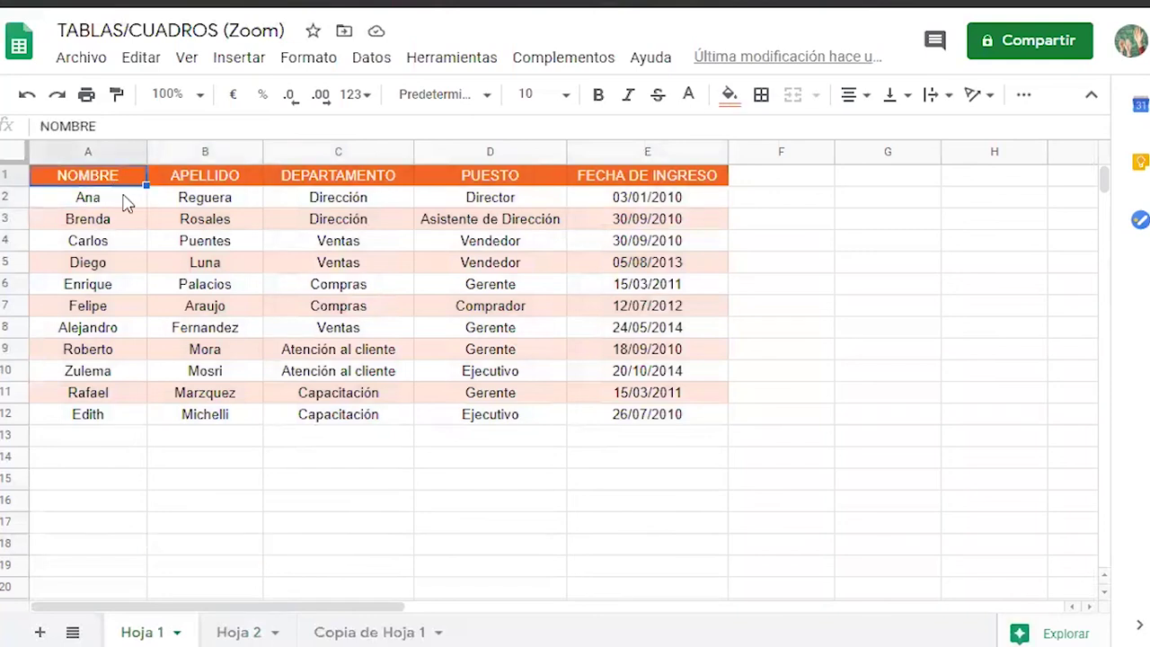
{"action": "left_click", "coordinate": [124, 201]}
{"action": "left_click", "coordinate": [219, 205]}
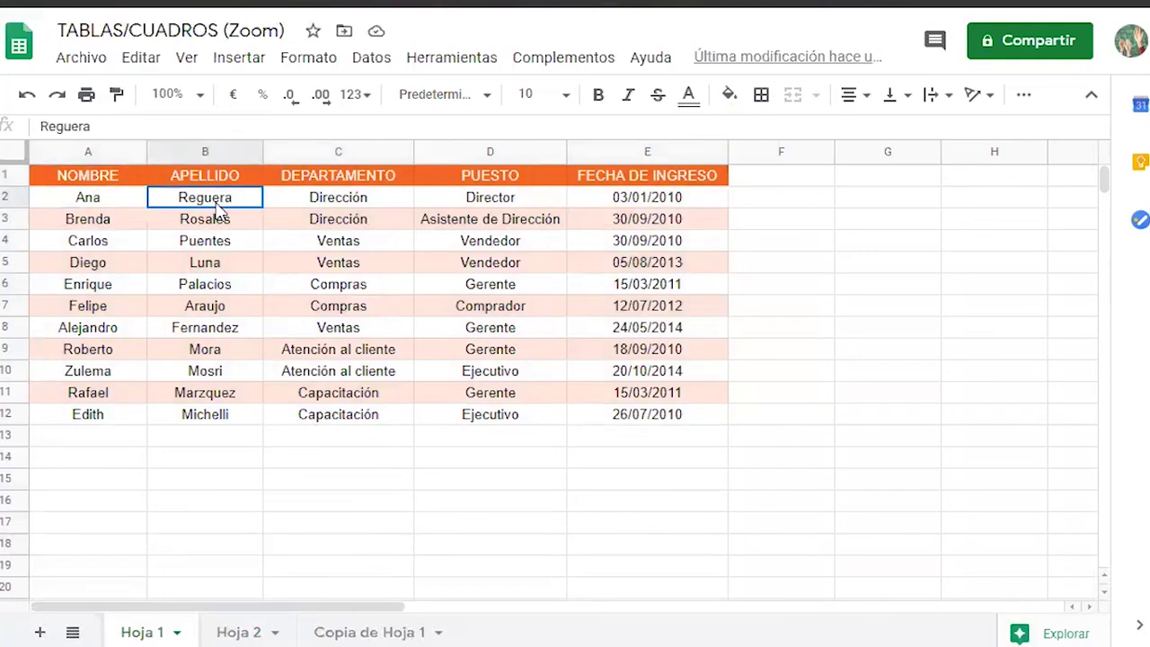
{"action": "left_click", "coordinate": [217, 178]}
{"action": "left_click", "coordinate": [217, 203]}
{"action": "left_click", "coordinate": [362, 204]}
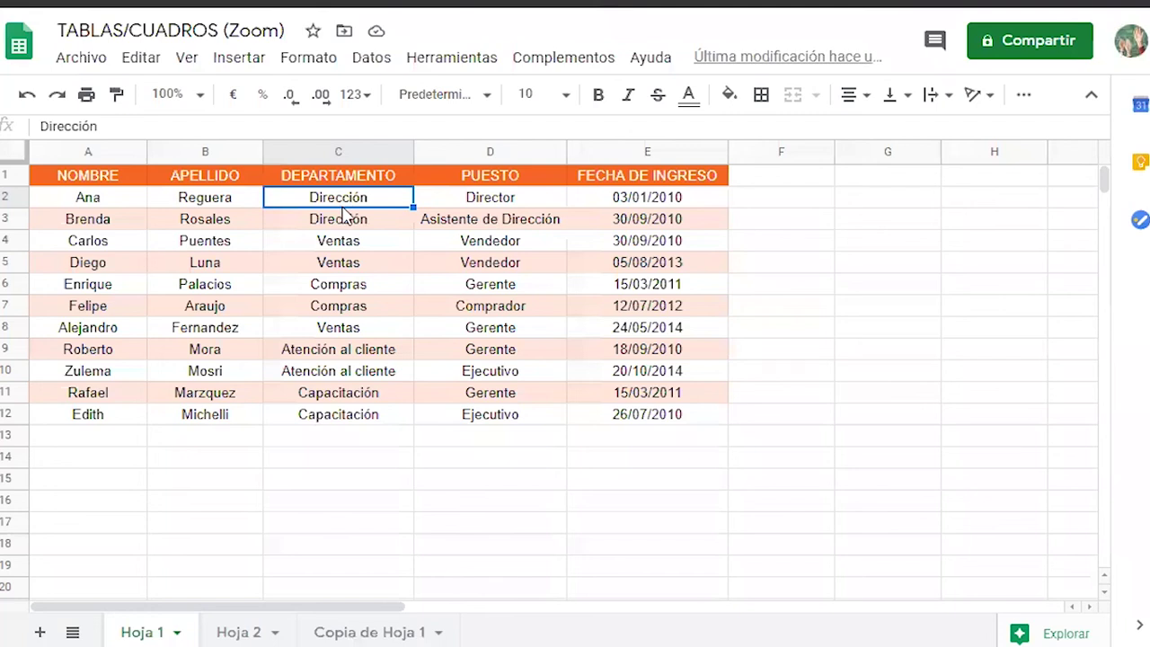
{"action": "left_click", "coordinate": [465, 204]}
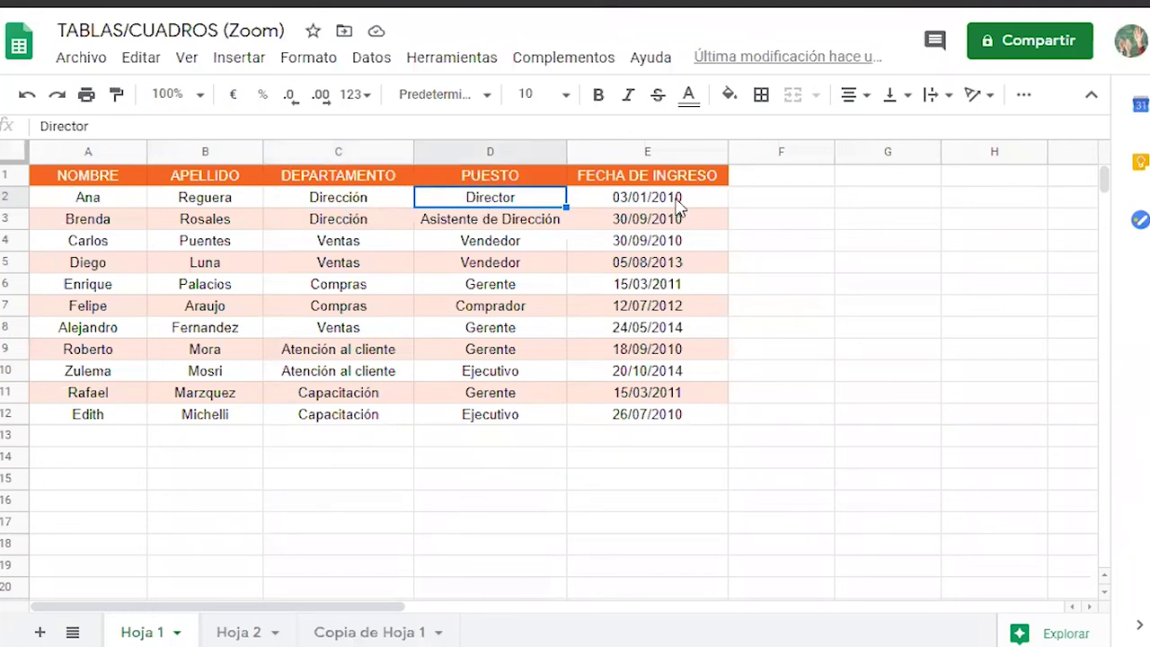
{"action": "left_click", "coordinate": [680, 207]}
{"action": "left_click", "coordinate": [676, 178]}
{"action": "left_click", "coordinate": [681, 208]}
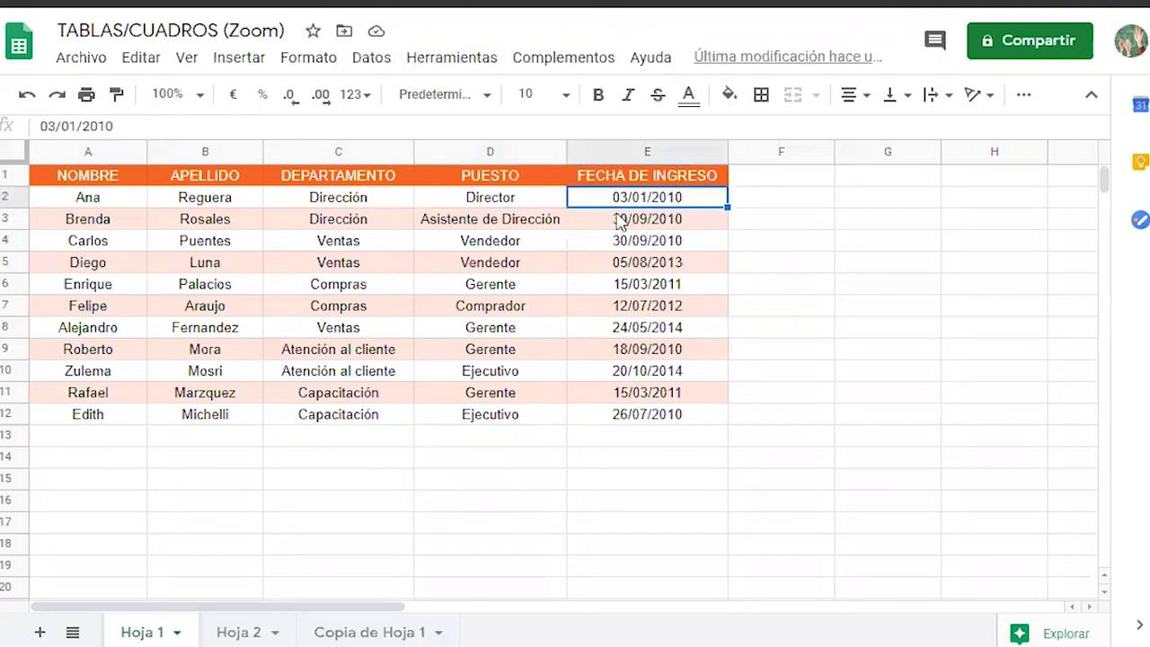
Examine the products and their available quantities under the column headings on Copia de Hoja 1.
{"action": "left_click", "coordinate": [372, 630]}
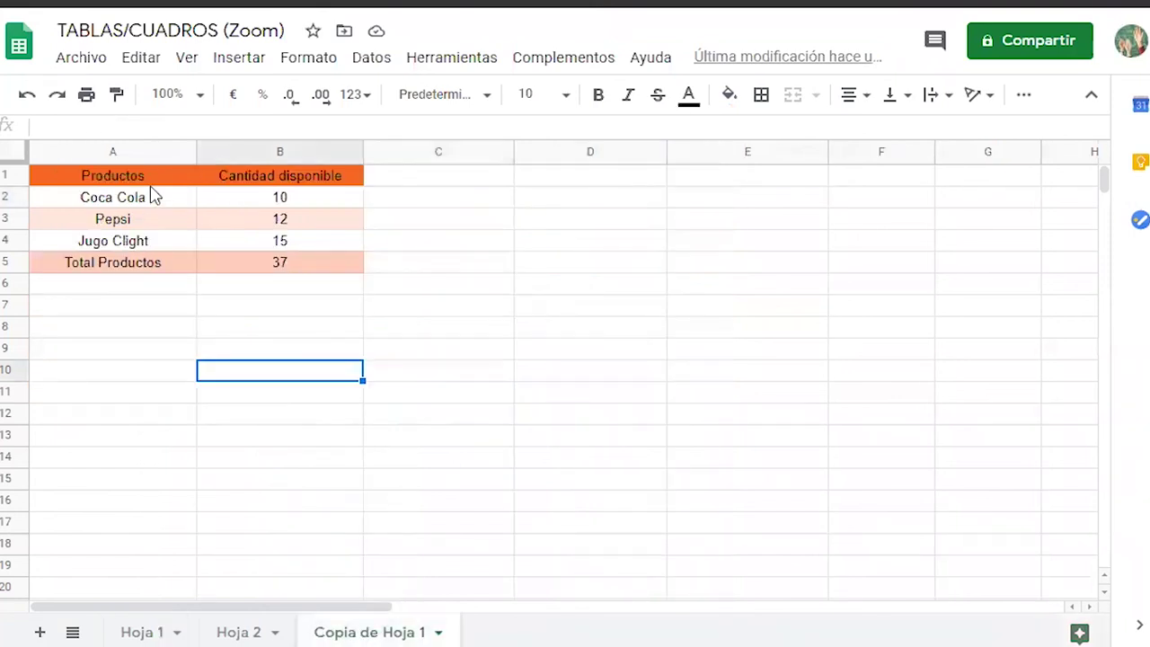
{"action": "left_click", "coordinate": [148, 178]}
{"action": "left_click", "coordinate": [141, 205]}
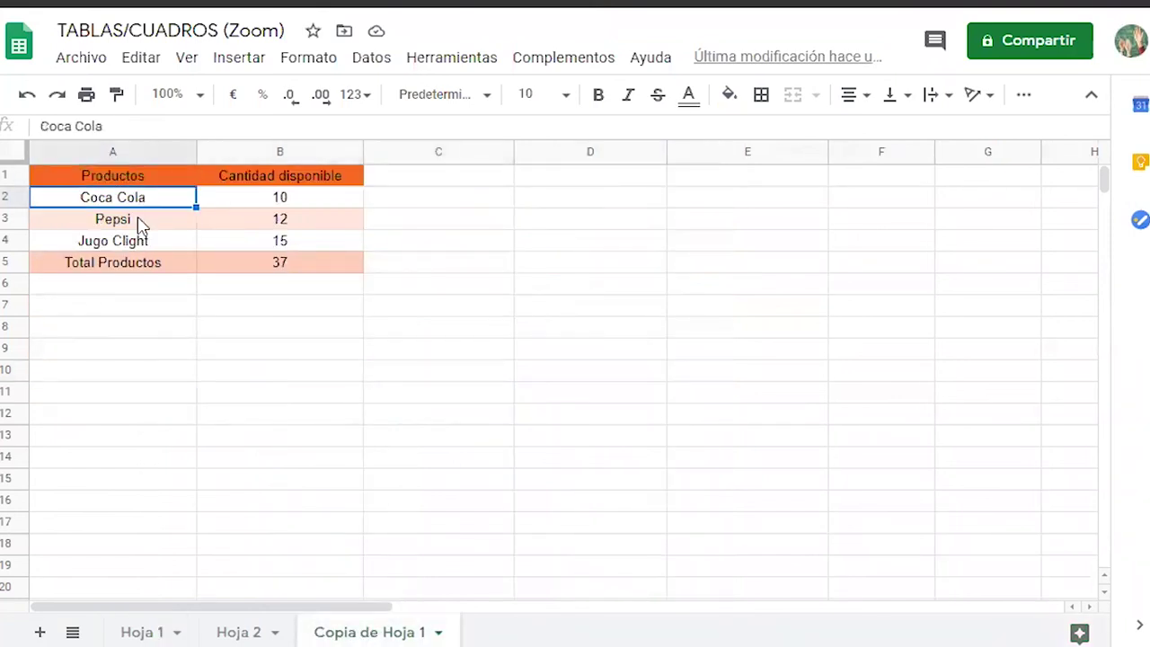
{"action": "left_click", "coordinate": [136, 226]}
{"action": "left_click", "coordinate": [140, 244]}
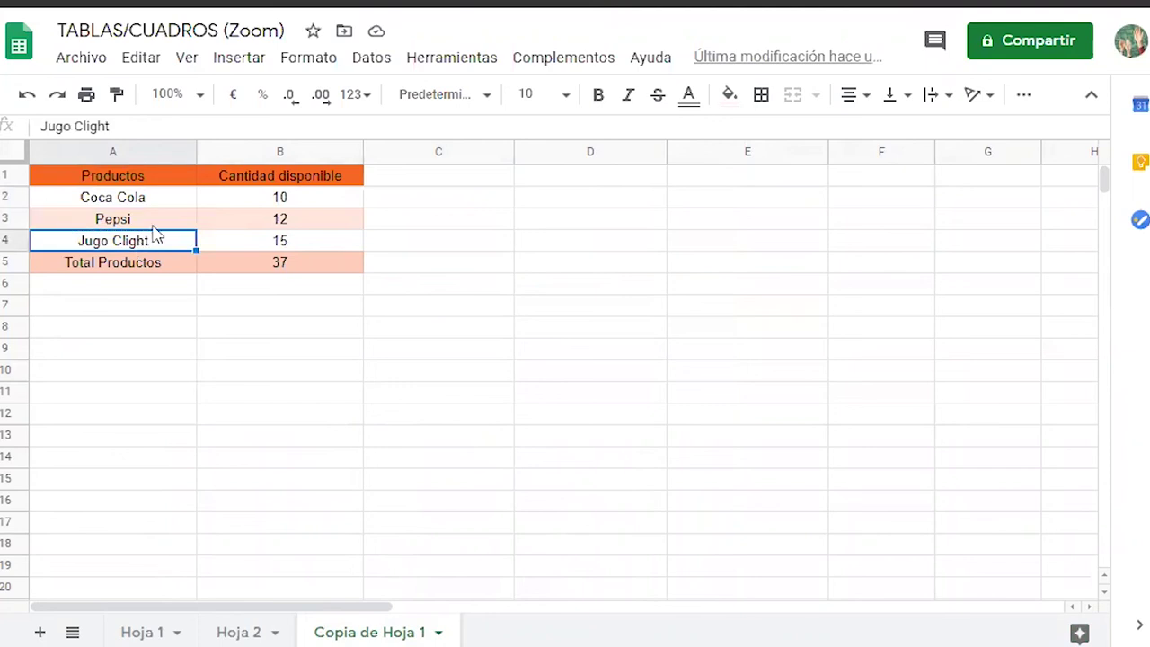
{"action": "left_click", "coordinate": [278, 200]}
{"action": "left_click", "coordinate": [270, 225]}
{"action": "left_click", "coordinate": [264, 243]}
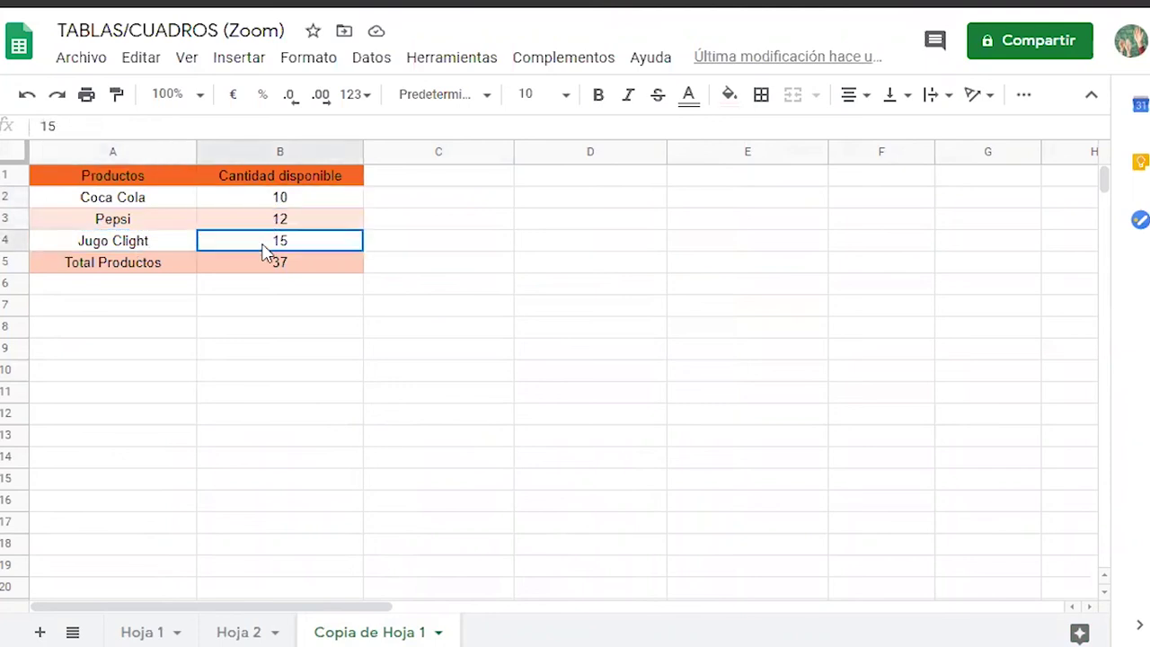
{"action": "key", "text": "BackSpace"}
Apply grey alternating colours to the schedule range A1:F4 on Hoja 2, with a header and no footer.
{"action": "left_click", "coordinate": [243, 637]}
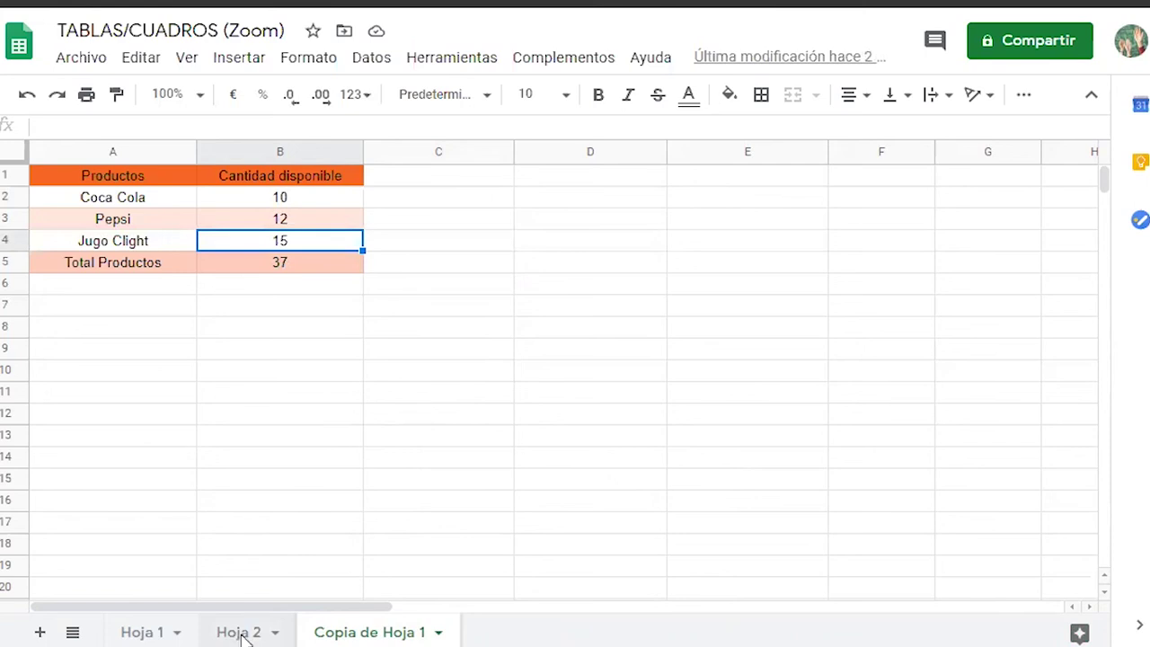
{"action": "left_click", "coordinate": [241, 635]}
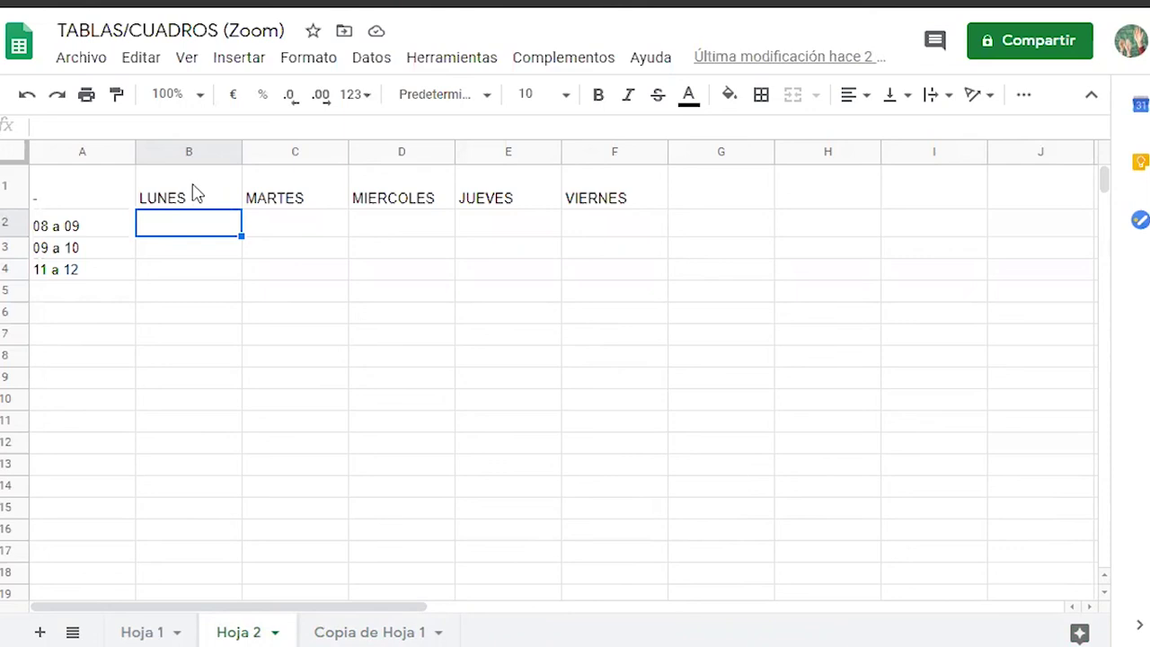
{"action": "left_click", "coordinate": [196, 194]}
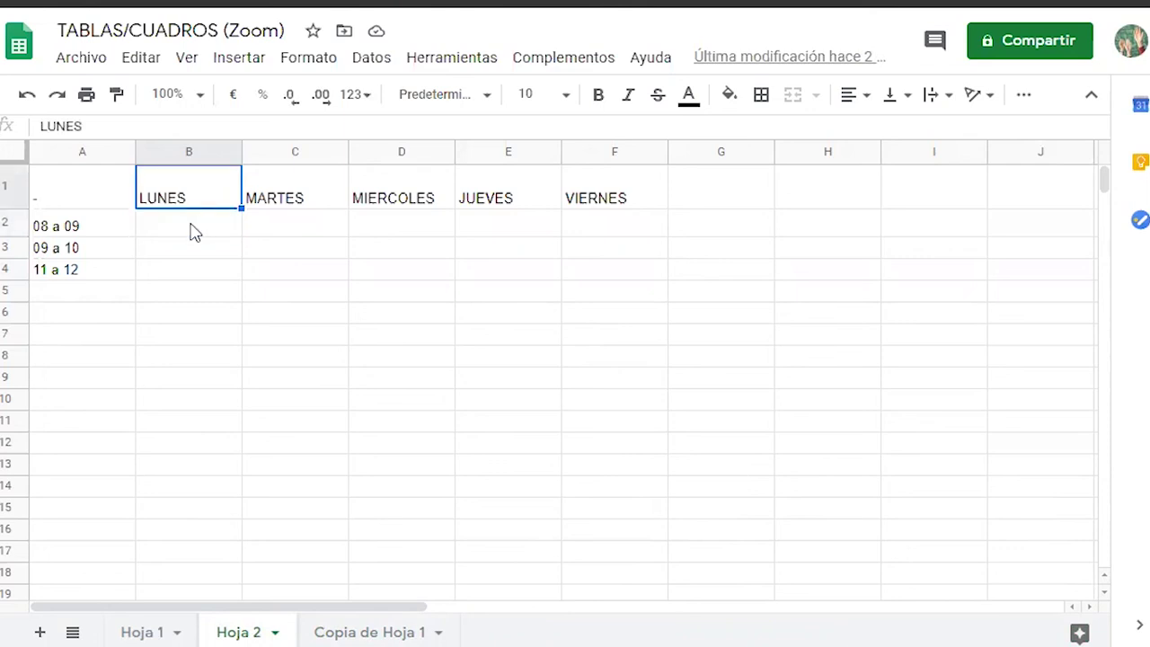
{"action": "left_click", "coordinate": [184, 232]}
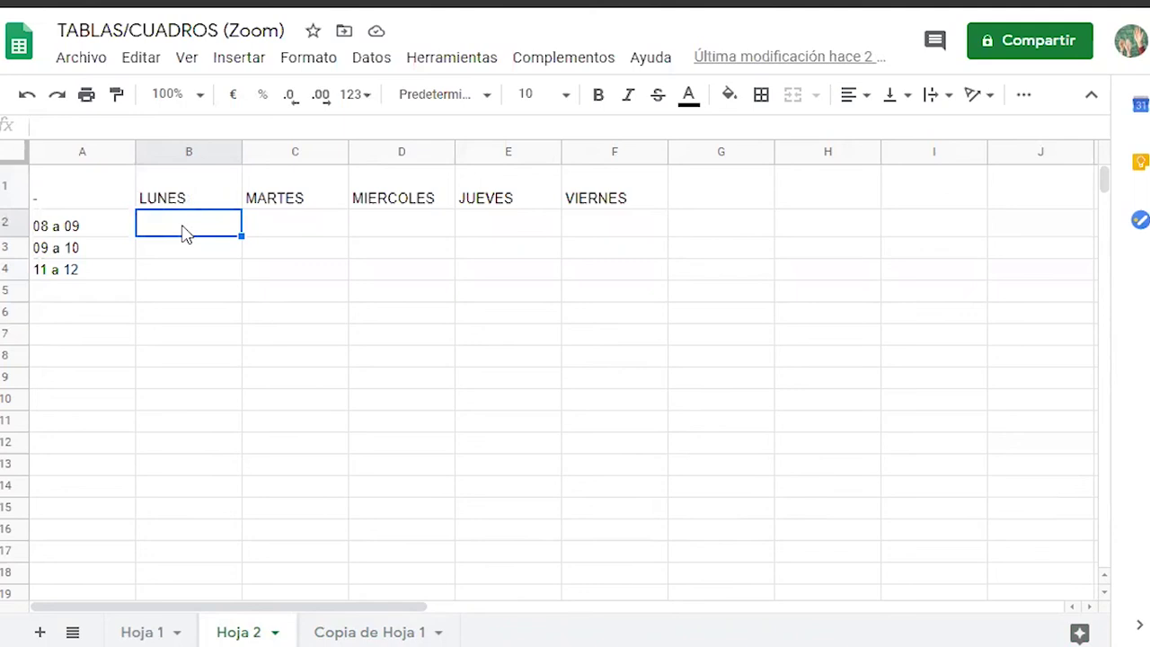
{"action": "left_click_drag", "start_coordinate": [81, 193], "coordinate": [624, 276]}
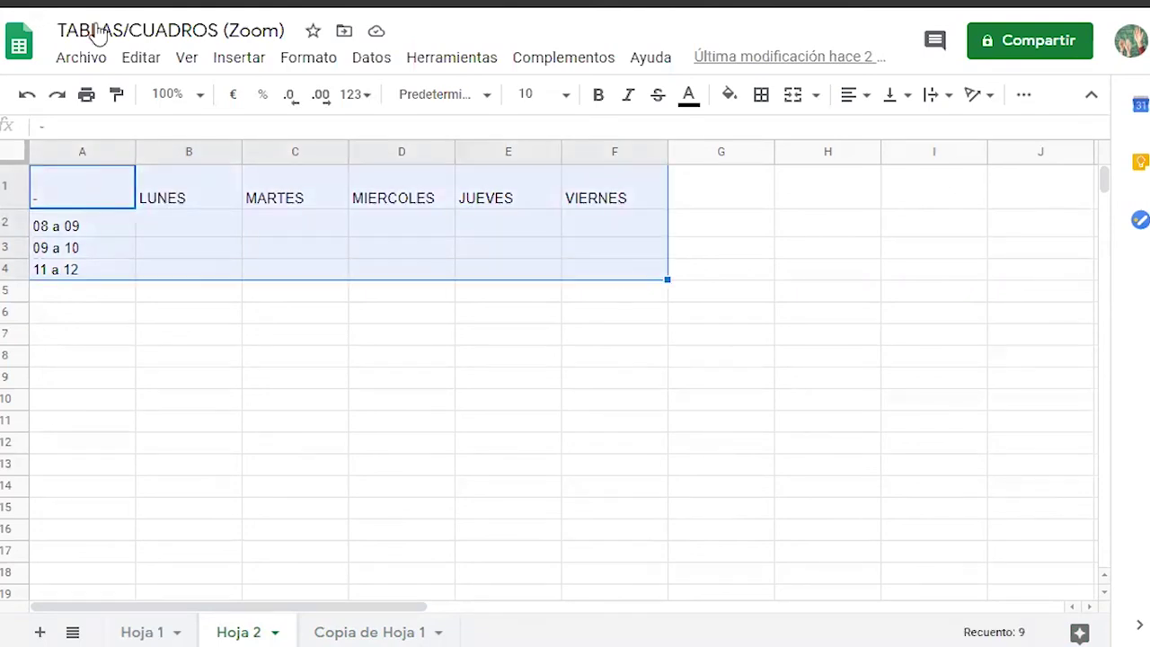
{"action": "left_click", "coordinate": [304, 65]}
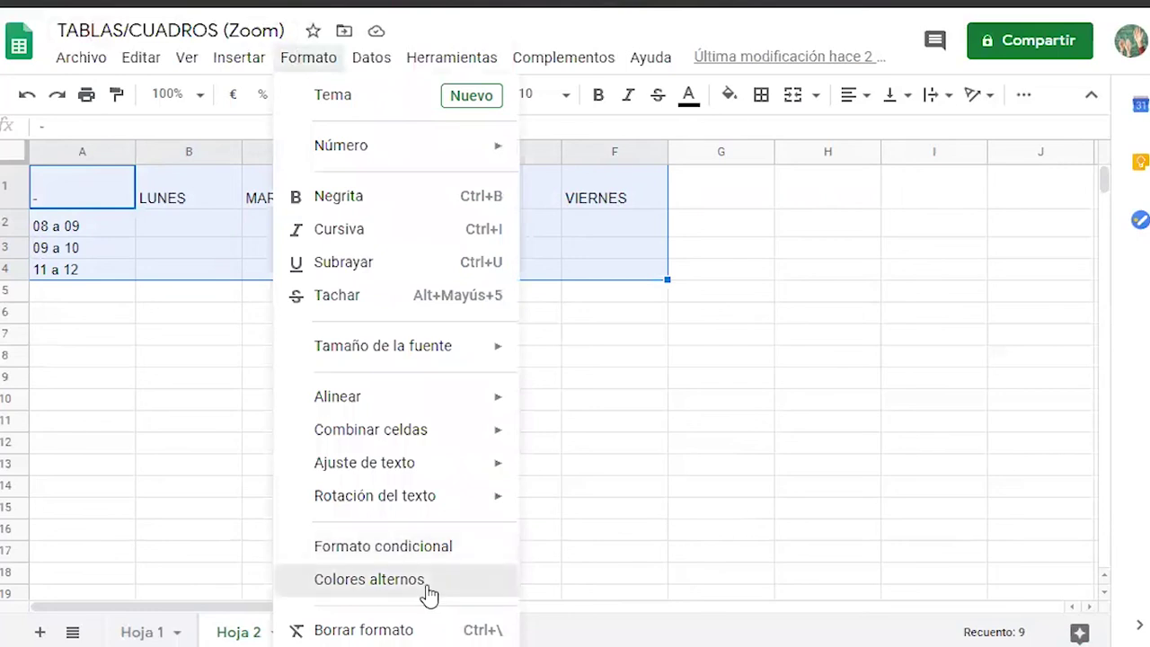
{"action": "left_click", "coordinate": [429, 593]}
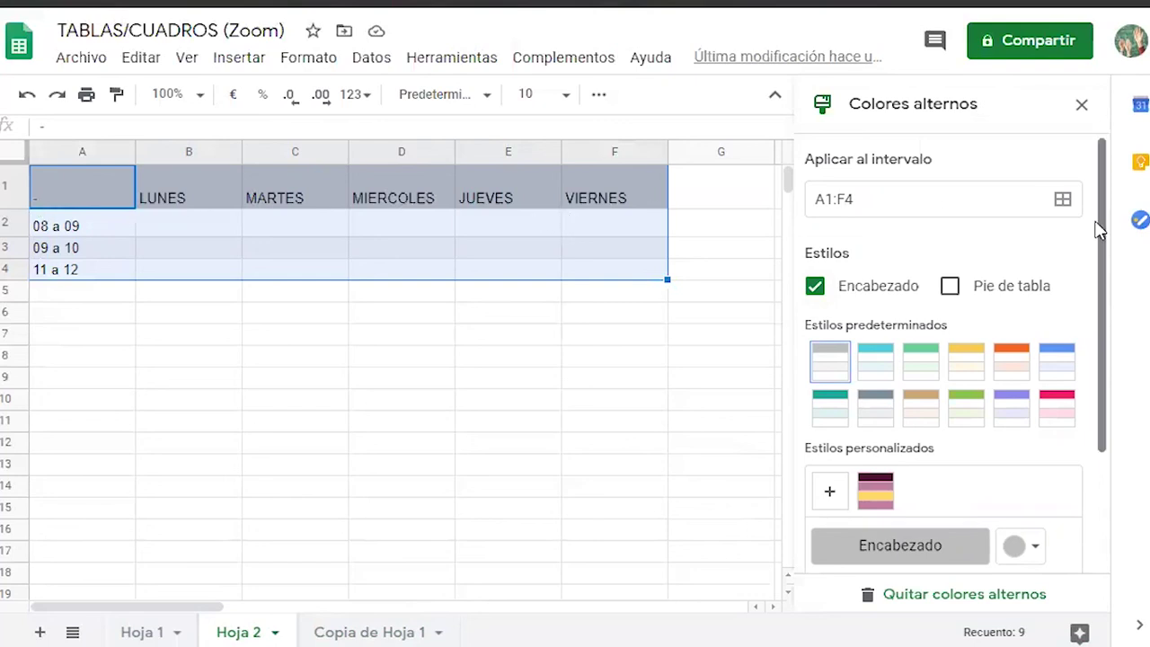
{"action": "left_click", "coordinate": [950, 287]}
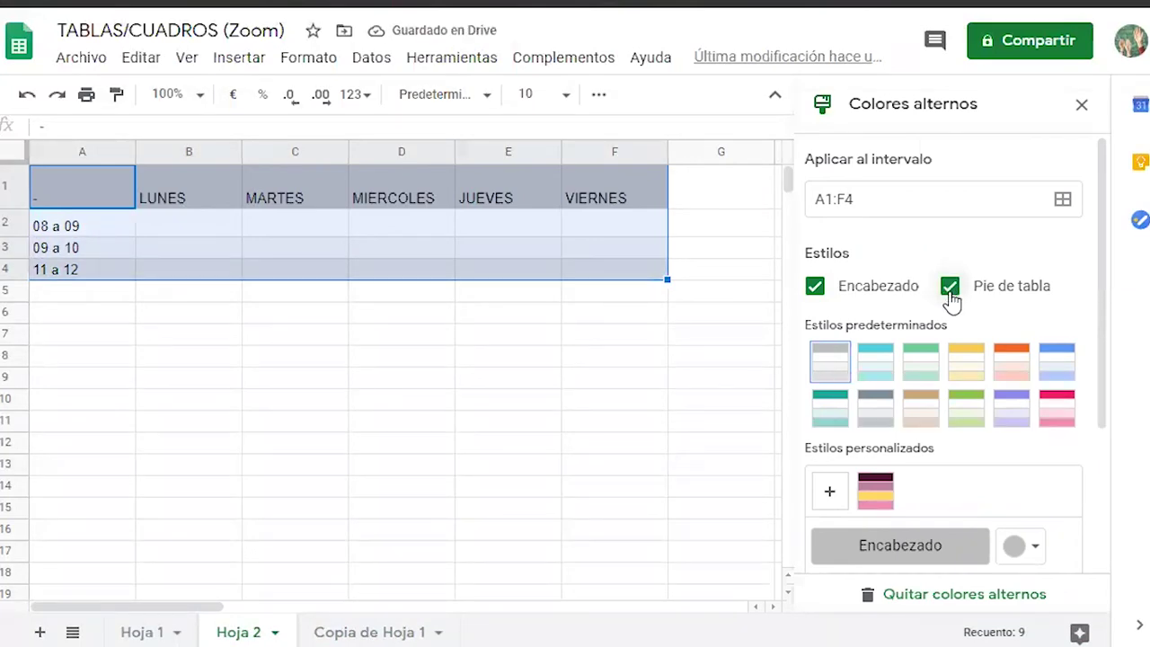
{"action": "left_click", "coordinate": [950, 288]}
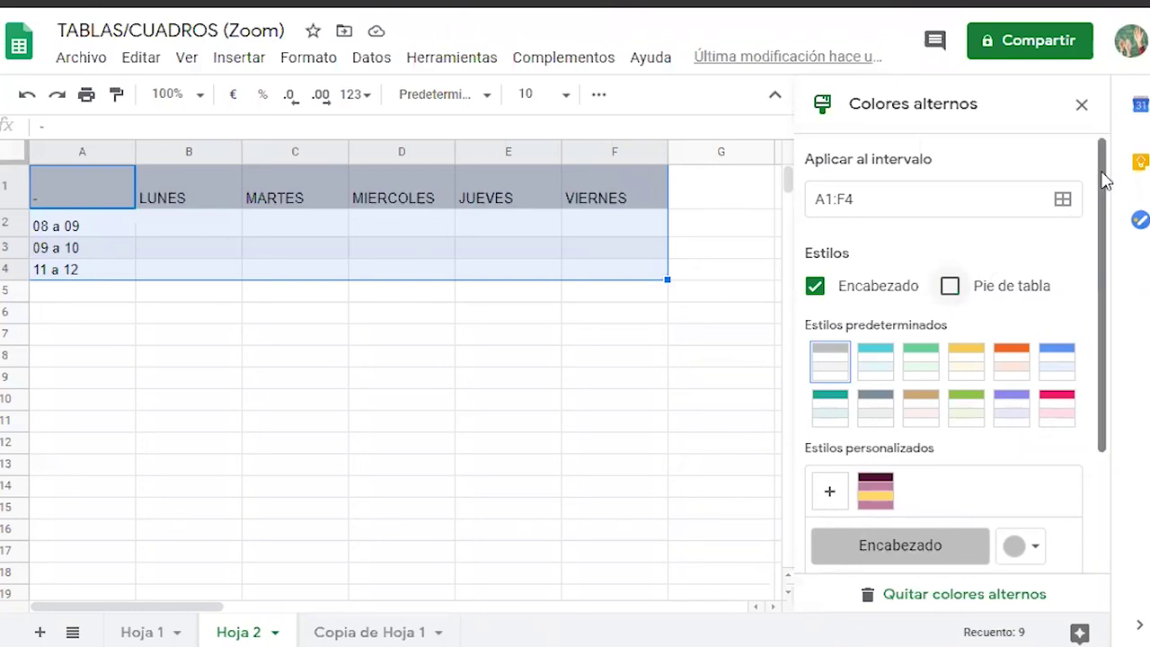
Switch the schedule's alternating colours to the predefined pink style with the dark pink header and apply it.
{"action": "left_click_drag", "start_coordinate": [1102, 177], "coordinate": [1107, 296]}
{"action": "scroll", "coordinate": [1105, 269], "scroll_direction": "up", "scroll_amount": 2}
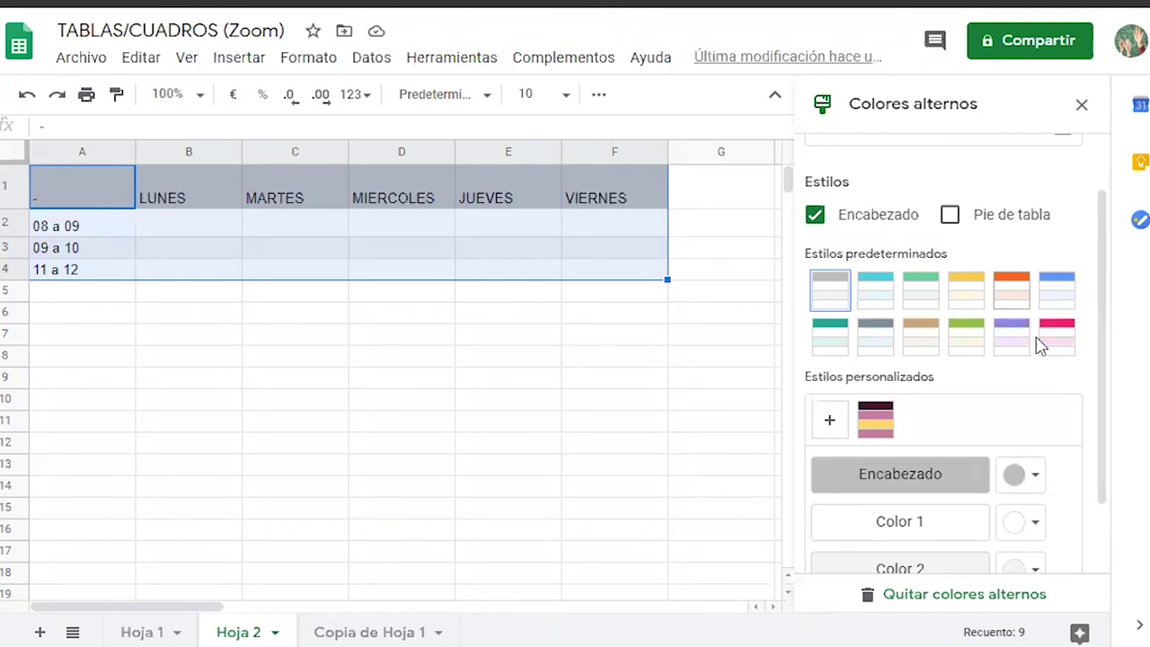
{"action": "left_click", "coordinate": [1056, 337]}
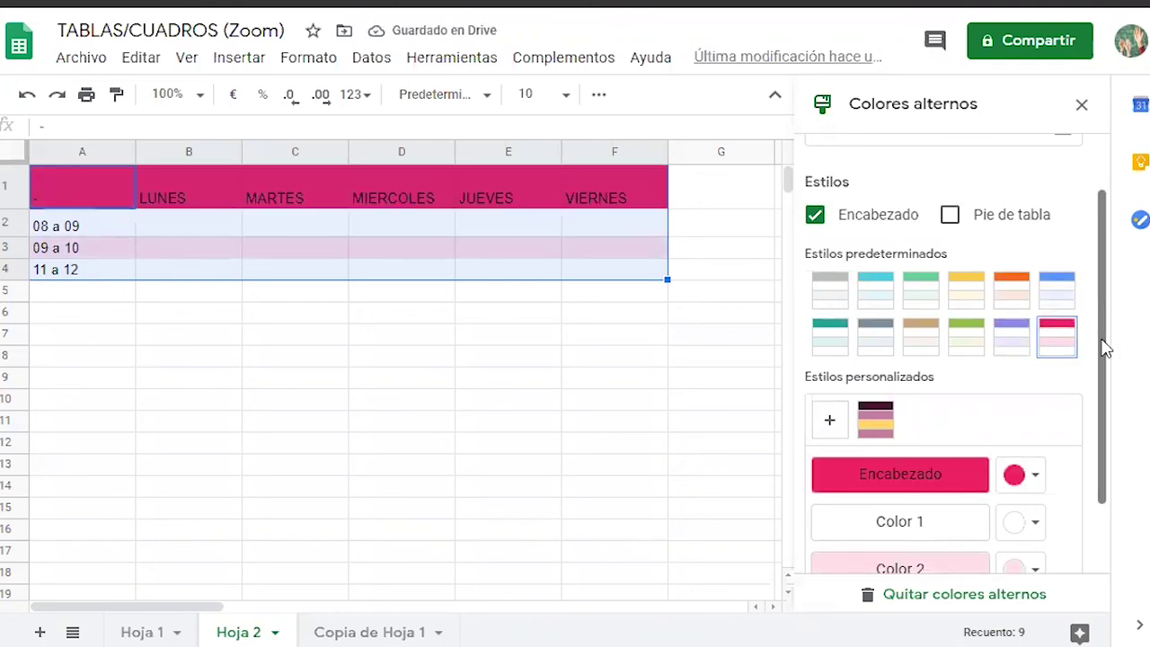
{"action": "scroll", "coordinate": [1105, 348], "scroll_direction": "down", "scroll_amount": 3}
{"action": "scroll", "coordinate": [983, 154], "scroll_direction": "up", "scroll_amount": 4}
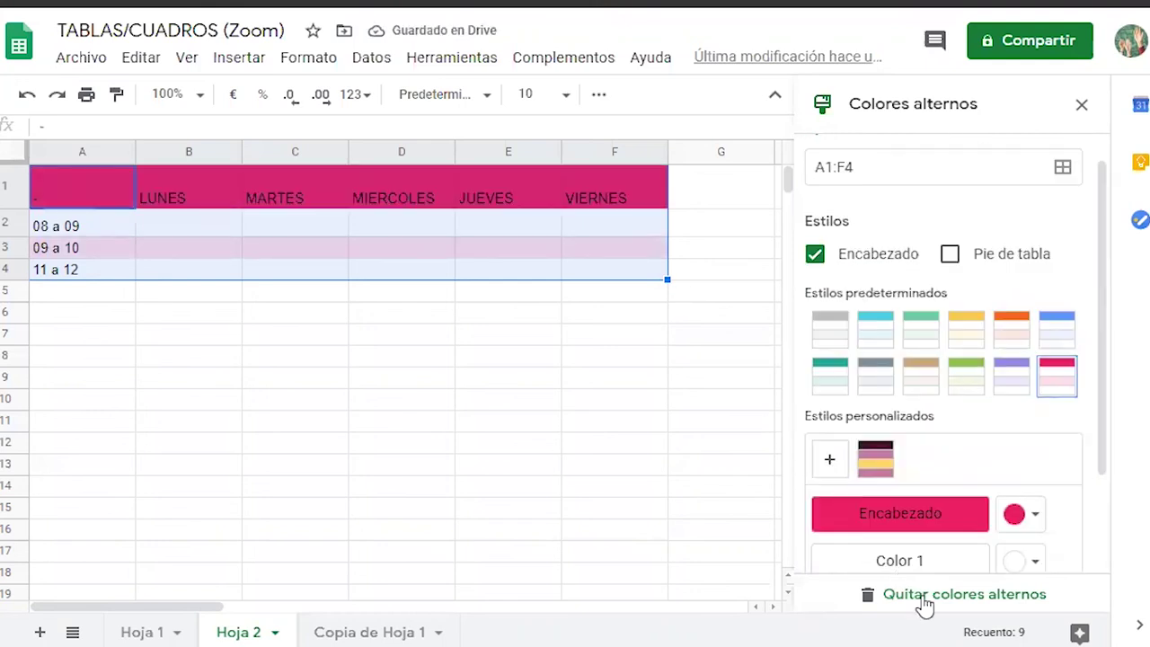
{"action": "scroll", "coordinate": [1105, 475], "scroll_direction": "down", "scroll_amount": 2}
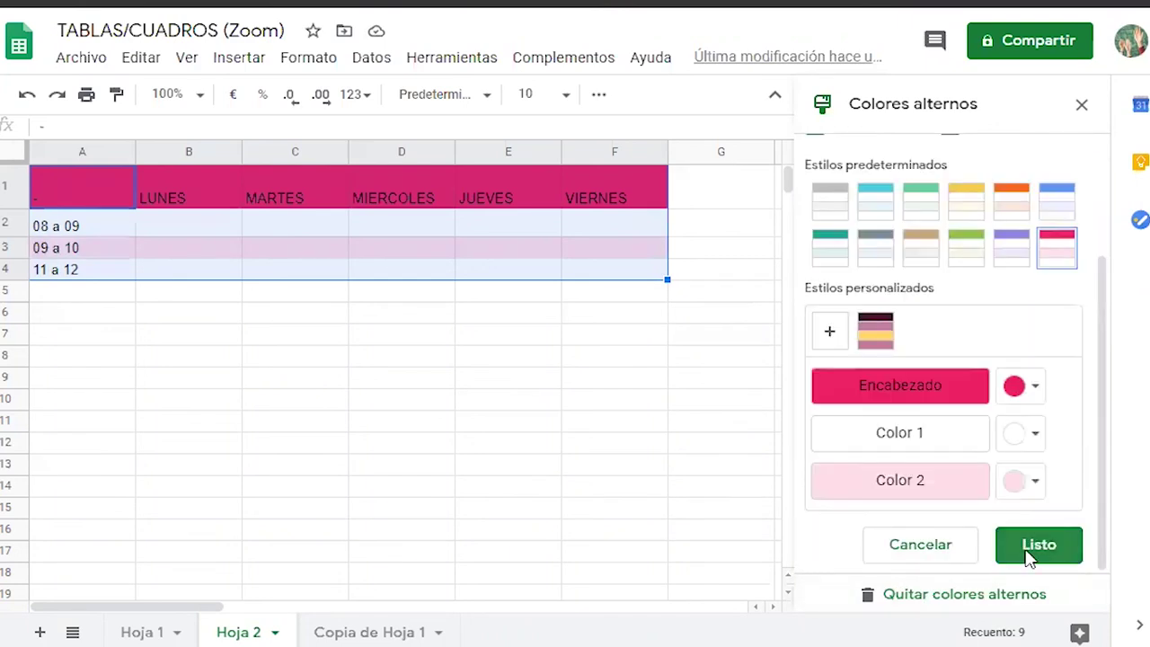
{"action": "left_click", "coordinate": [1030, 555]}
{"action": "left_click", "coordinate": [569, 382]}
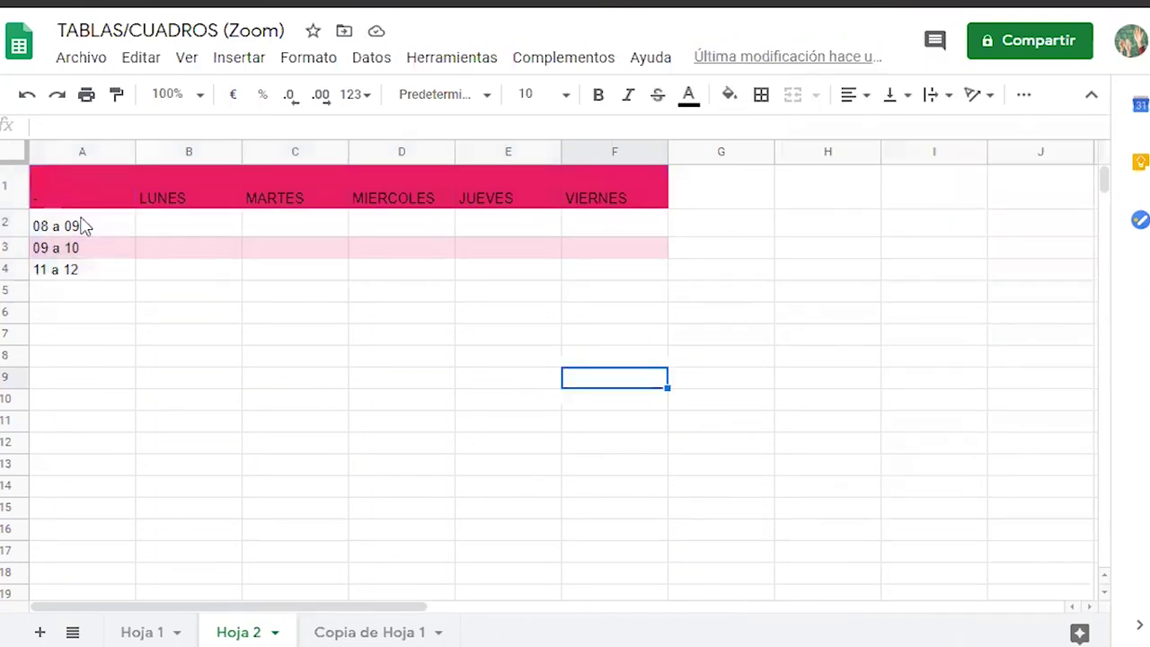
Fill the time slot cells A2:A4 with the same custom dark pink as the weekday header row.
{"action": "left_click_drag", "start_coordinate": [81, 225], "coordinate": [84, 277]}
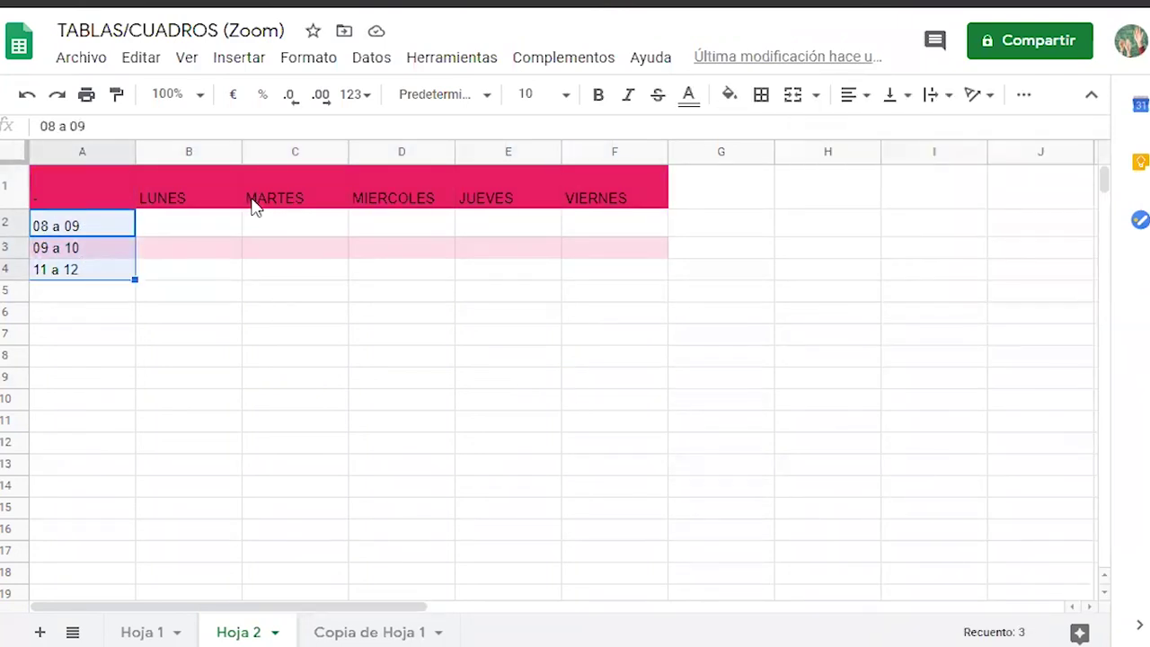
{"action": "left_click", "coordinate": [729, 97]}
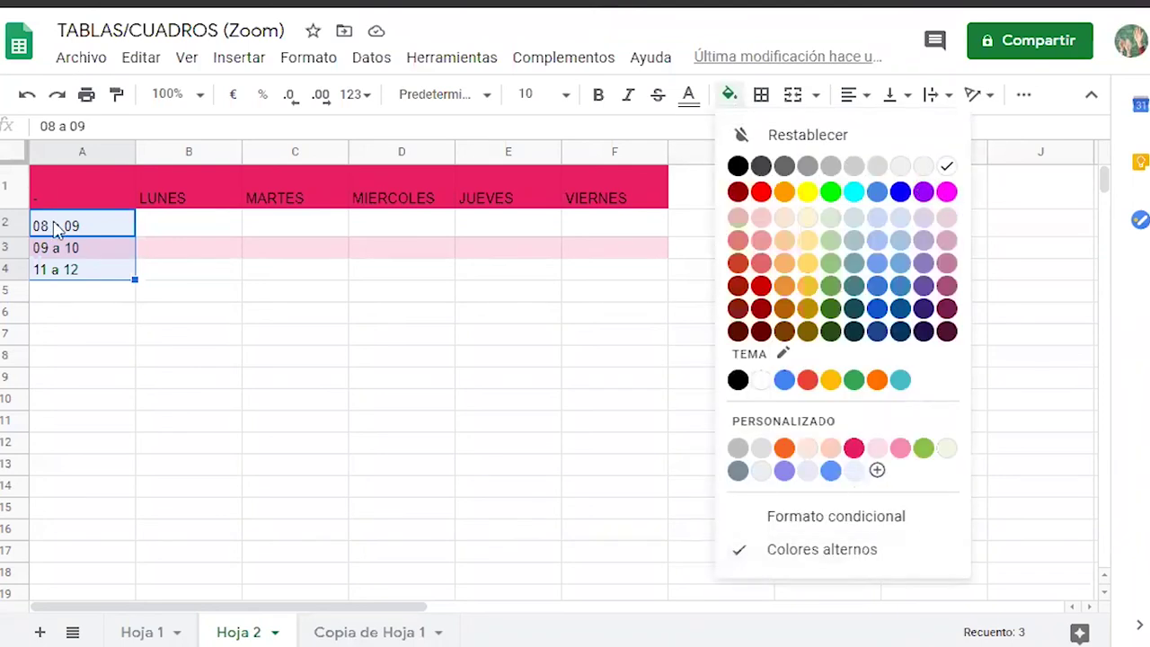
{"action": "left_click", "coordinate": [854, 448]}
{"action": "left_click", "coordinate": [506, 359]}
{"action": "left_click_drag", "start_coordinate": [108, 198], "coordinate": [663, 207]}
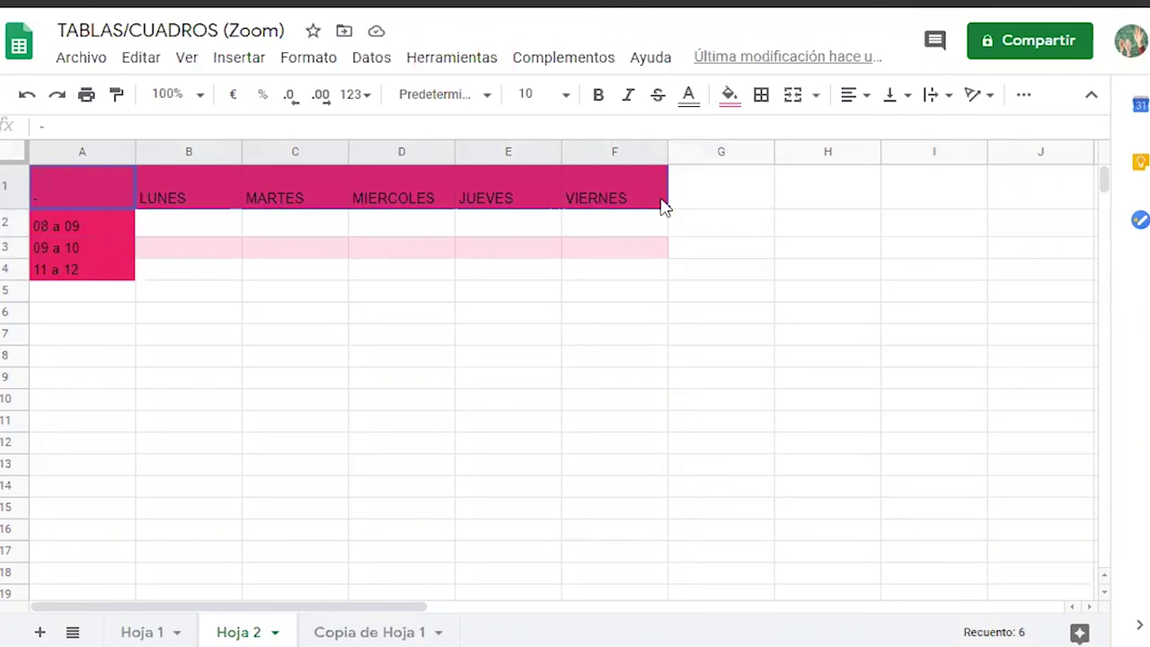
{"action": "left_click", "coordinate": [611, 315]}
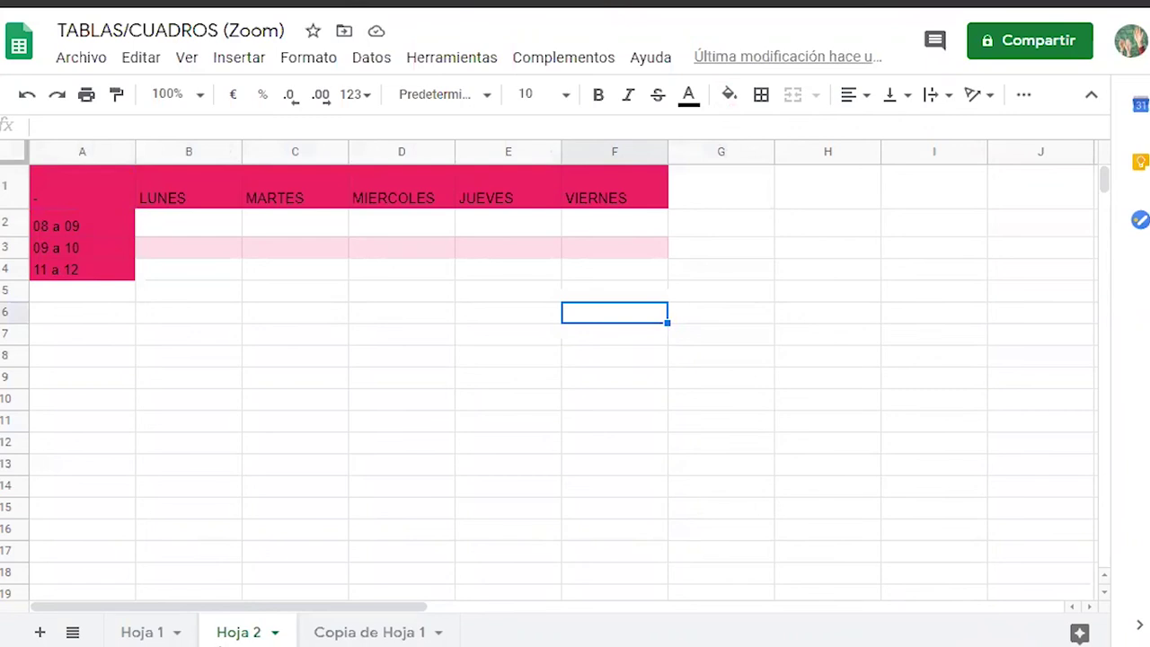
Narrow column A of the schedule on Hoja 2 to fit its time slots closely.
{"action": "left_click", "coordinate": [146, 632]}
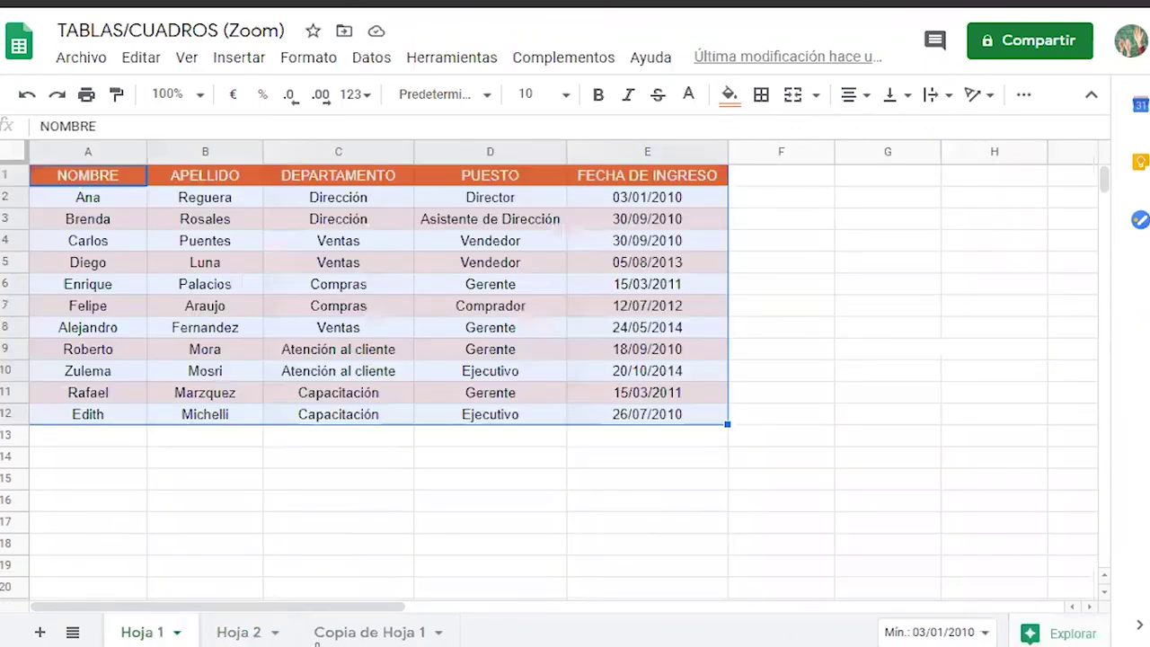
{"action": "left_click", "coordinate": [247, 636]}
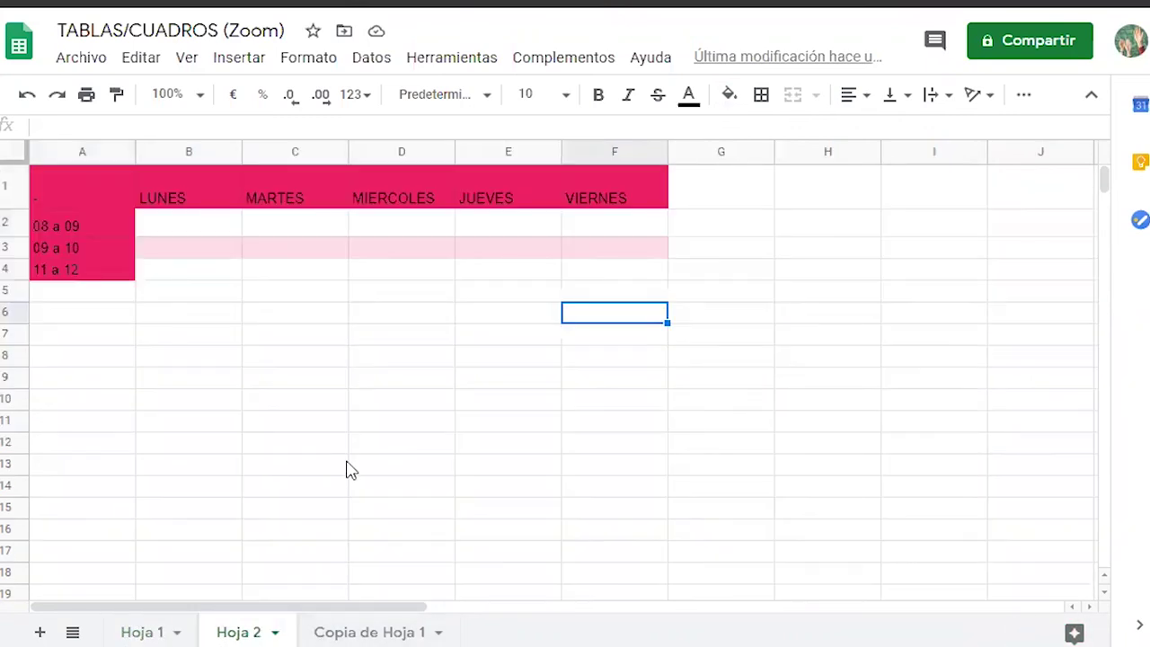
{"action": "left_click_drag", "start_coordinate": [133, 149], "coordinate": [102, 149]}
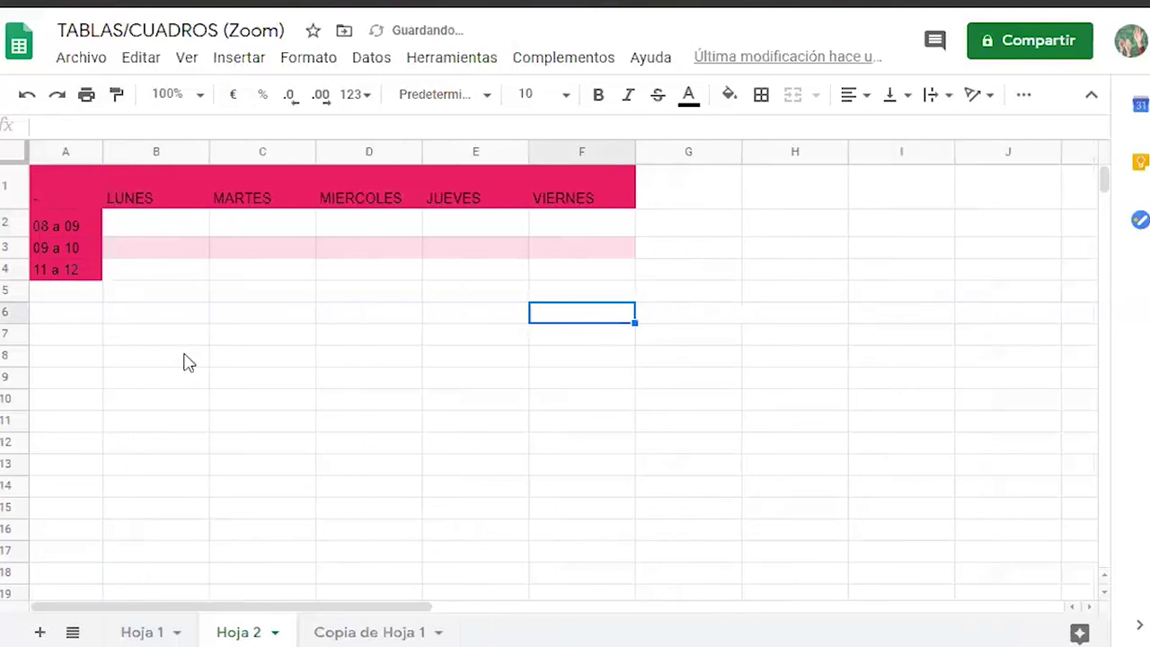
Compare the layout of the employee table on Hoja 1 with the products table on Copia de Hoja 1.
{"action": "left_click", "coordinate": [147, 634]}
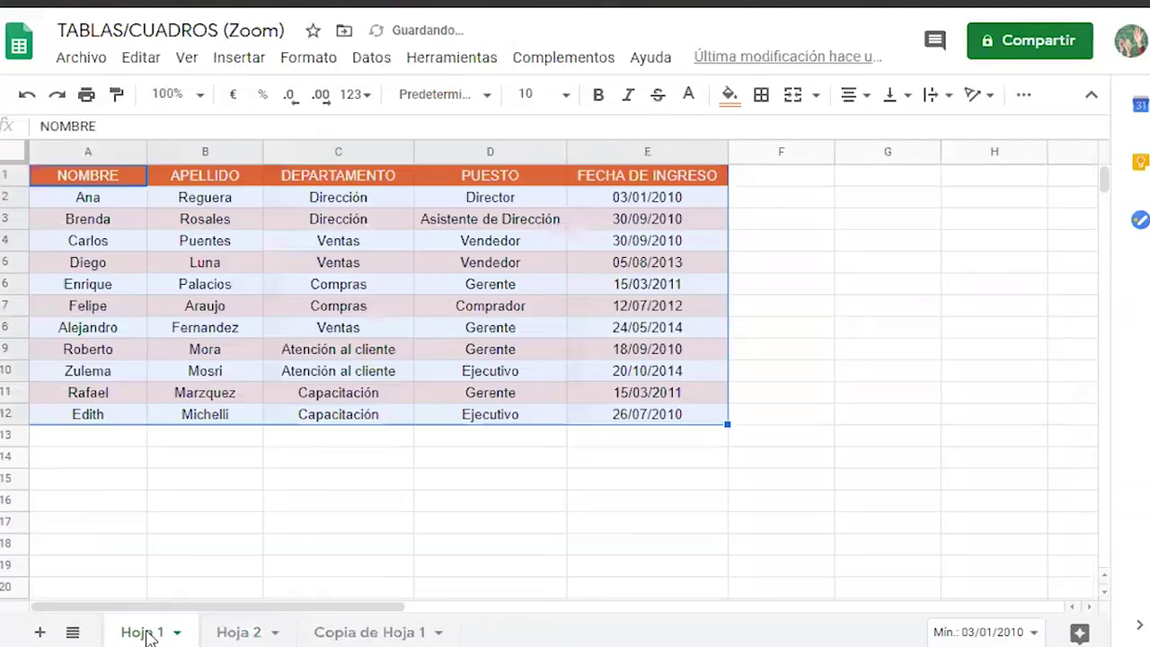
{"action": "left_click", "coordinate": [258, 544]}
{"action": "left_click_drag", "start_coordinate": [51, 182], "coordinate": [715, 414]}
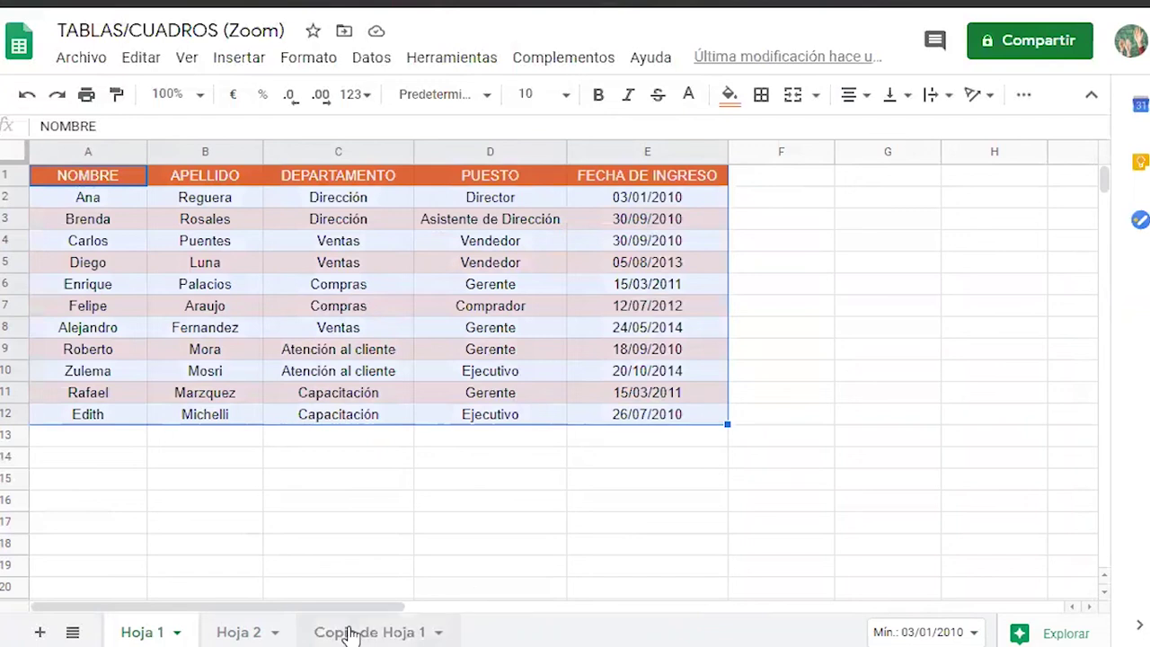
{"action": "left_click", "coordinate": [226, 215]}
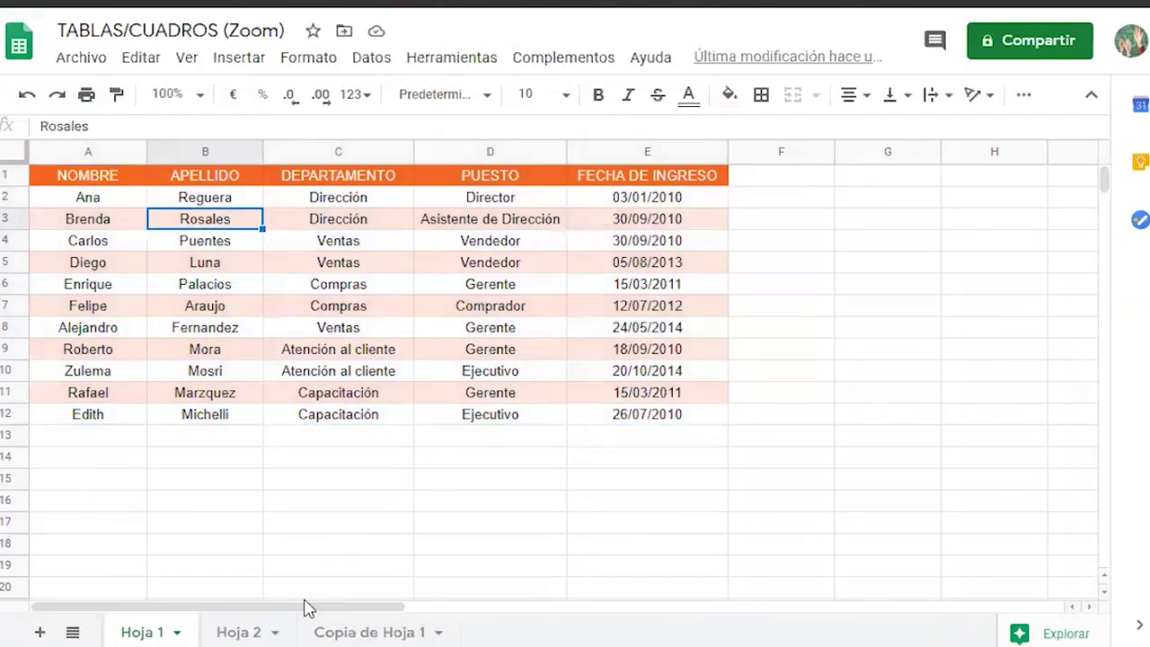
{"action": "left_click", "coordinate": [334, 635]}
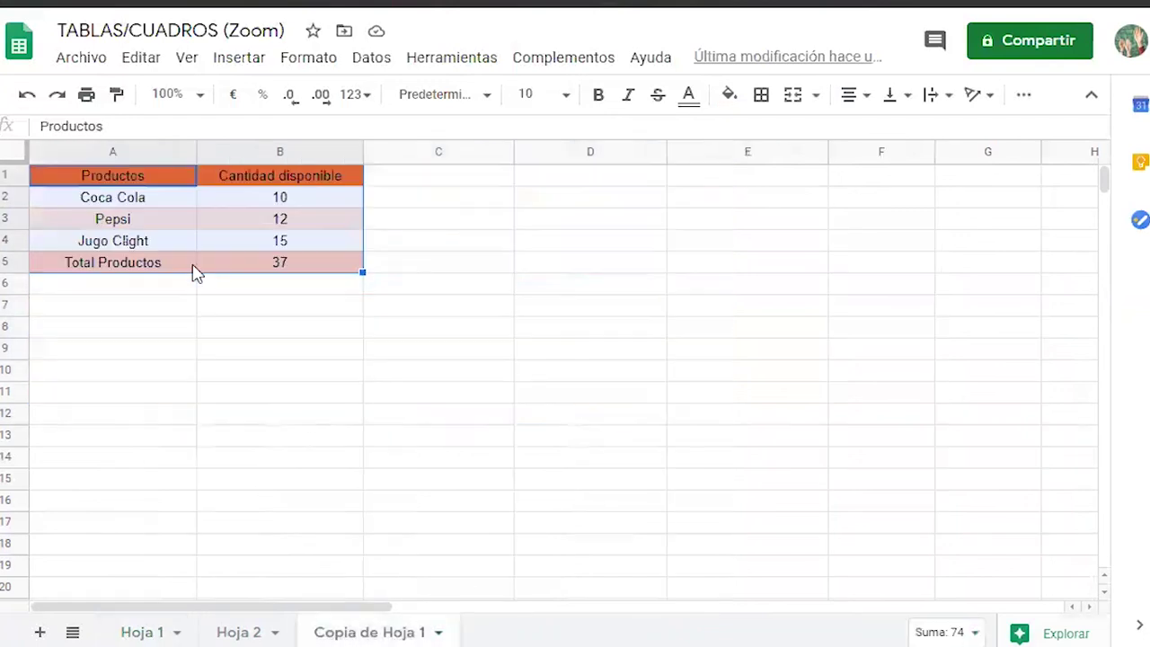
{"action": "left_click", "coordinate": [432, 249]}
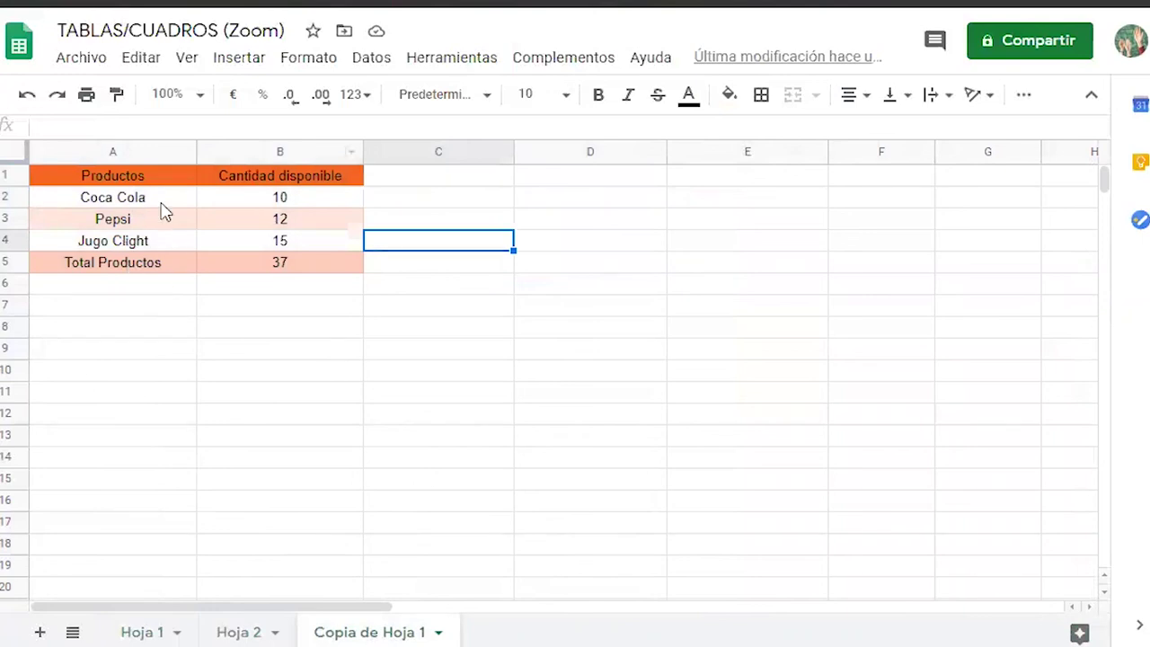
{"action": "left_click", "coordinate": [141, 632]}
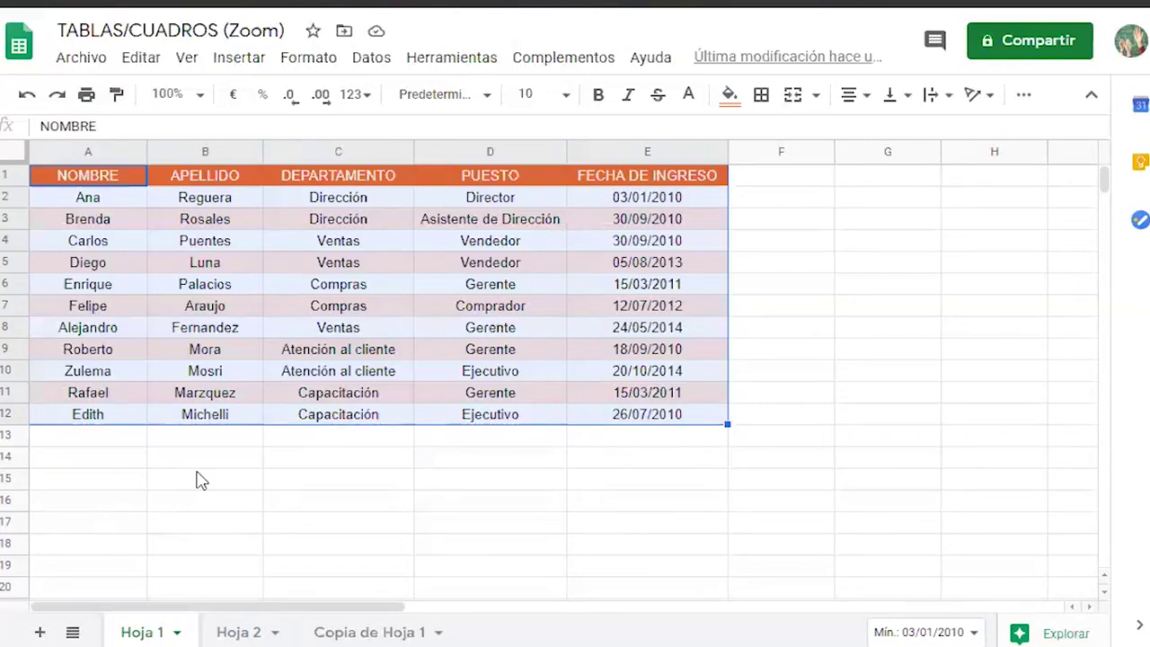
{"action": "left_click", "coordinate": [762, 231]}
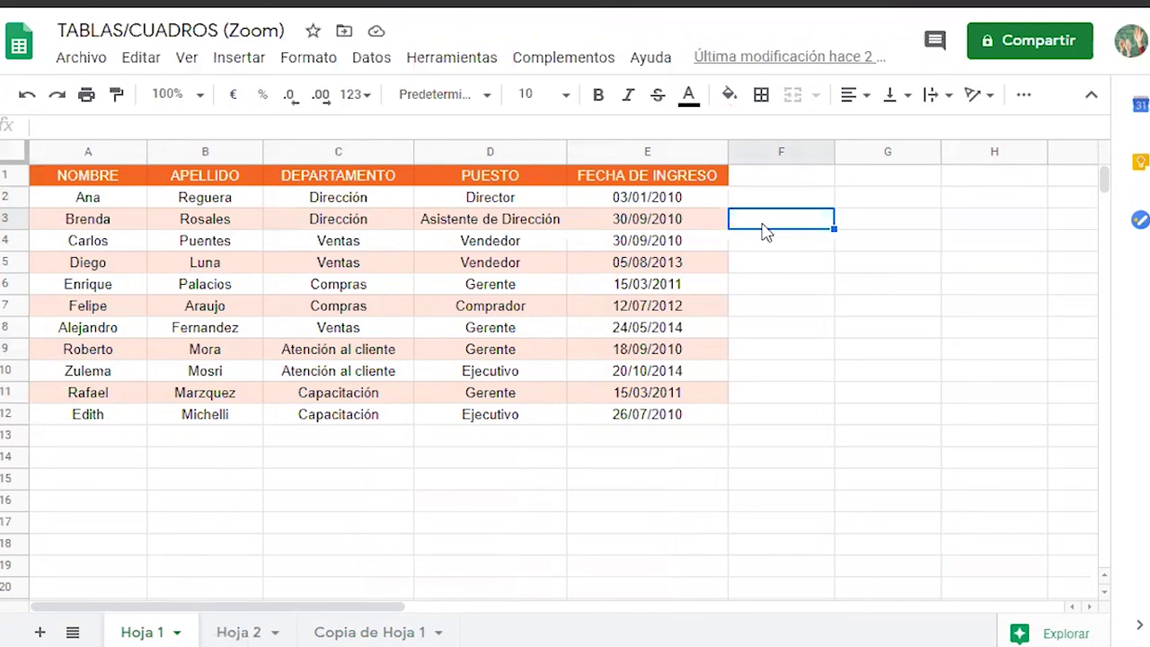
Review the header and row colours in the alternating colours settings of the employee table A1:E12 on Hoja 1.
{"action": "left_click_drag", "start_coordinate": [698, 426], "coordinate": [274, 315]}
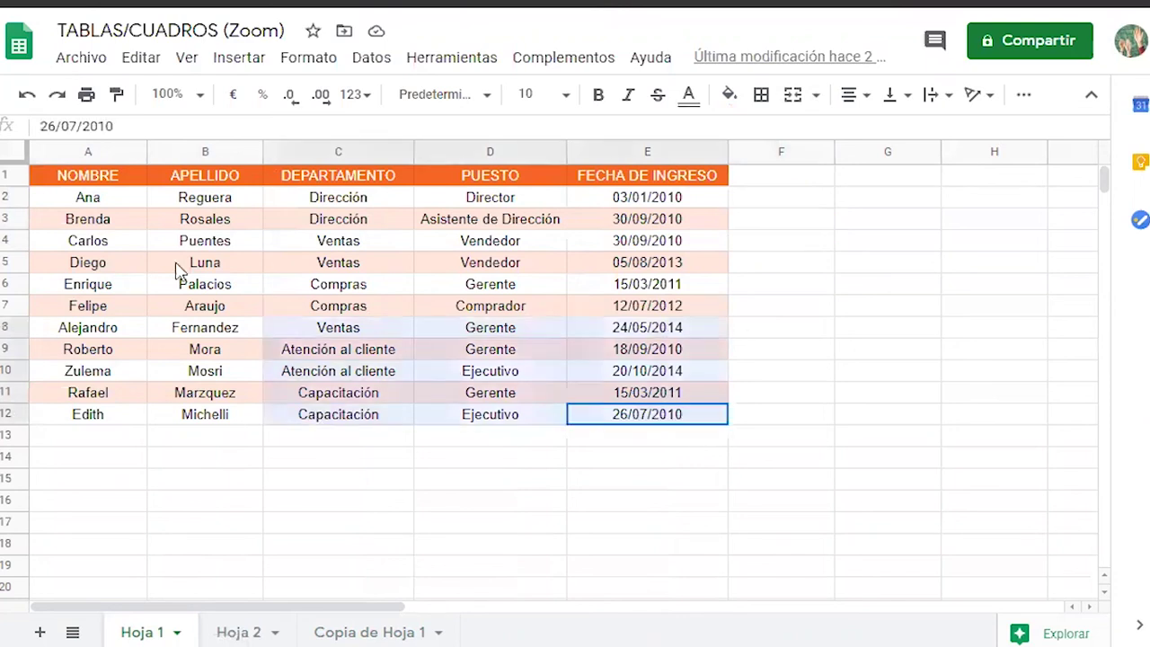
{"action": "left_click_drag", "start_coordinate": [177, 270], "coordinate": [59, 175]}
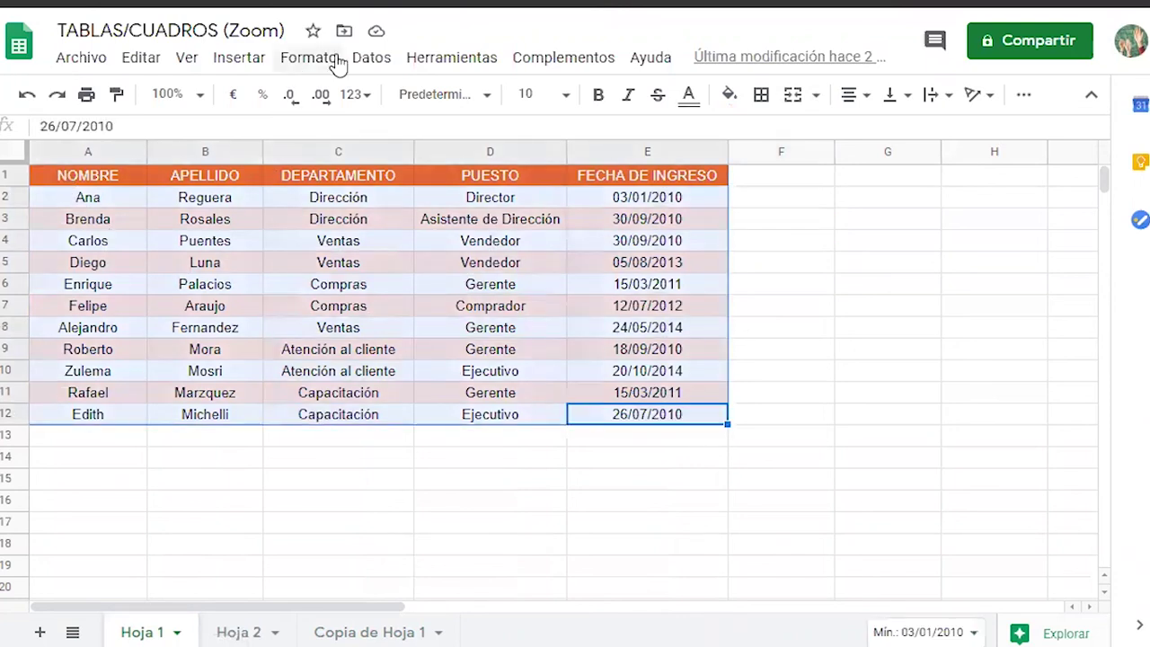
{"action": "left_click", "coordinate": [337, 64]}
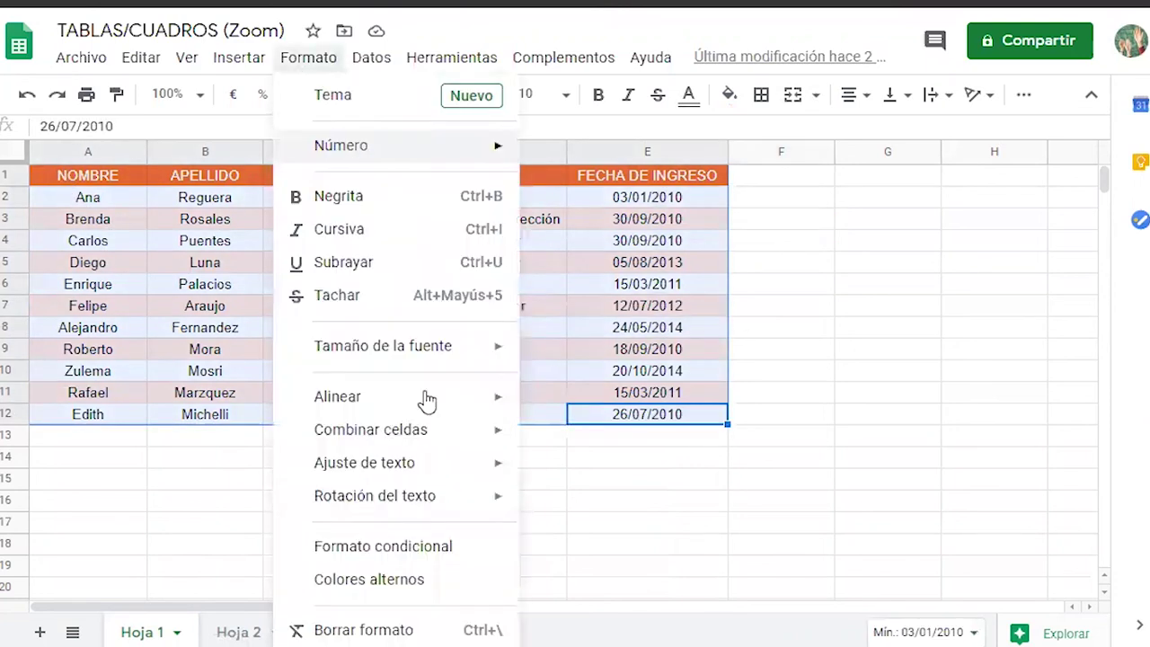
{"action": "left_click", "coordinate": [454, 582]}
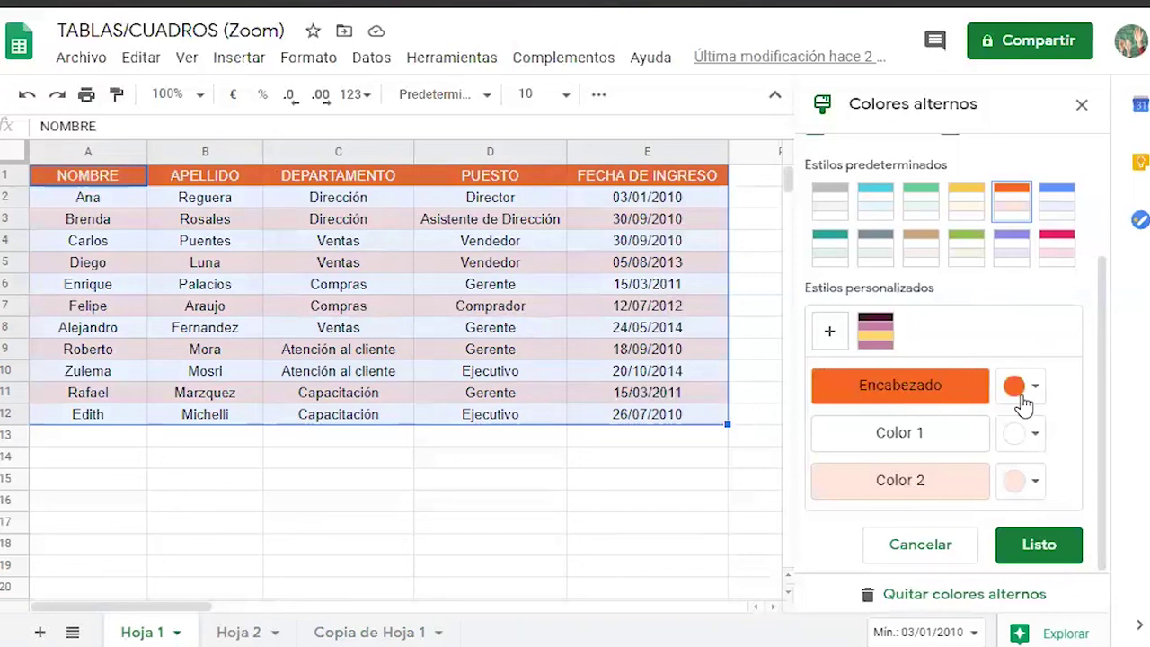
{"action": "left_click", "coordinate": [1024, 404]}
{"action": "left_click", "coordinate": [1033, 550]}
{"action": "left_click", "coordinate": [1039, 548]}
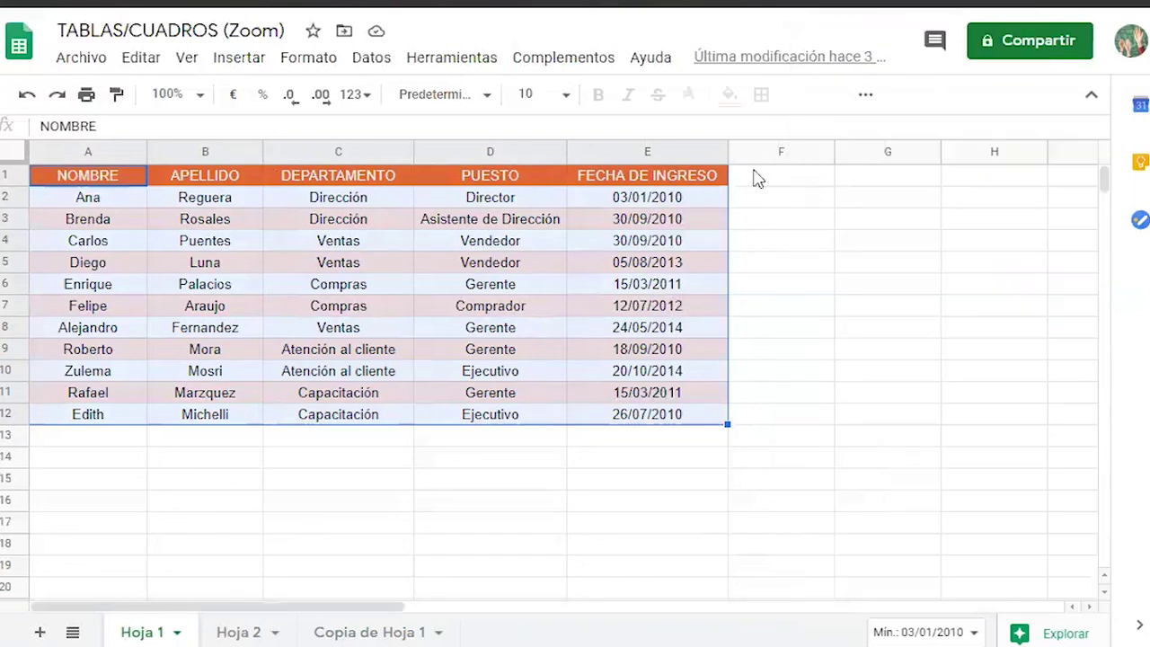